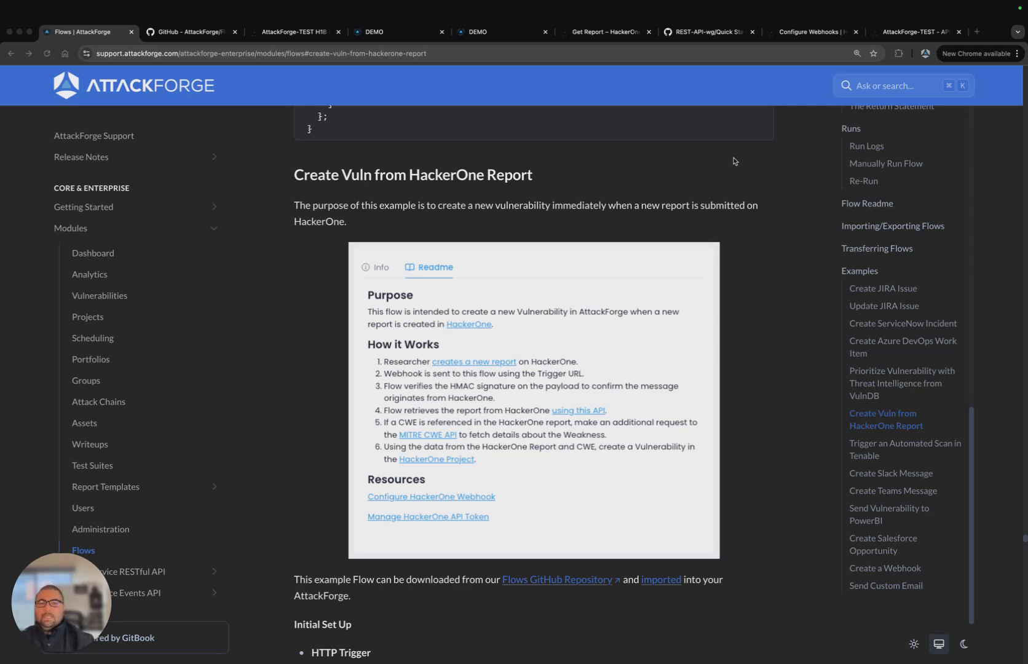
- Review the Create Vuln from HackerOne Report example in the documentation, including its initial setup, and bring up the AttackForge Flows GitHub repository
scroll(711, 186, "down", 6)
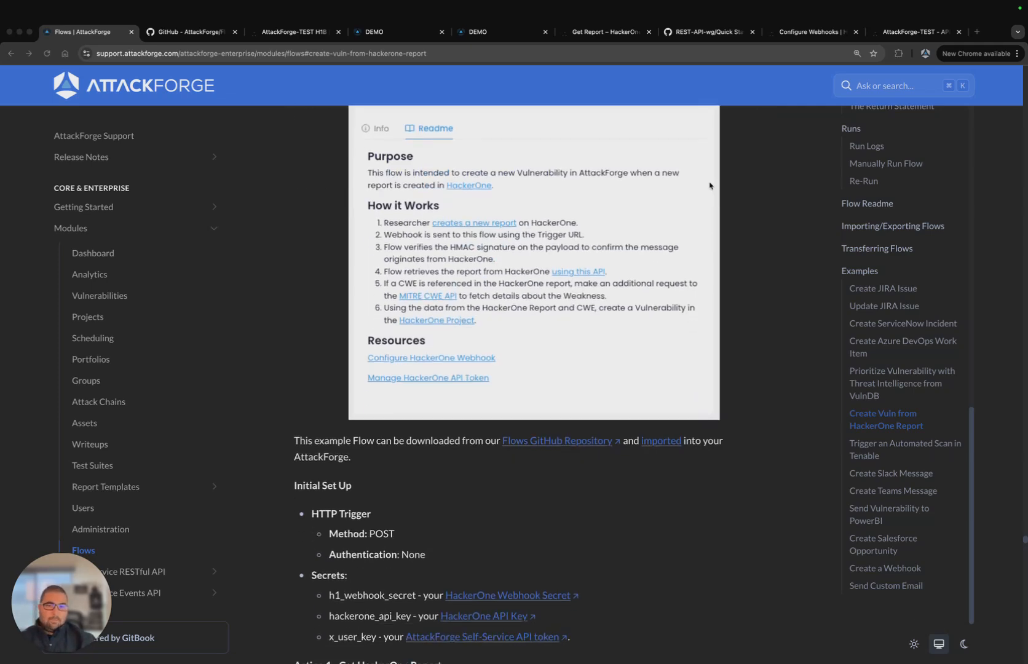
scroll(710, 186, "down", 4)
scroll(710, 186, "up", 11)
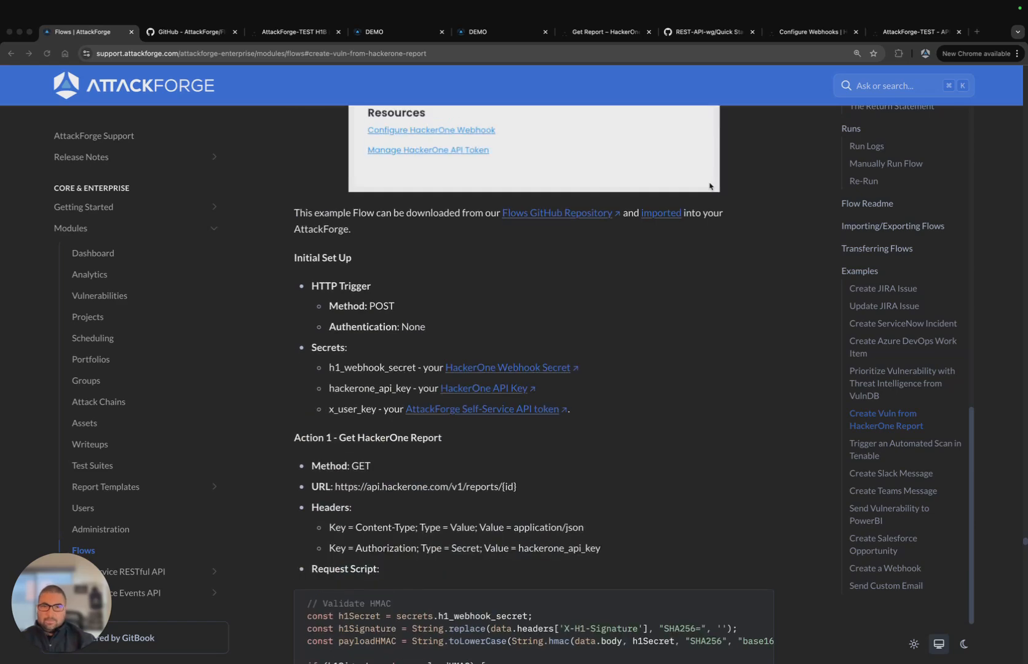
scroll(713, 188, "down", 2)
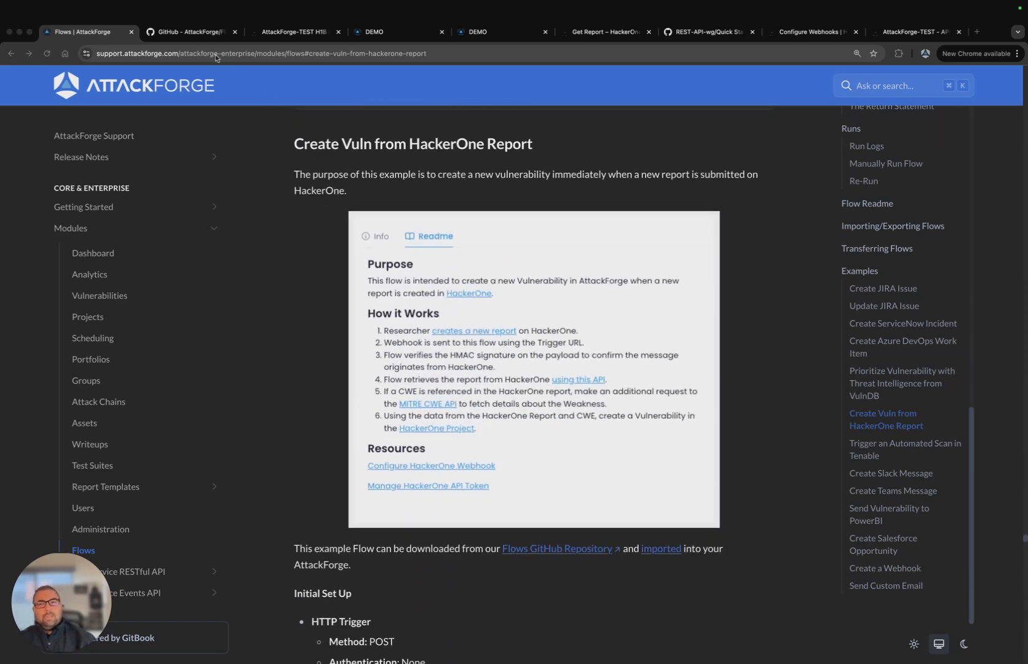
left_click(195, 35)
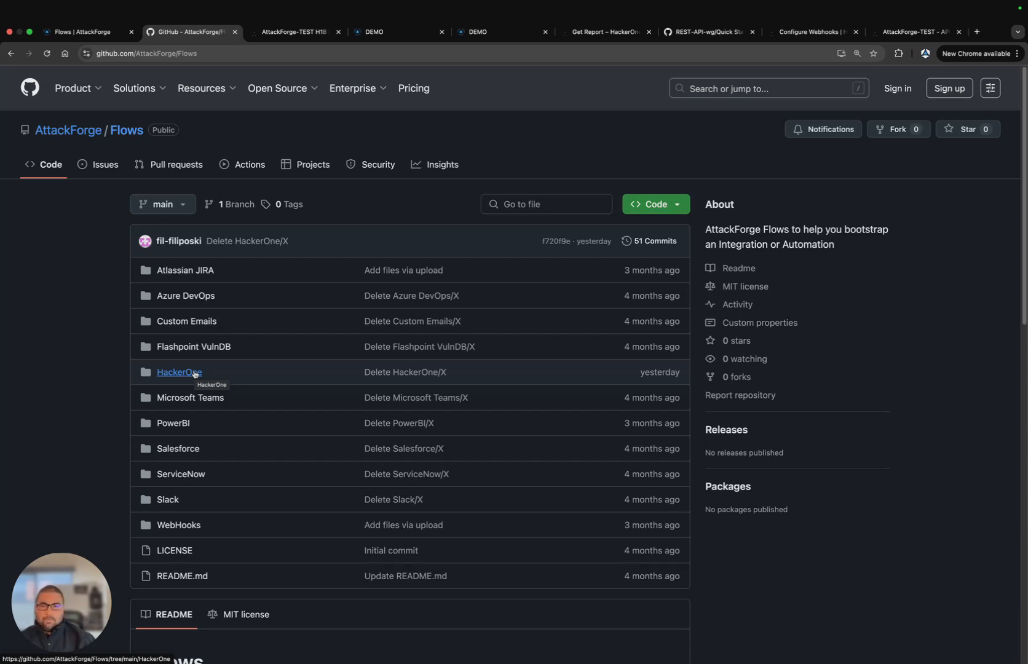
- Start a vulnerability report for the AttackForge-TEST H1B program on HackerOne and select the weakness Cross-site Scripting (XSS) - Reflected (CWE-79)
left_click(298, 33)
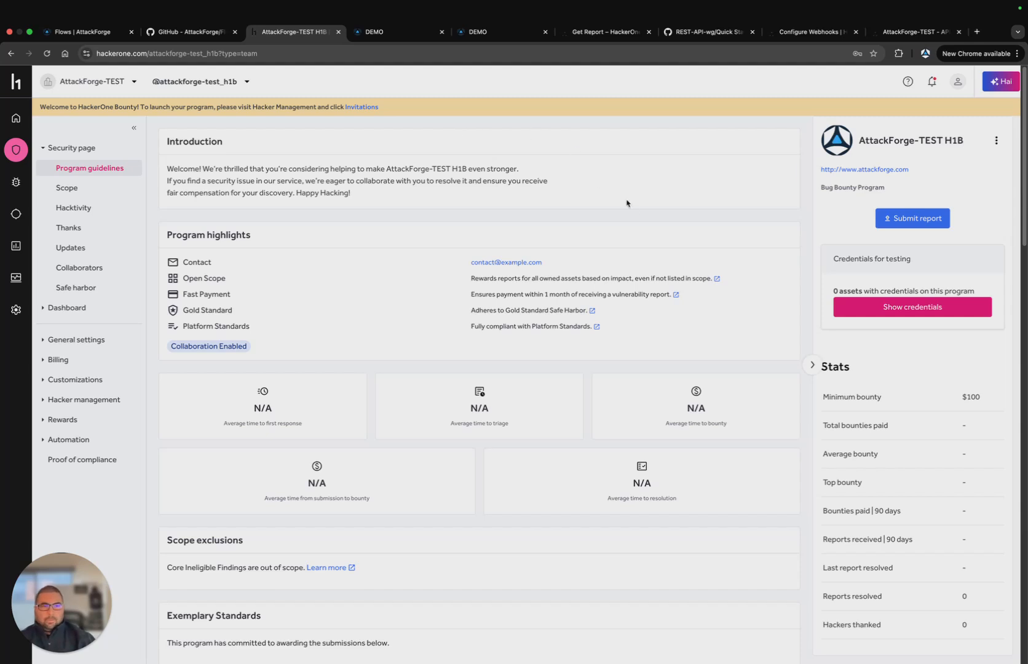
left_click(909, 223)
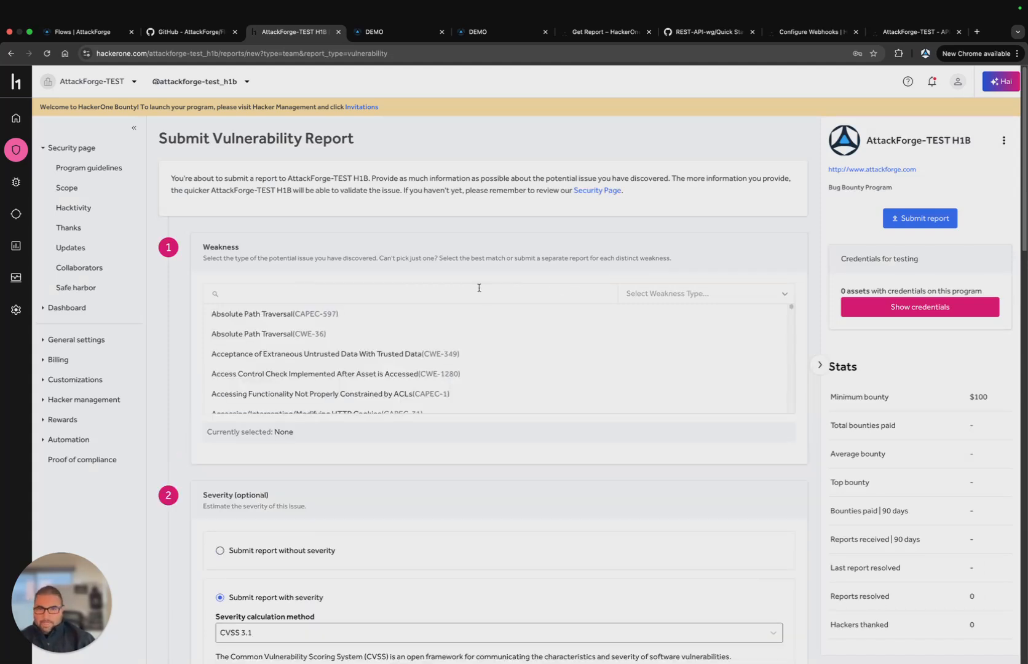
left_click(361, 292)
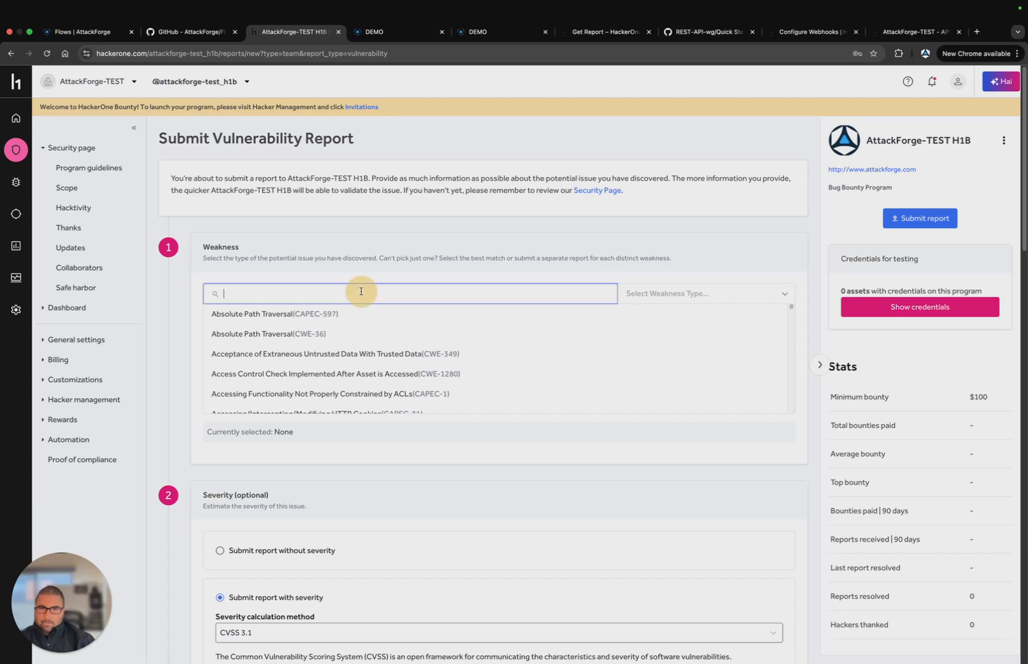
type("reflected")
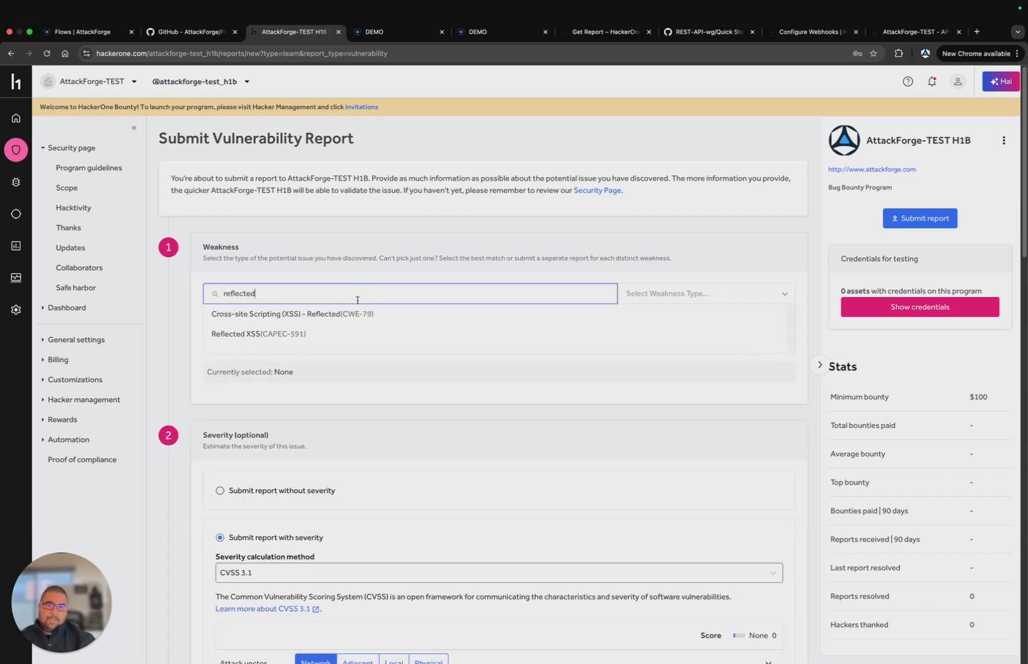
left_click(313, 320)
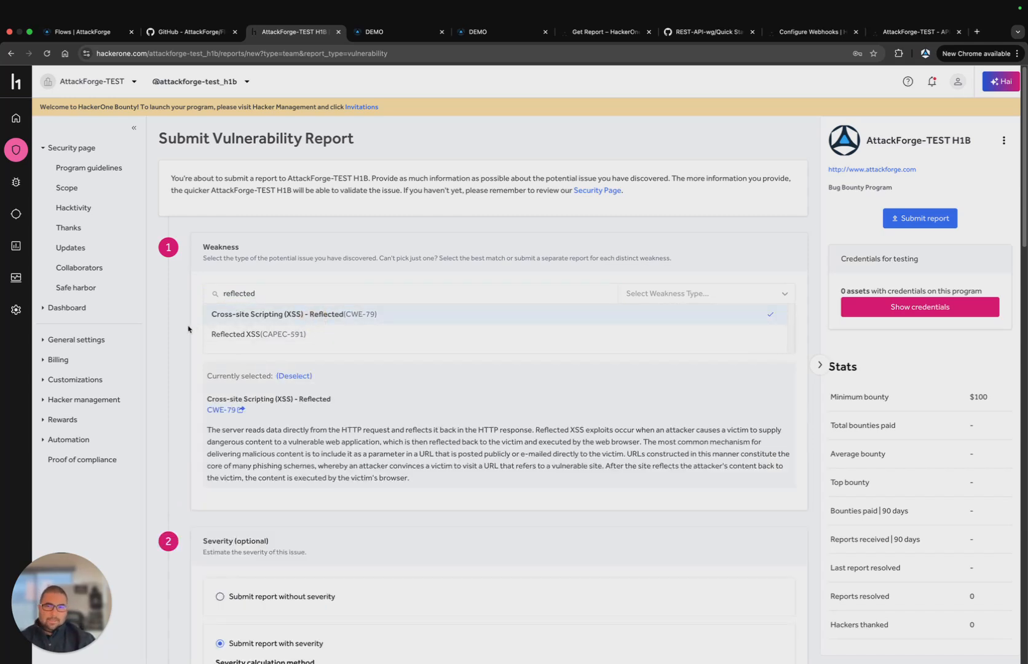
- Rate the CVSS 3.1 severity: attack vector Local, complexity High, privileges Low, user interaction Required, scope Changed, confidentiality Low, integrity High, availability High
scroll(188, 329, "down", 8)
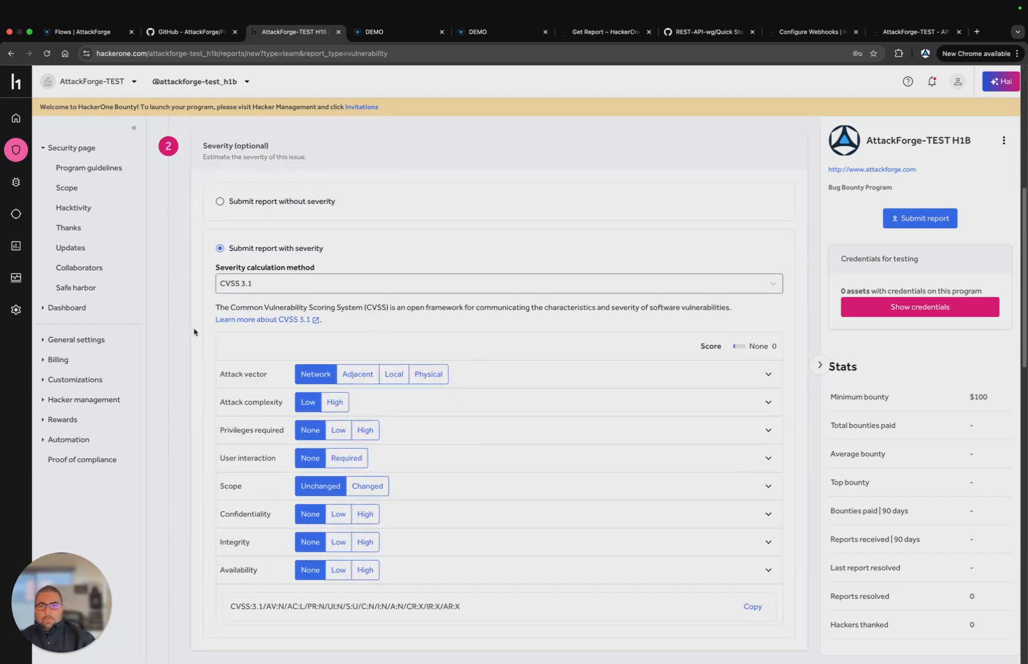
left_click(394, 374)
left_click(335, 402)
left_click(338, 429)
left_click(352, 464)
left_click(367, 486)
left_click(338, 514)
left_click(366, 542)
left_click(367, 571)
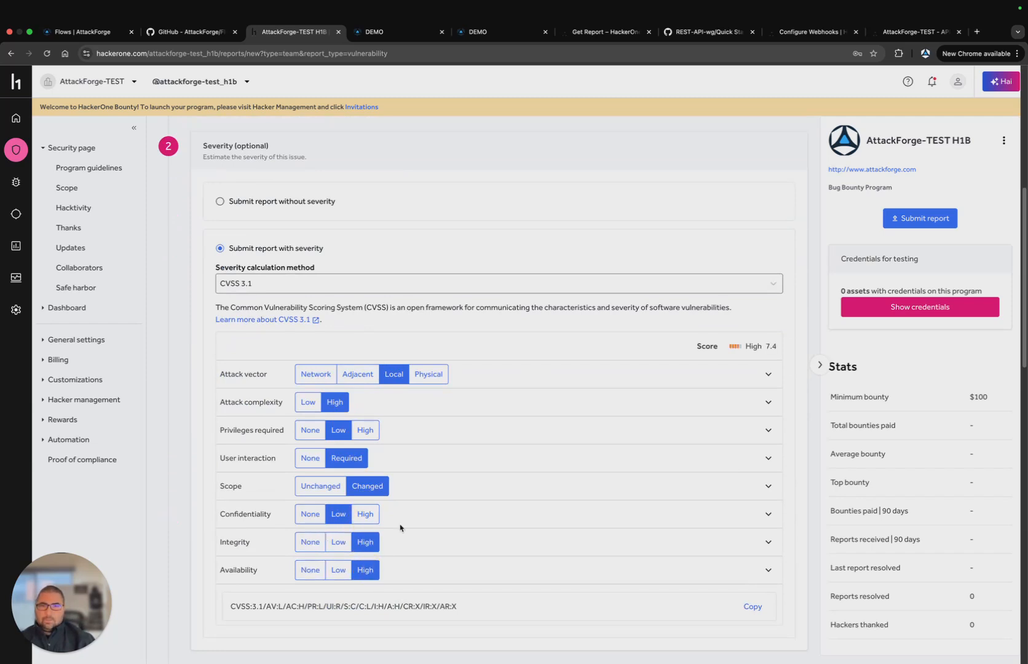
- Title the report "Reflected Cross Site Scripting found in ACME CORP. booking portal" in the Proof of Concept section
scroll(415, 492, "down", 9)
left_click(272, 299)
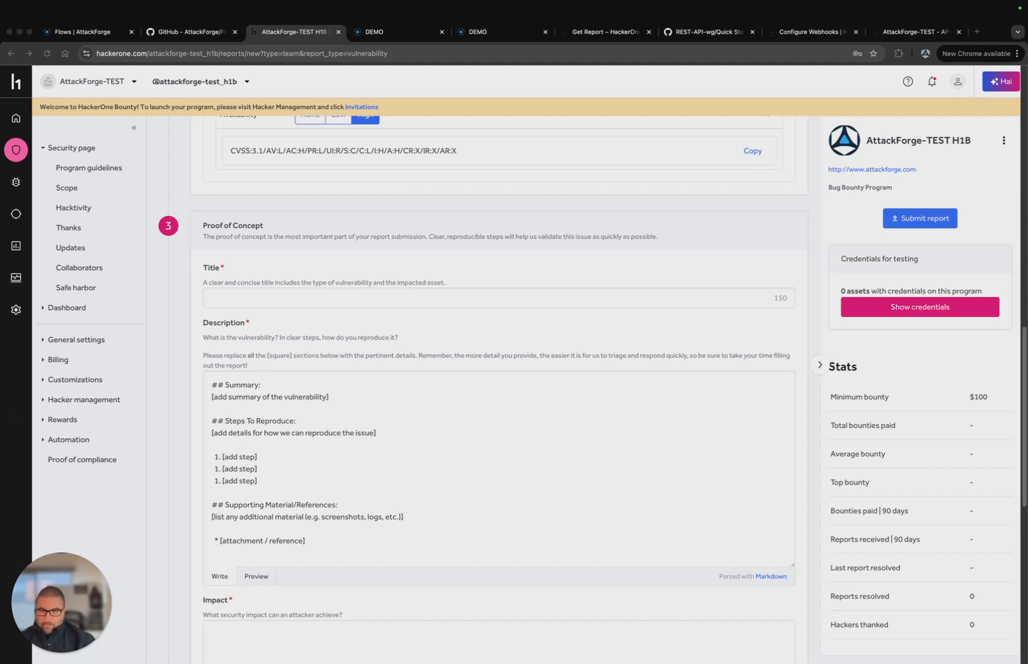
type("Reflected Cross Site Scripting found in ACME CORP. booking portal")
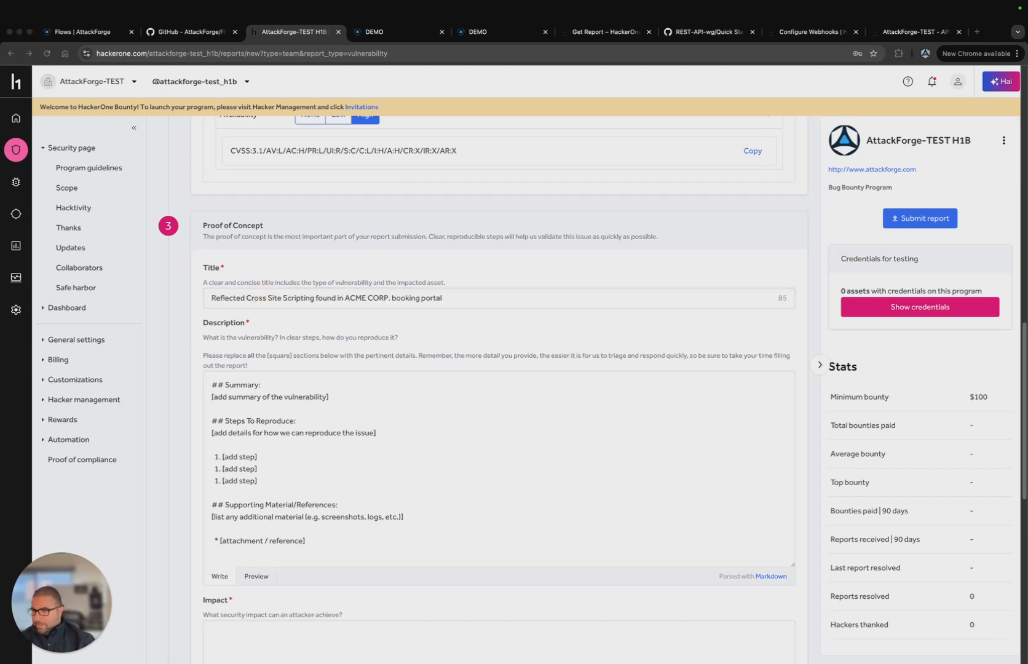
- Replace the description template with "Steps to Reproduce:" and the lines "1. Go to blah.", "2. Enter in blah." and "3. Observe blah."
left_click(406, 443)
left_click_drag(332, 527, 204, 350)
type("Steps to Reproduce: 1. Go to blah. 2. Enter in blah. 3. Observe blah.")
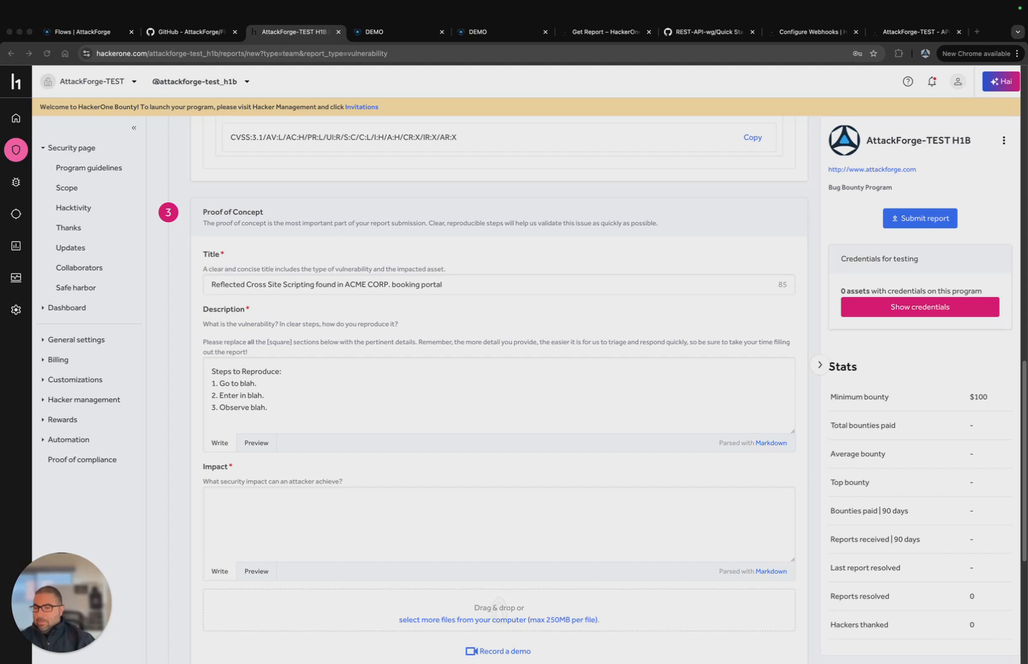
- Enter the impact "Some impact happens when this gets triggered..." and submit the report
left_click(396, 518)
type("Some impact happens when this gets triggered...")
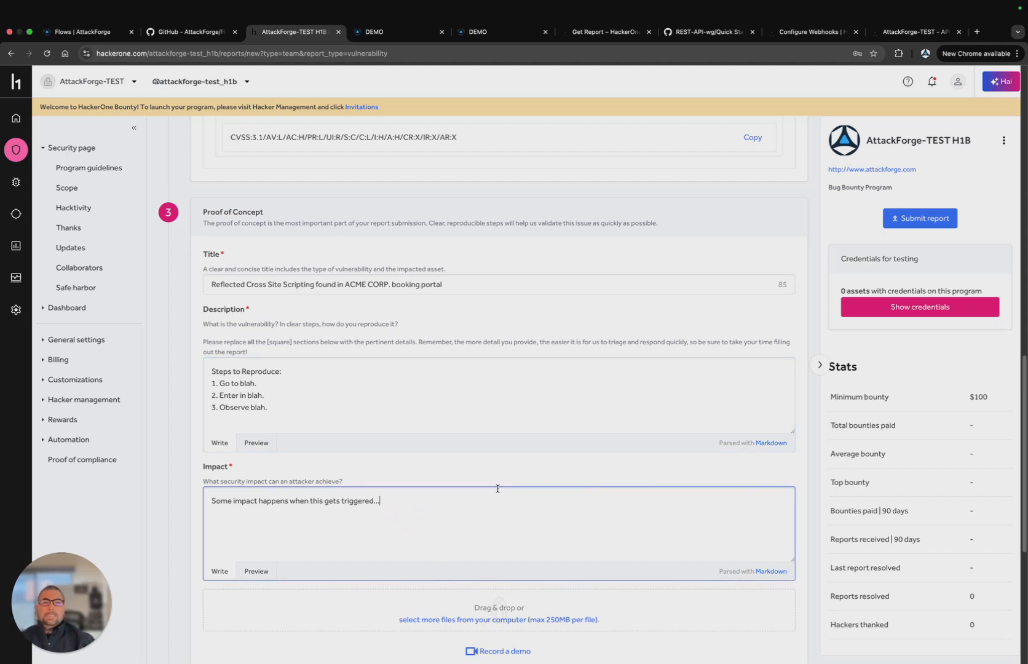
scroll(644, 464, "down", 4)
scroll(644, 464, "down", 2)
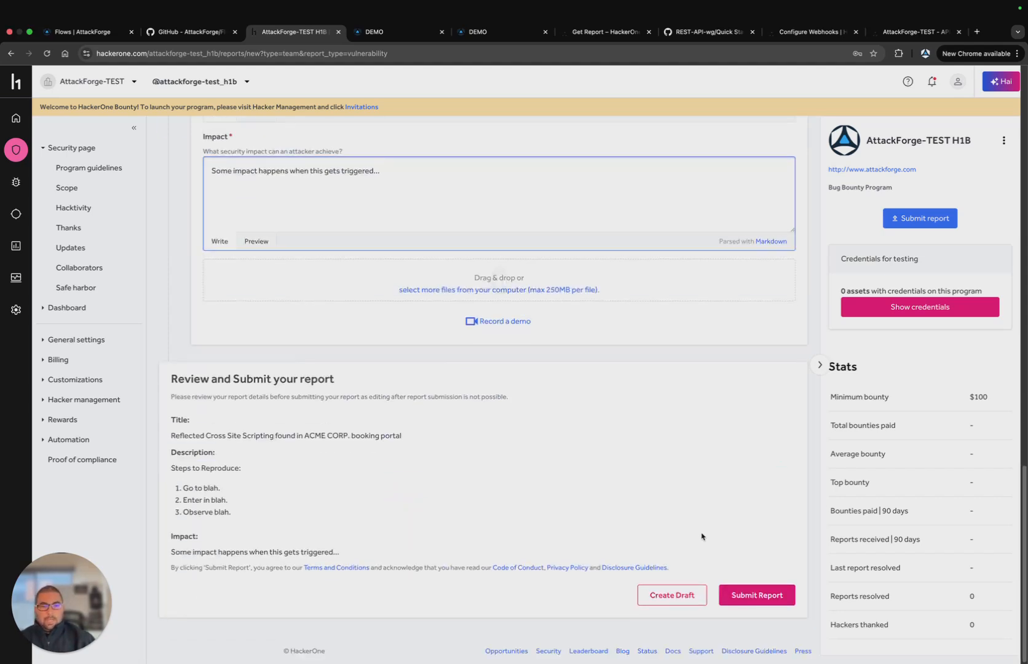
left_click(743, 595)
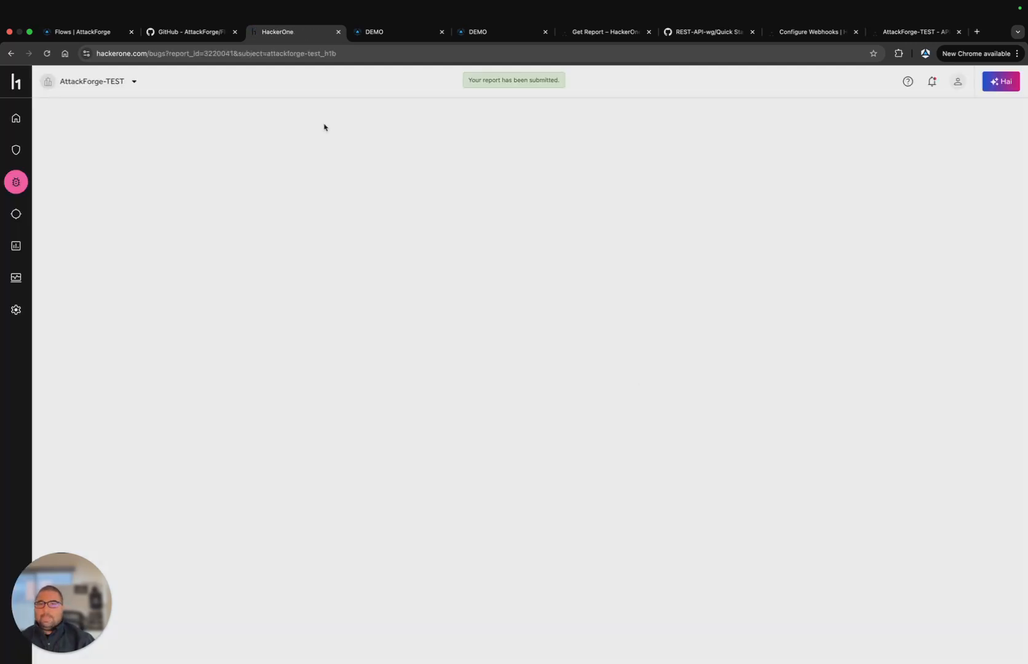
- Switch to AttackForge, refresh the HackerOne Bug Bounty project's vulnerabilities, and open the Cross-site Scripting vulnerability to read its writeup
left_click(388, 32)
left_click(332, 175)
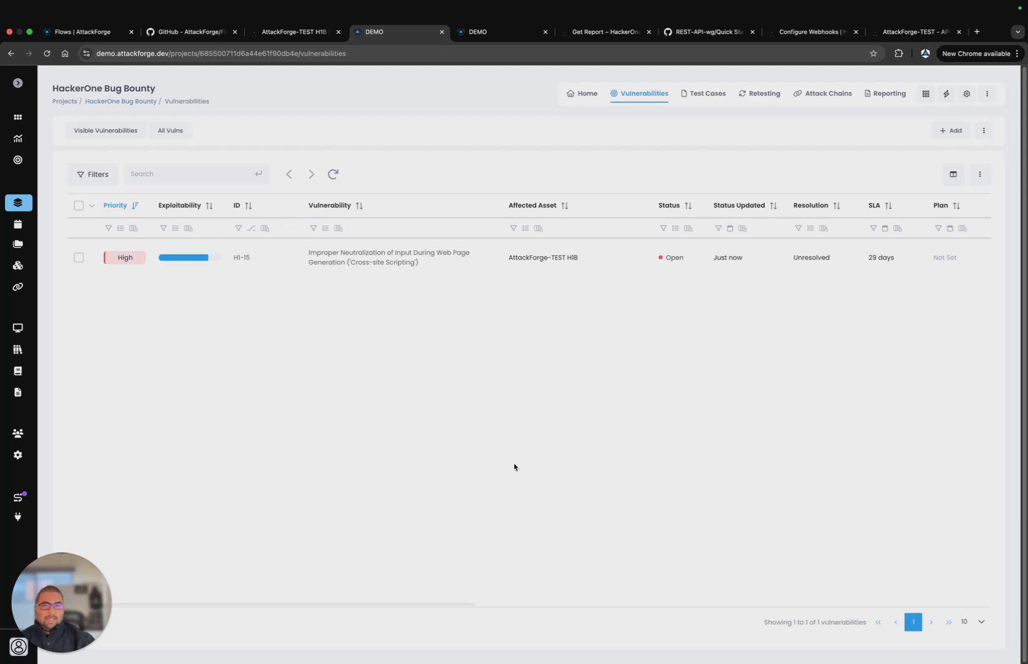
left_click(333, 267)
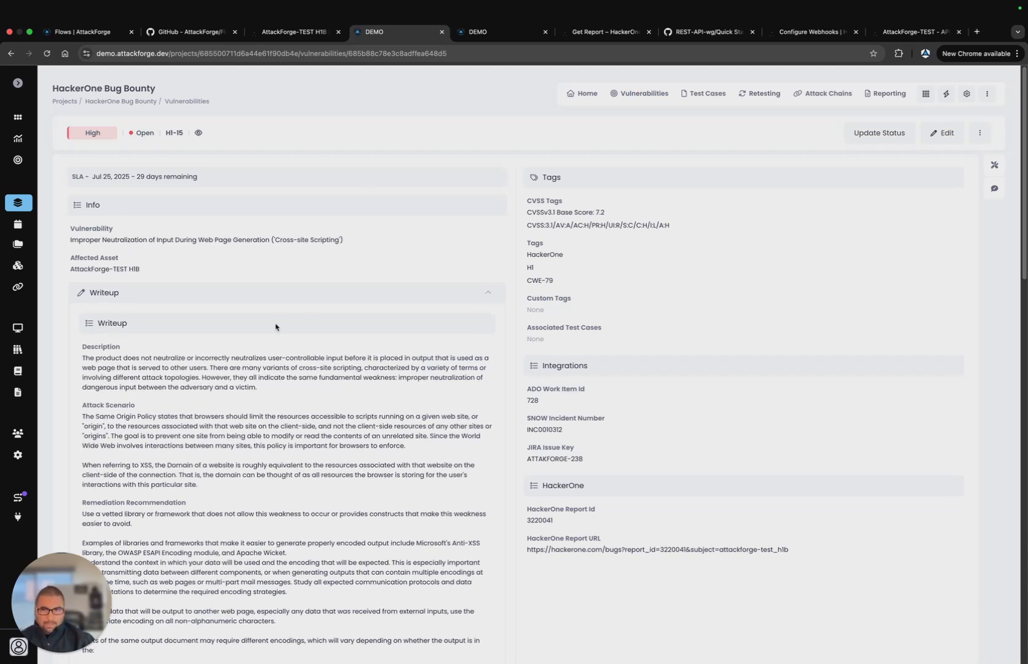
scroll(271, 269, "down", 3)
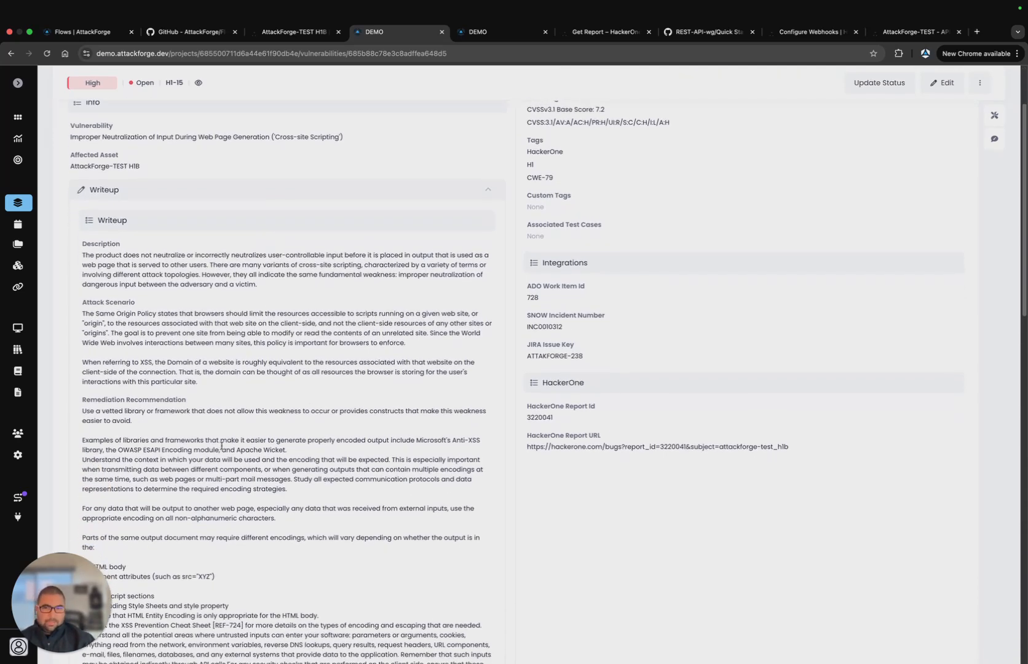
scroll(221, 445, "down", 2)
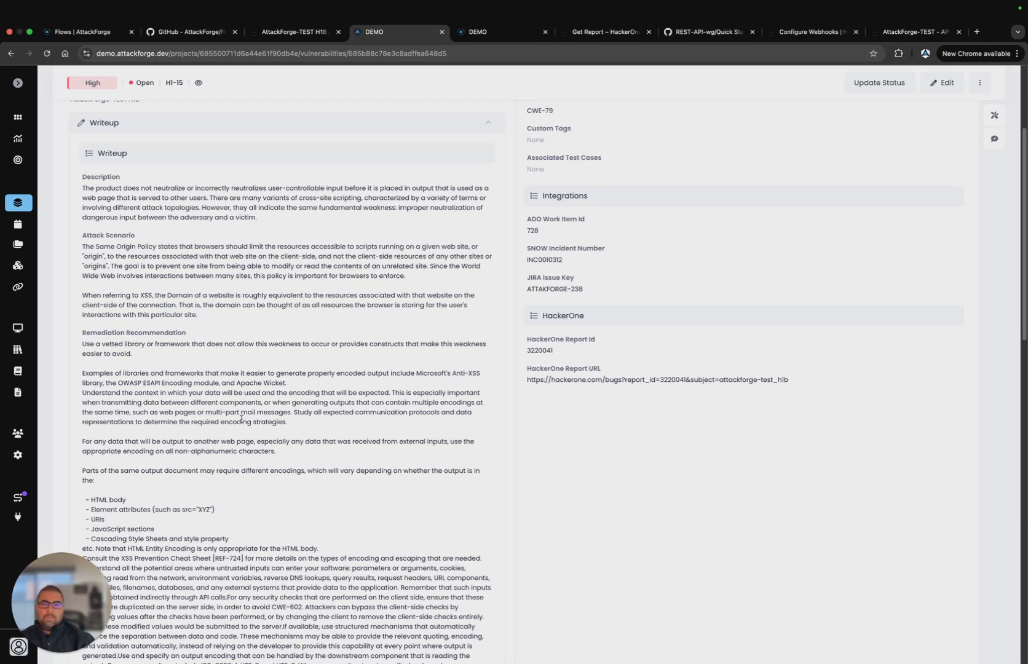
scroll(241, 419, "up", 2)
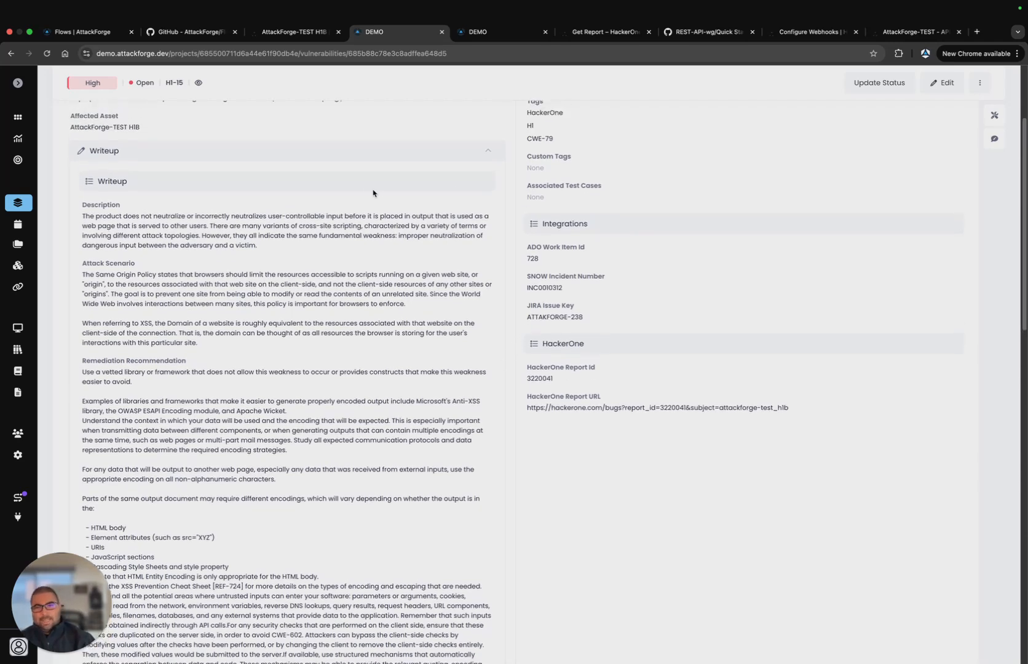
- Examine the vulnerability's ADO, SNOW and JIRA integration fields, its HackerOne report details, and the scoring and steps to reproduce
triple_click(529, 247)
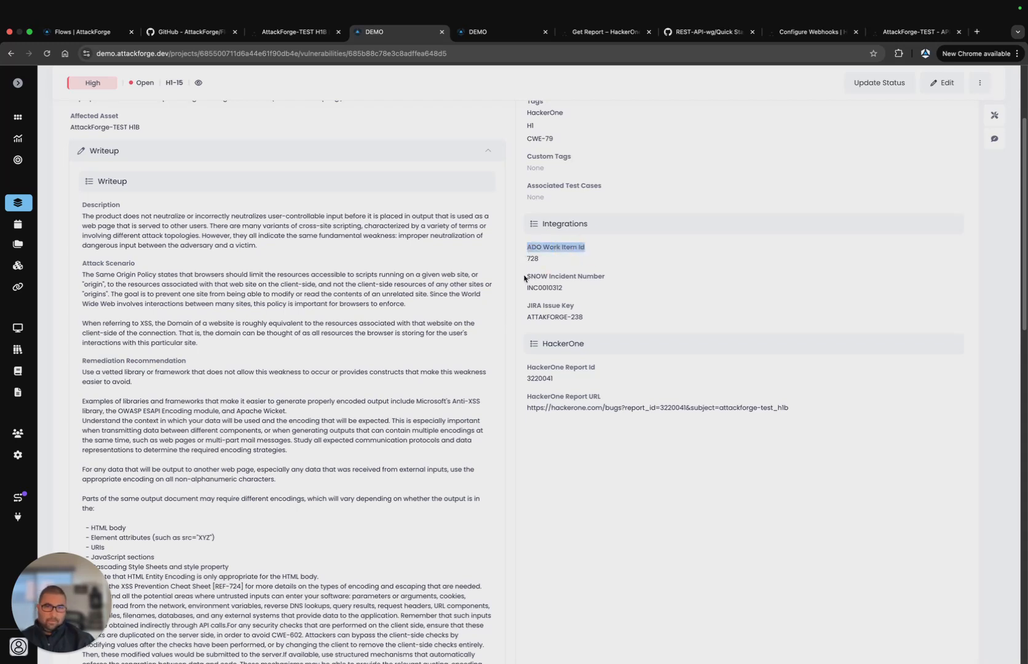
triple_click(573, 278)
left_click_drag(529, 305, 584, 306)
scroll(547, 313, "down", 3)
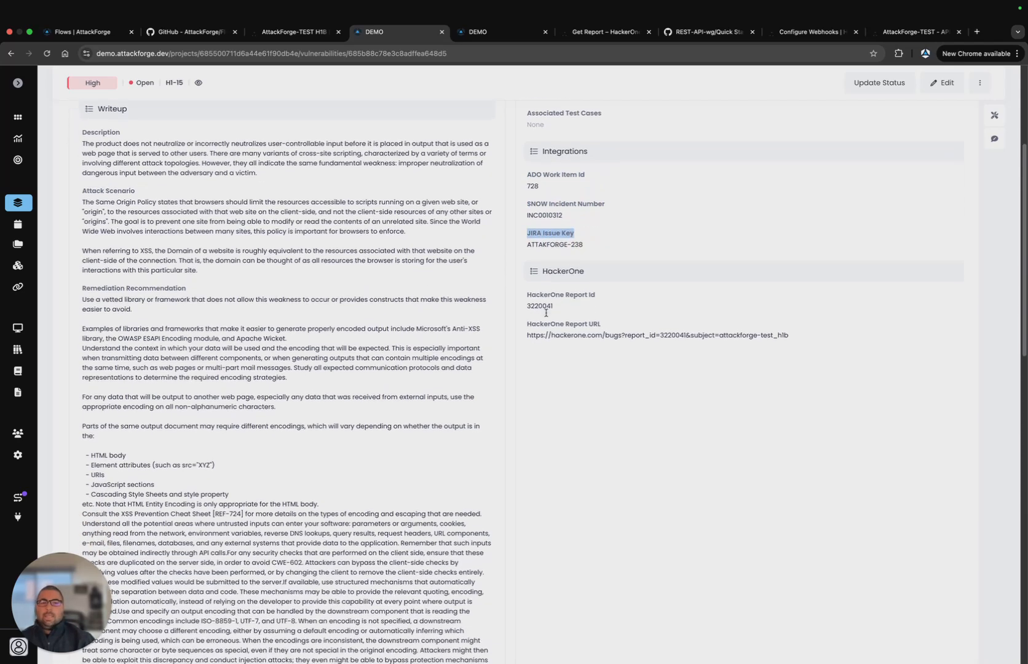
left_click(553, 393)
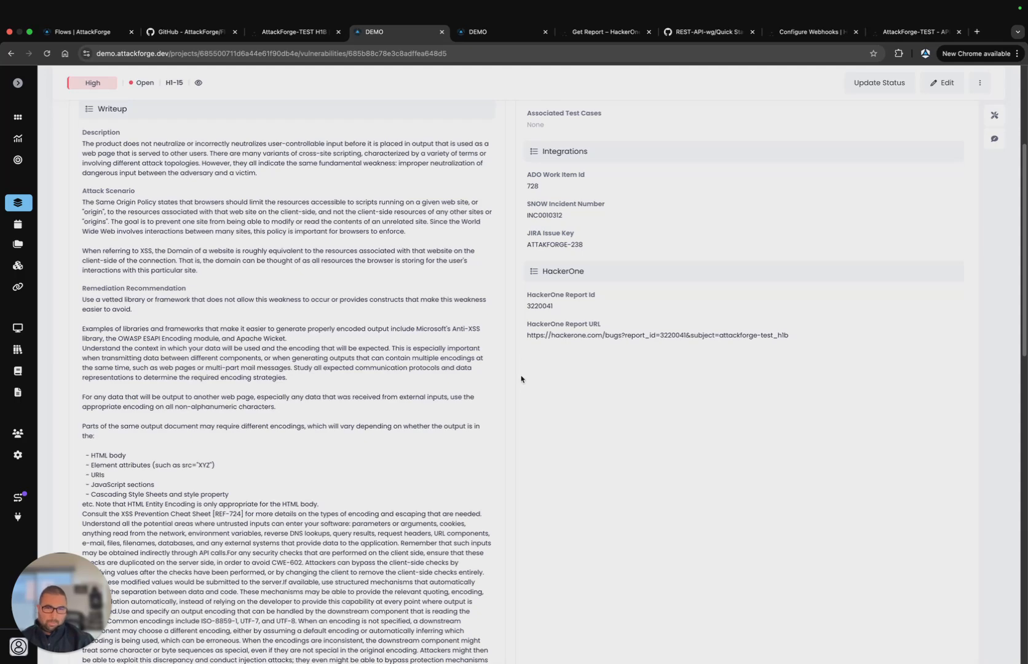
scroll(422, 409, "down", 1)
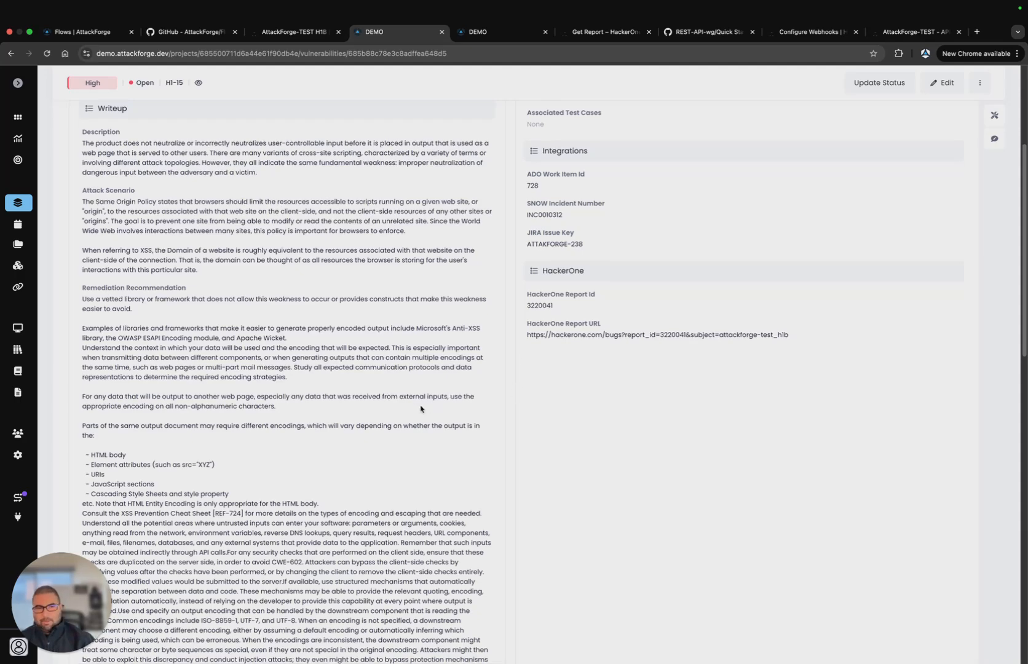
scroll(421, 409, "down", 15)
scroll(421, 409, "down", 1)
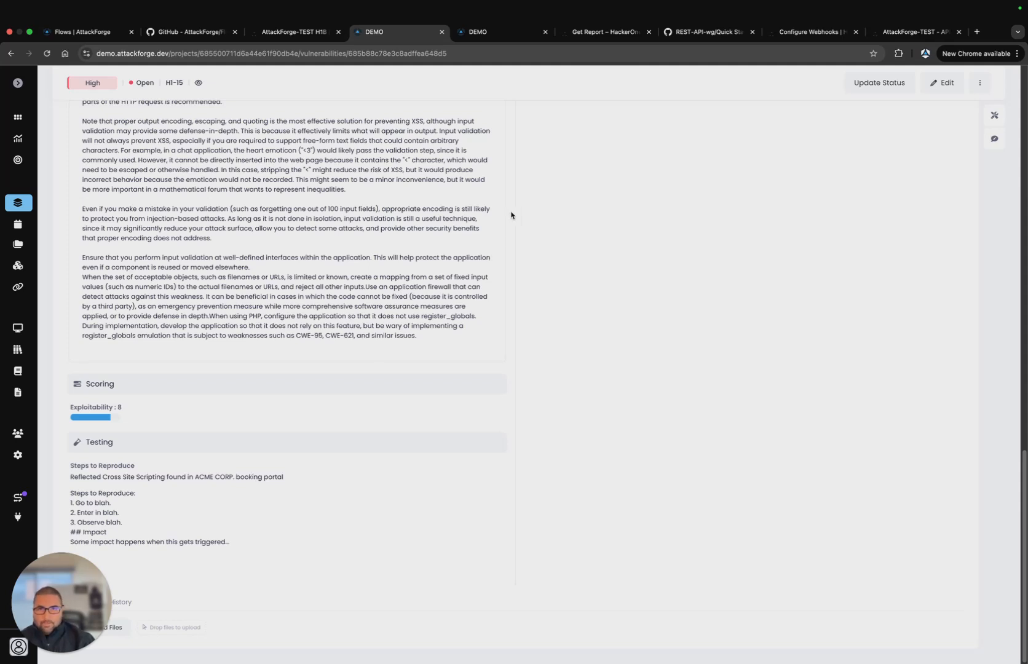
- Open the Create Vuln from HackerOne Report flow from the AttackForge Flows list to view its runs and actions
left_click(494, 36)
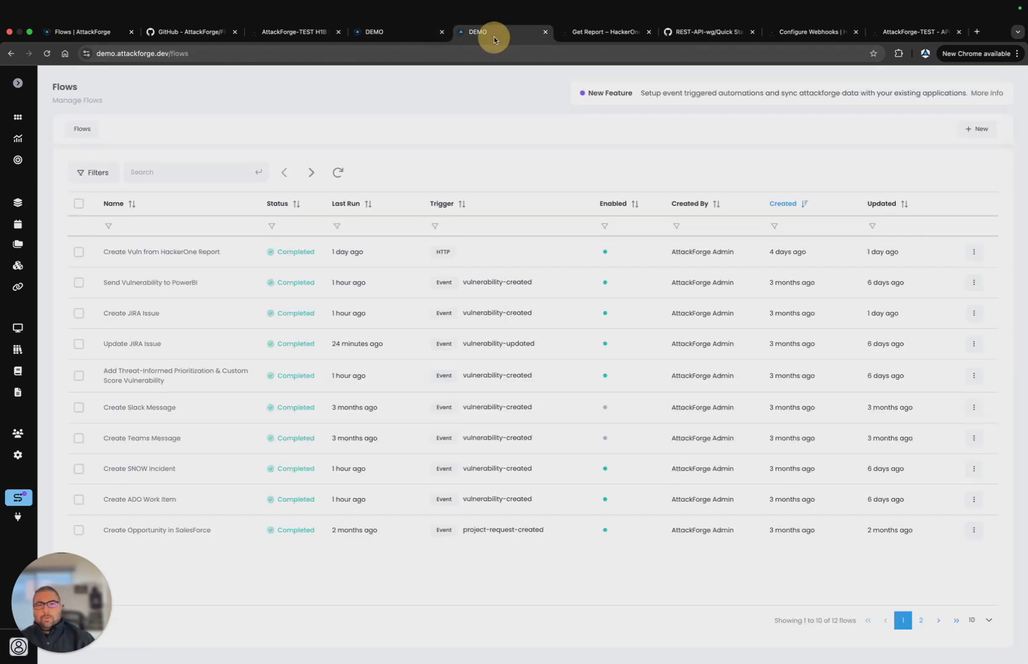
left_click(22, 84)
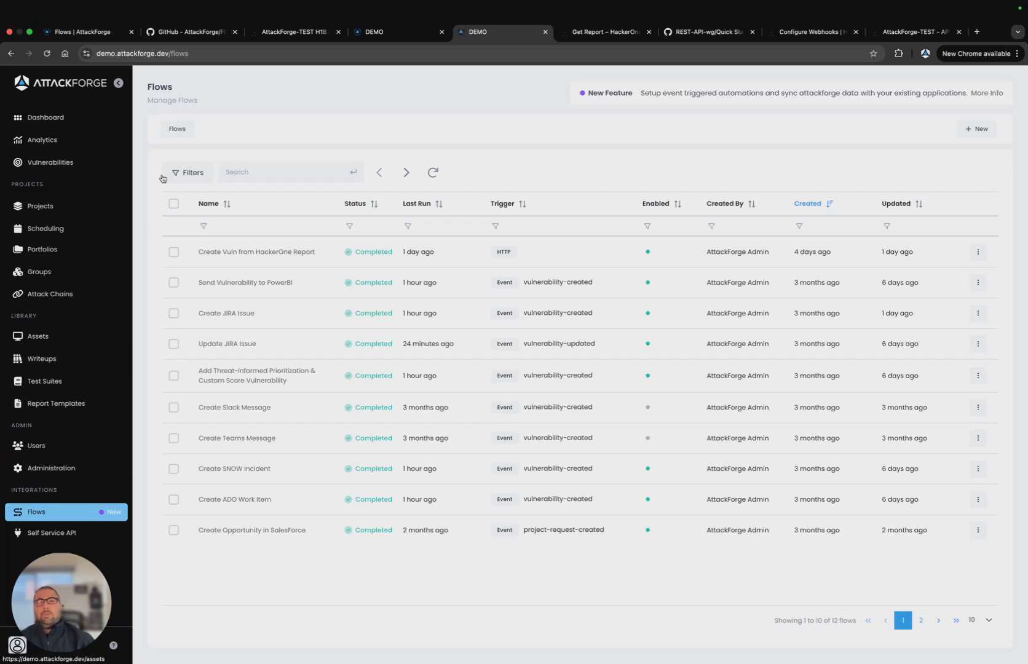
left_click(118, 83)
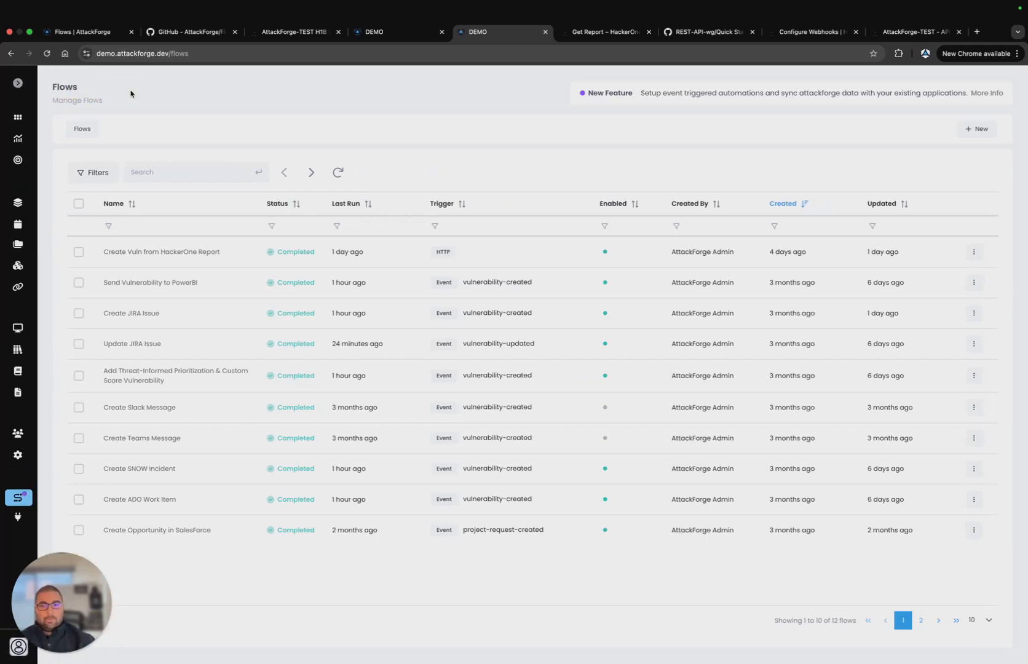
left_click(150, 257)
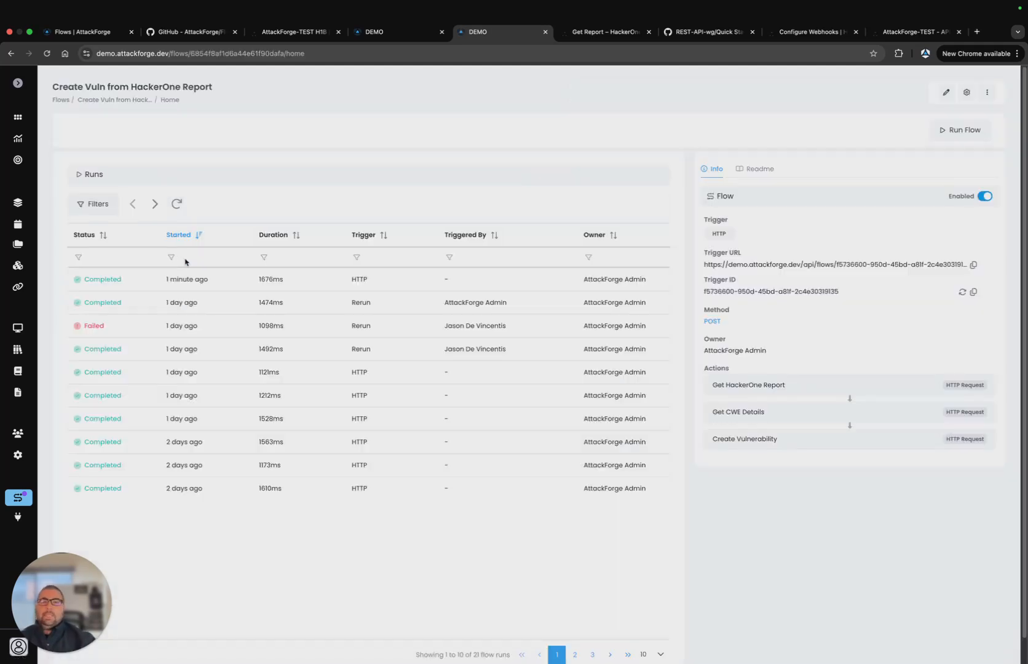
- Read the flow's Readme, focusing on the webhook being sent to the trigger URL and the HMAC signature verification
left_click(754, 168)
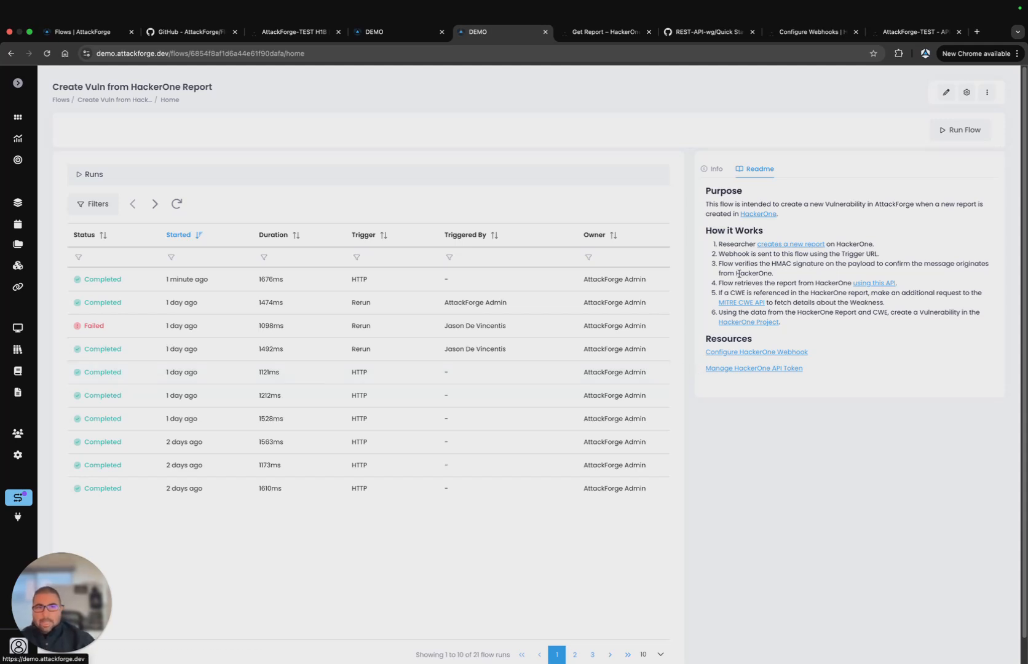
left_click_drag(720, 252, 873, 254)
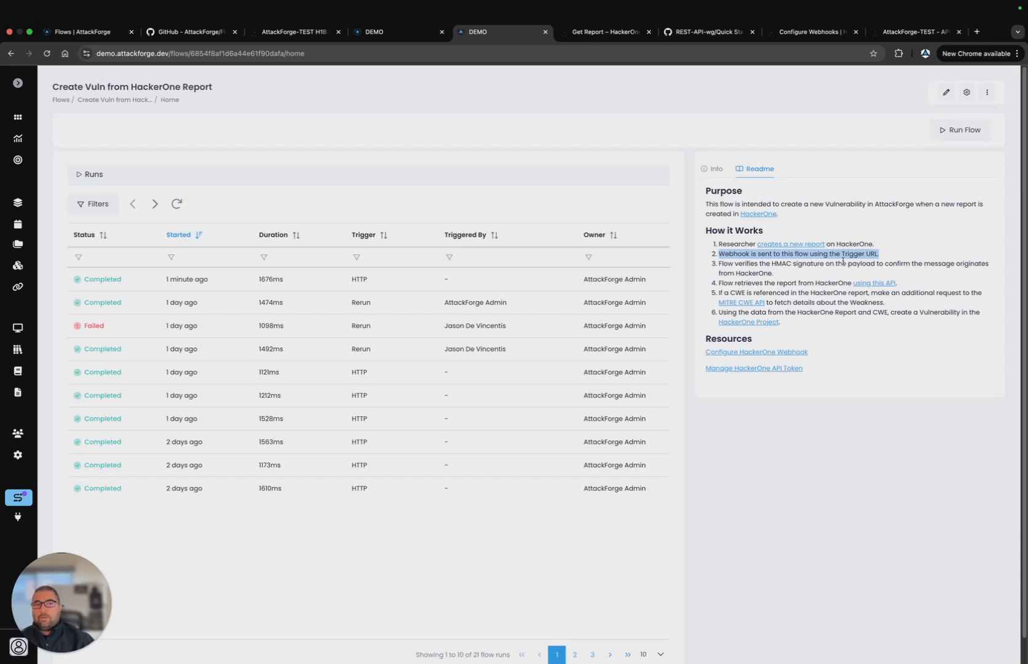
left_click_drag(720, 263, 758, 266)
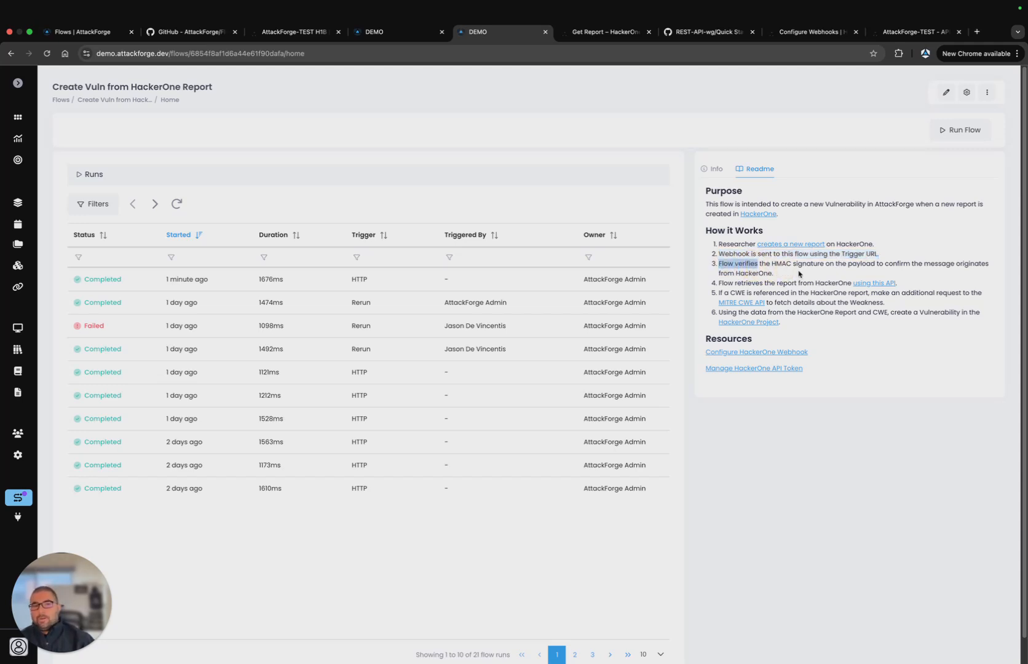
left_click(795, 272)
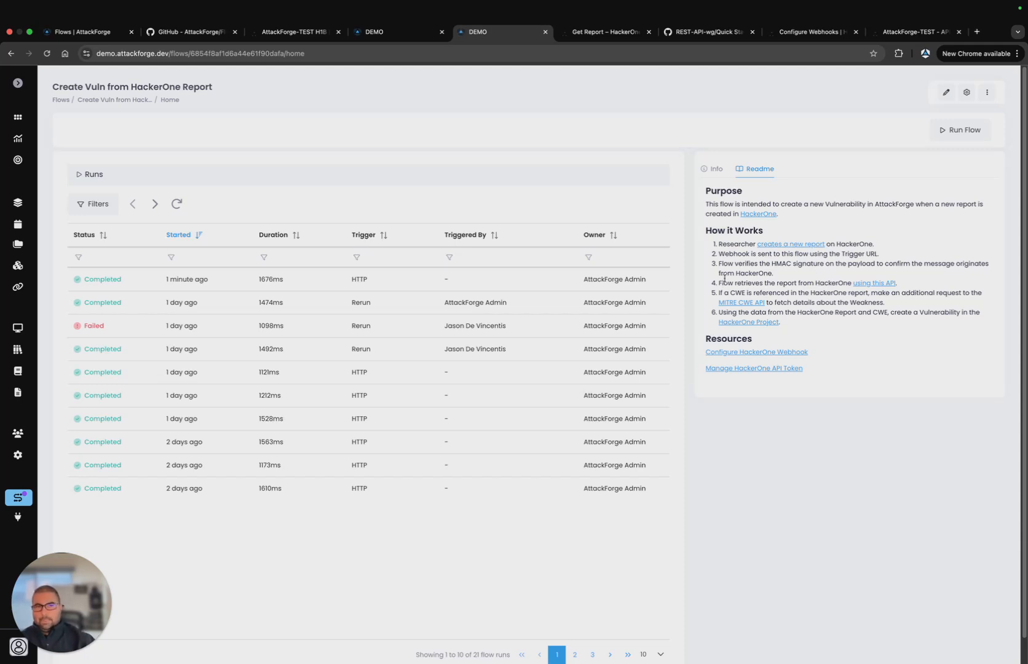
- Switch to HackerOne's Get Report API documentation and examine the request code sample and the example report response
left_click(604, 31)
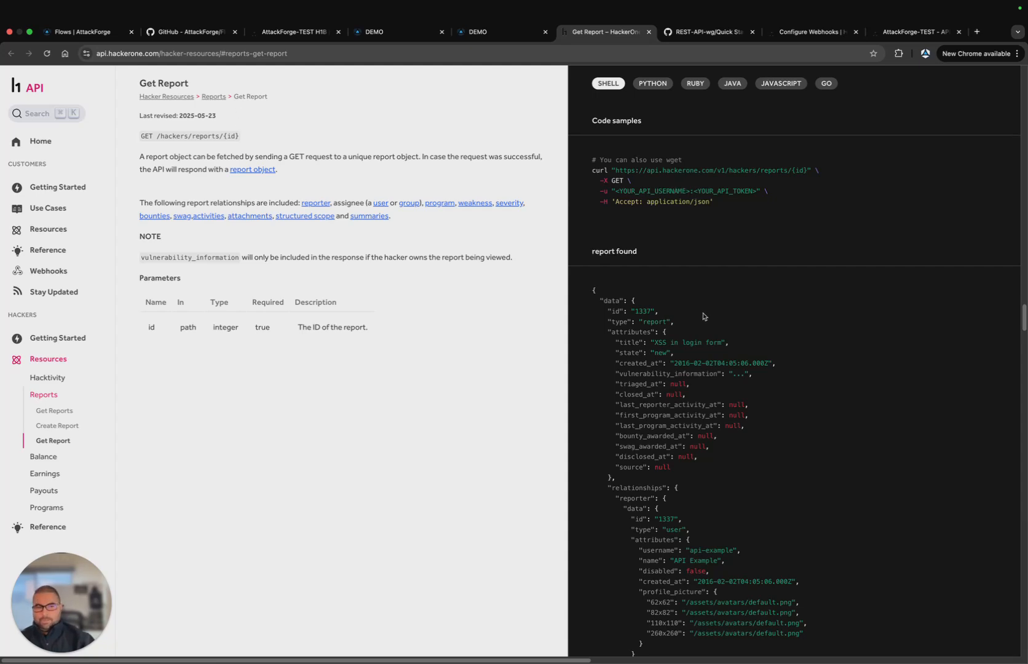
scroll(703, 316, "down", 10)
scroll(702, 317, "down", 10)
scroll(704, 316, "down", 10)
scroll(694, 268, "down", 10)
scroll(669, 396, "down", 3)
scroll(656, 308, "up", 20)
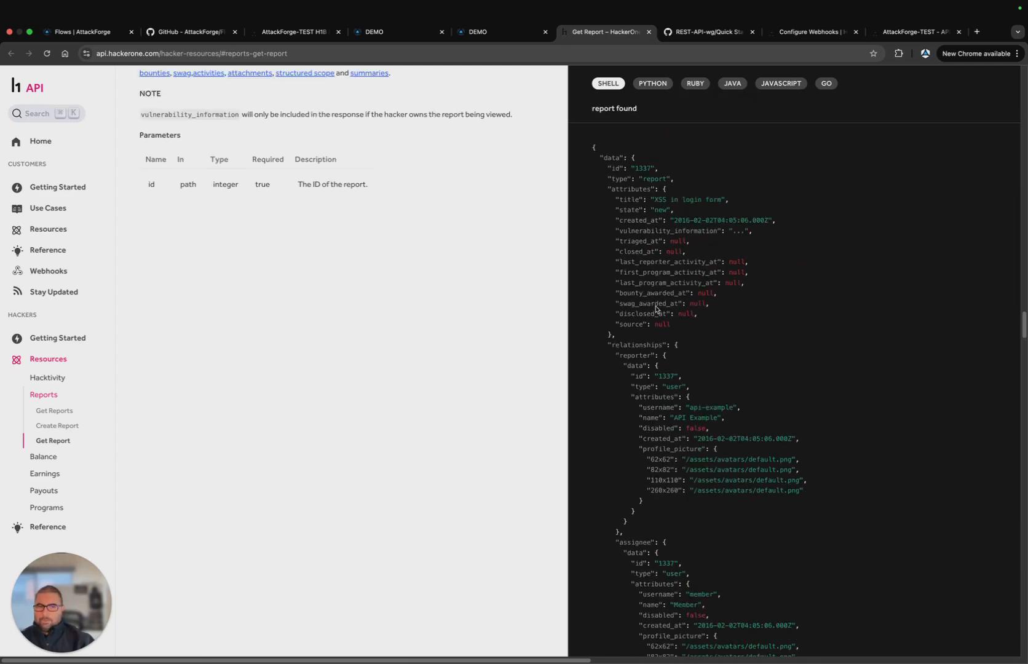
scroll(656, 308, "up", 3)
- Return to AttackForge and review the Cross-site Scripting vulnerability's description, attack scenario and remediation recommendation
left_click(485, 32)
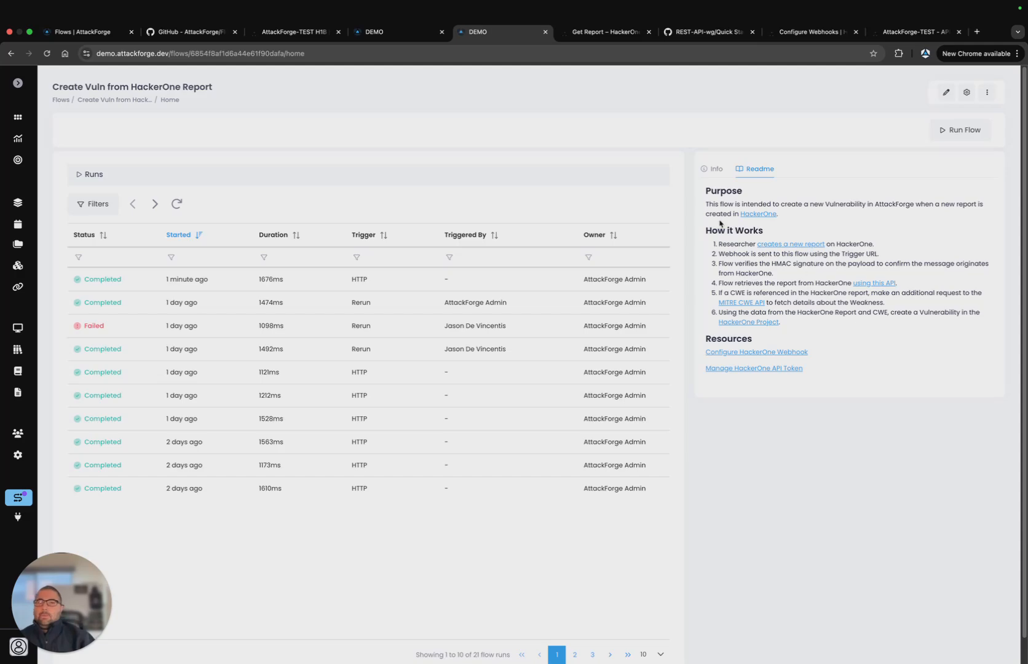
left_click(386, 34)
scroll(313, 396, "up", 12)
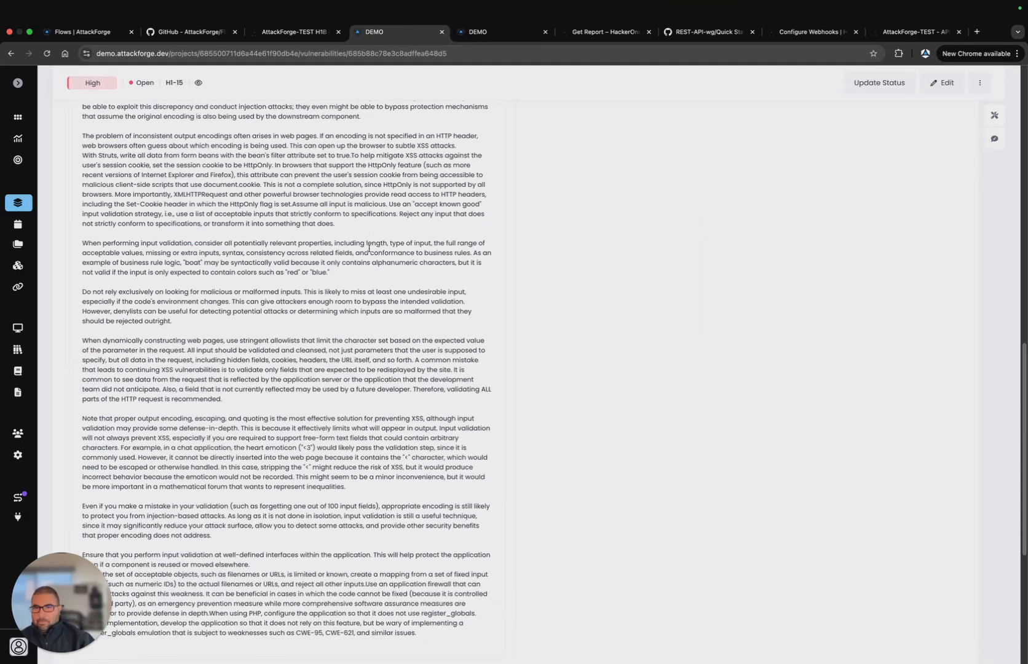
scroll(281, 304, "up", 3)
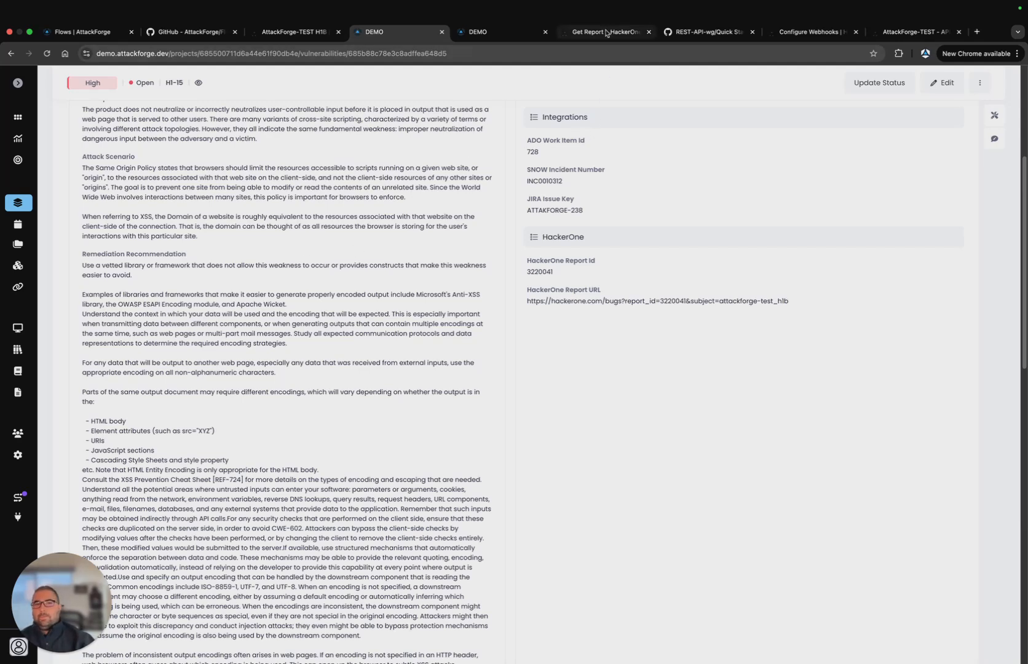
- Switch to the CWE REST API Quick Start page on GitHub and read its available endpoints and example URLs
left_click(721, 36)
scroll(622, 269, "down", 4)
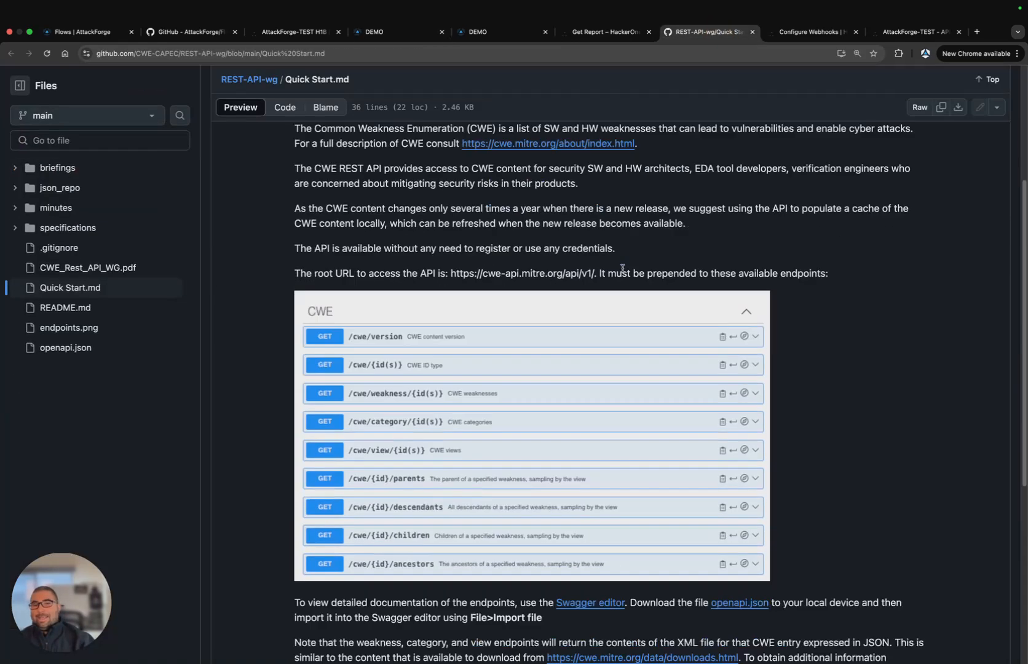
scroll(623, 268, "down", 5)
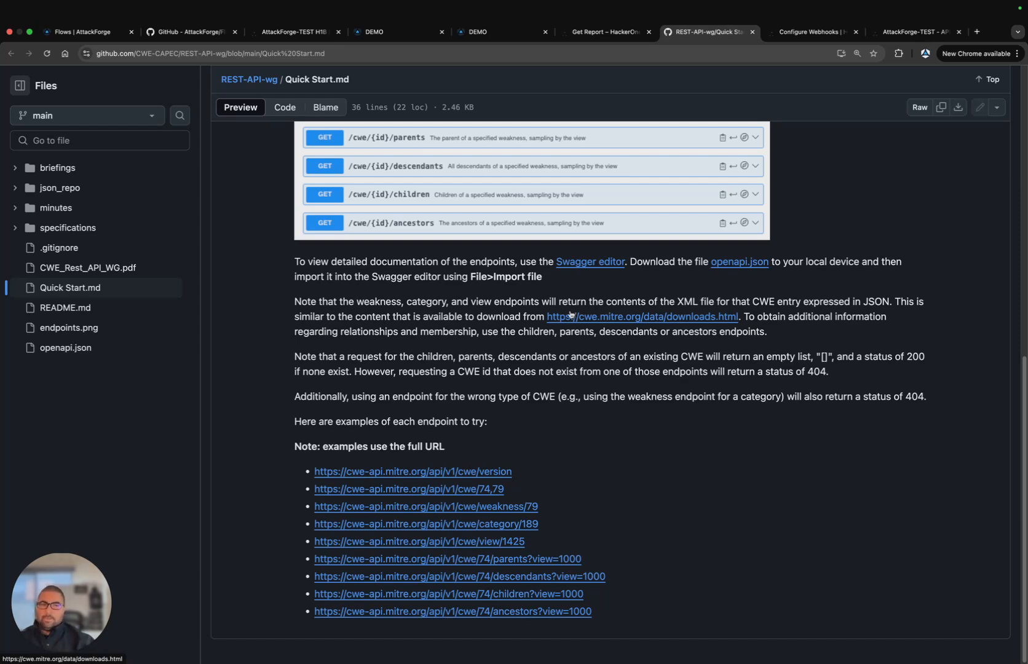
scroll(709, 245, "up", 10)
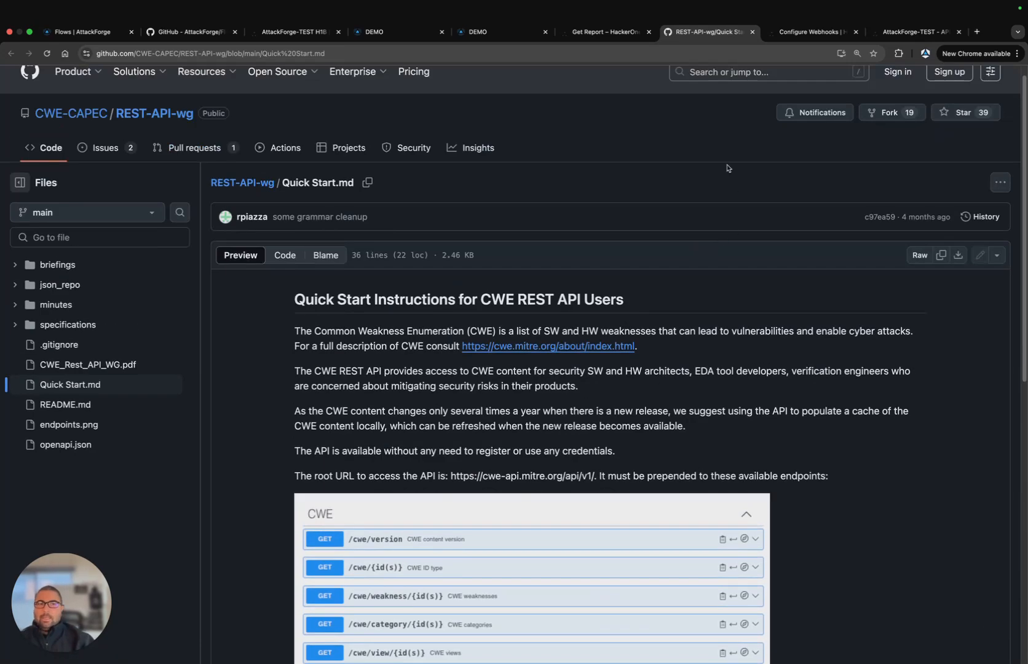
- Switch to HackerOne's Webhooks settings, open the AttackForge Test webhook for editing, and highlight its name and payload URL labels
left_click(808, 33)
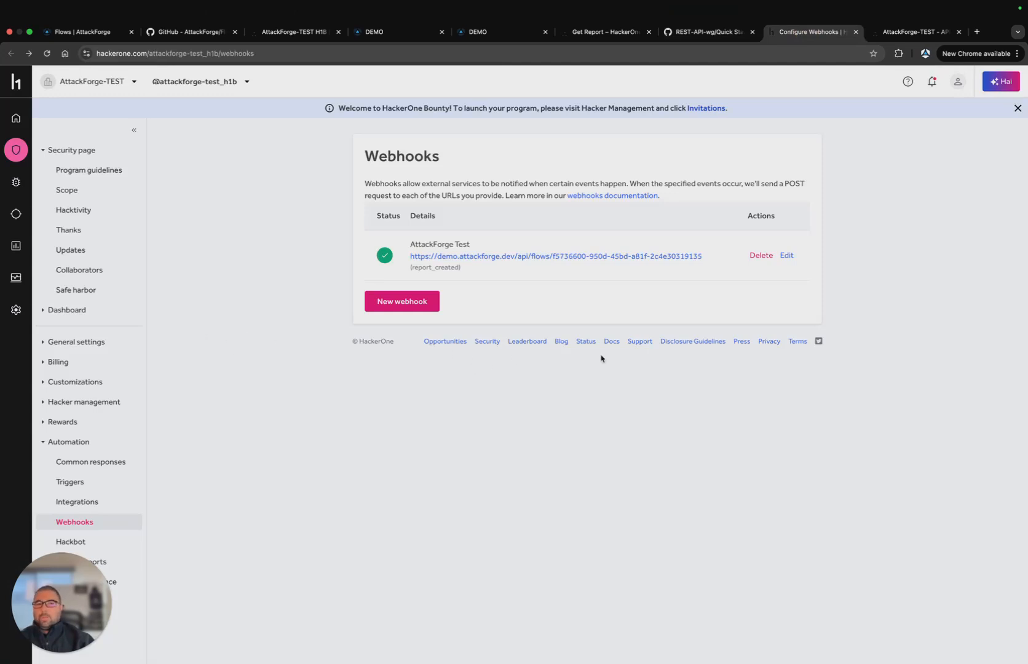
left_click(788, 255)
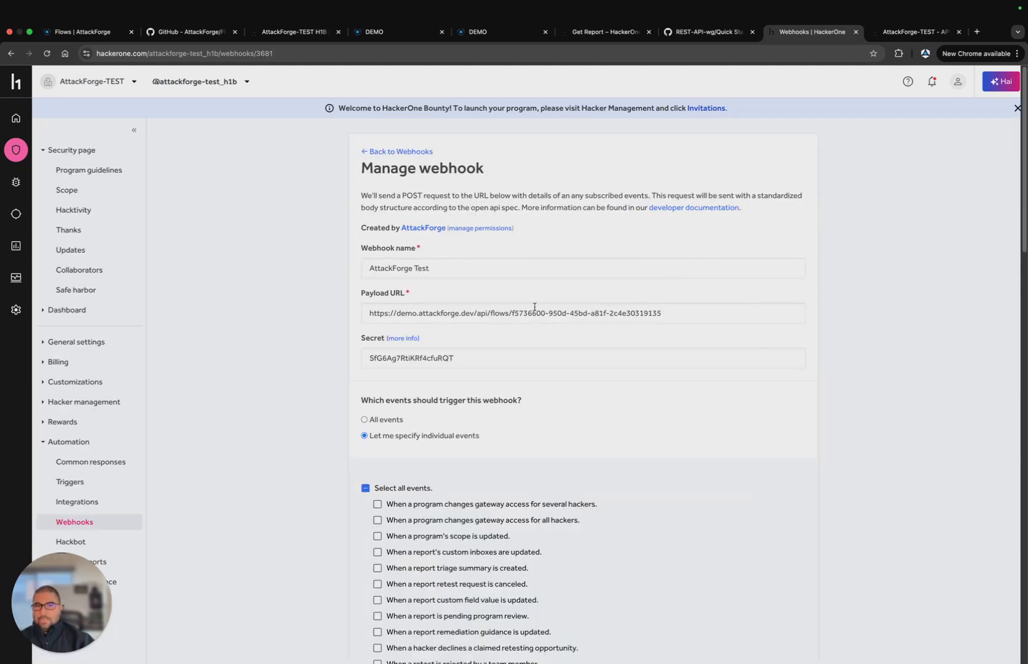
left_click_drag(362, 293, 411, 293)
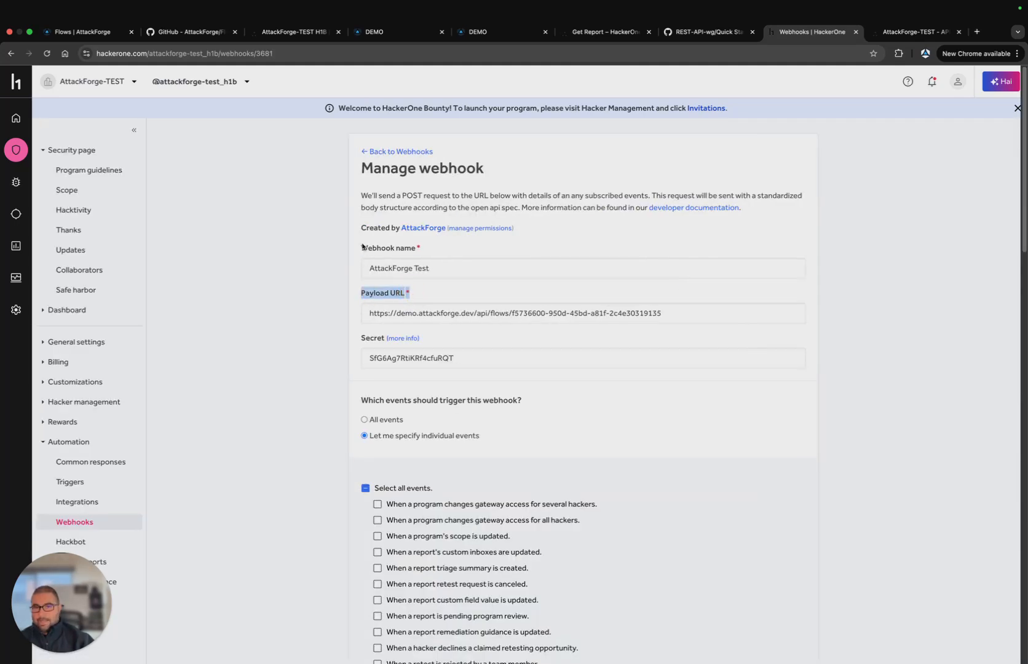
left_click_drag(363, 247, 413, 250)
left_click_drag(362, 293, 412, 293)
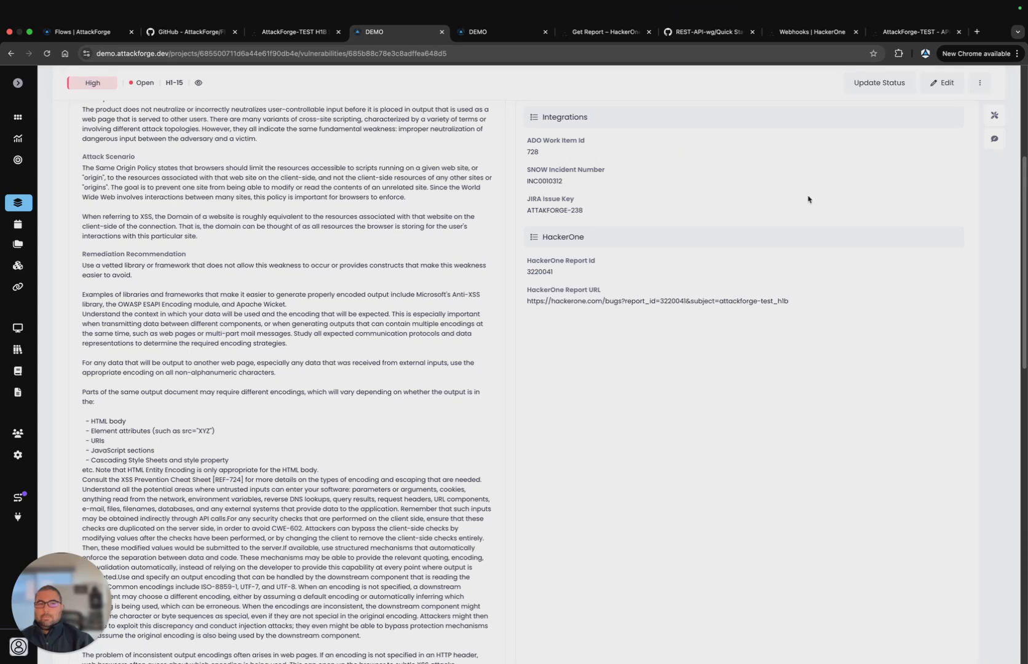
- Switch back to the AttackForge flow, show its general information, and highlight the full trigger URL
key("ctrl+Tab")
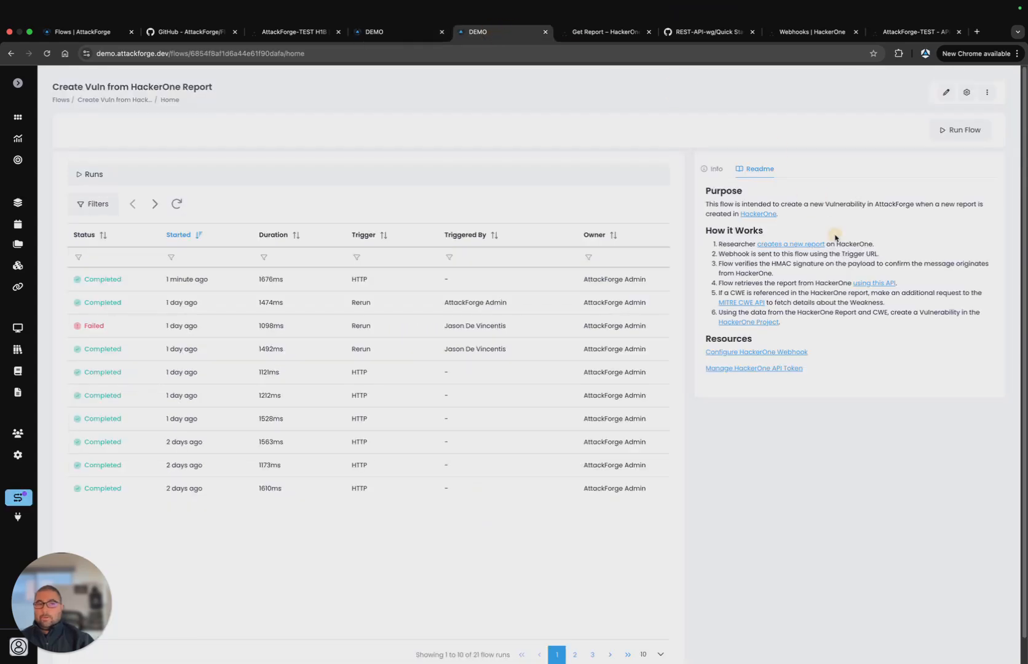
left_click(715, 169)
left_click_drag(705, 257, 963, 269)
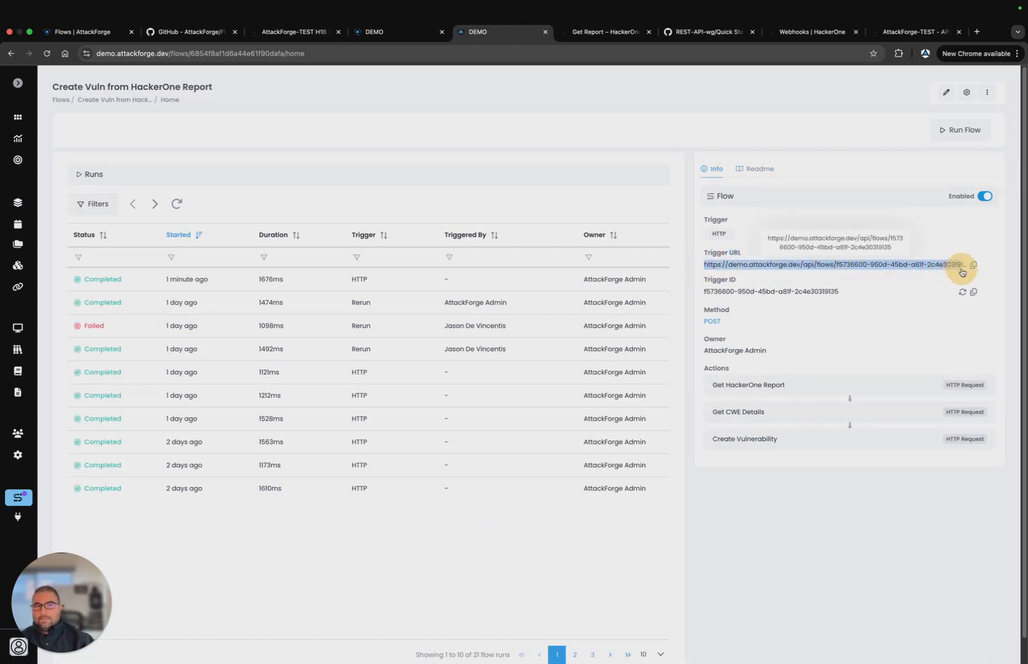
left_click(834, 284)
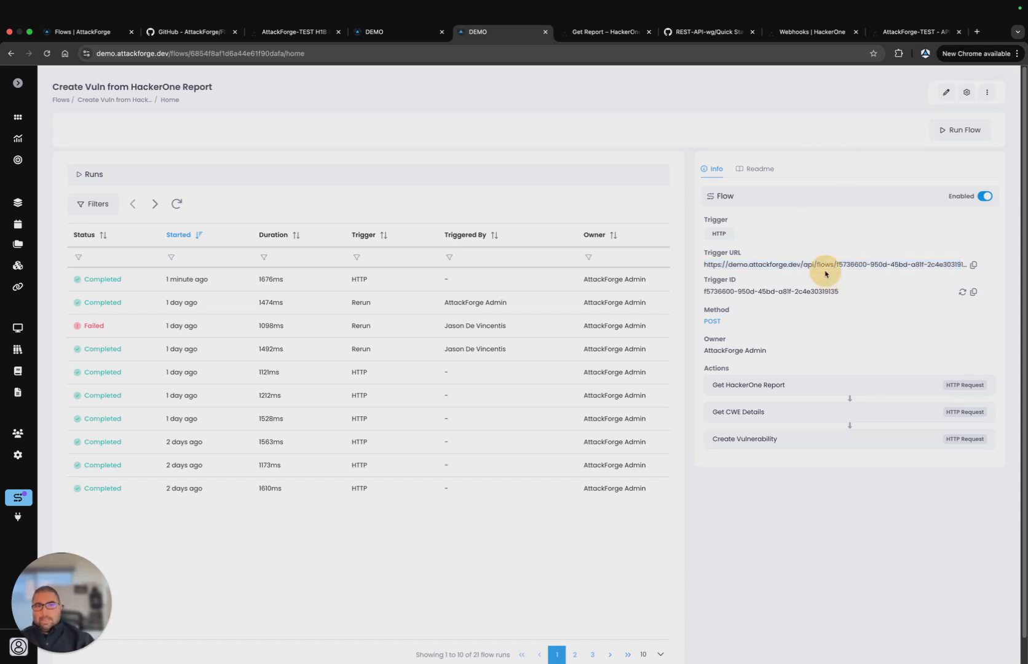
- Return to the AttackForge Test webhook in HackerOne and point out its secret field
left_click(805, 34)
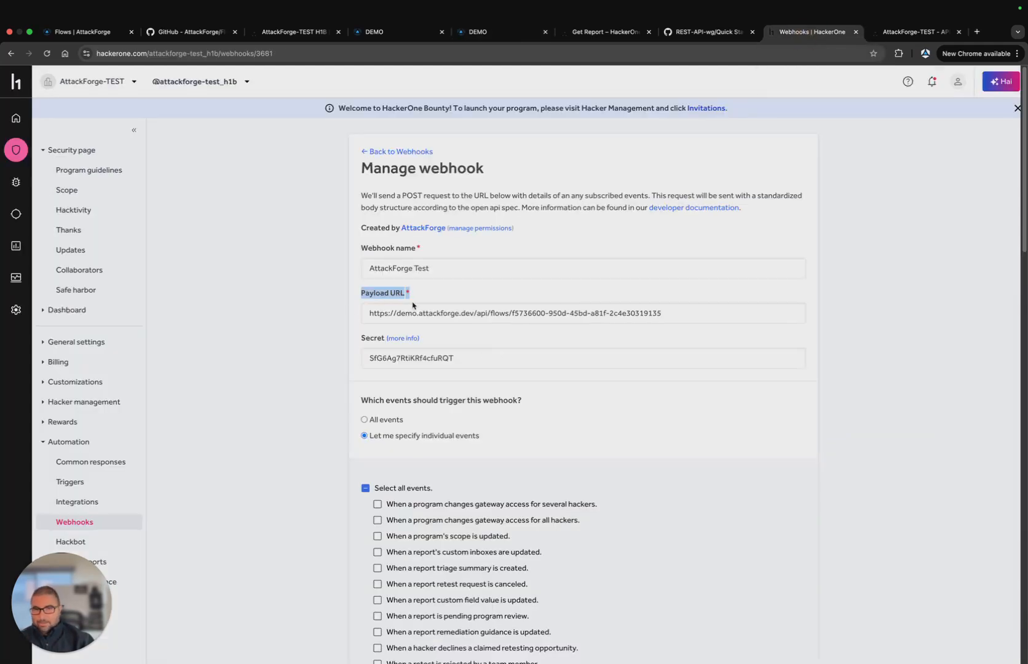
left_click_drag(362, 339, 382, 342)
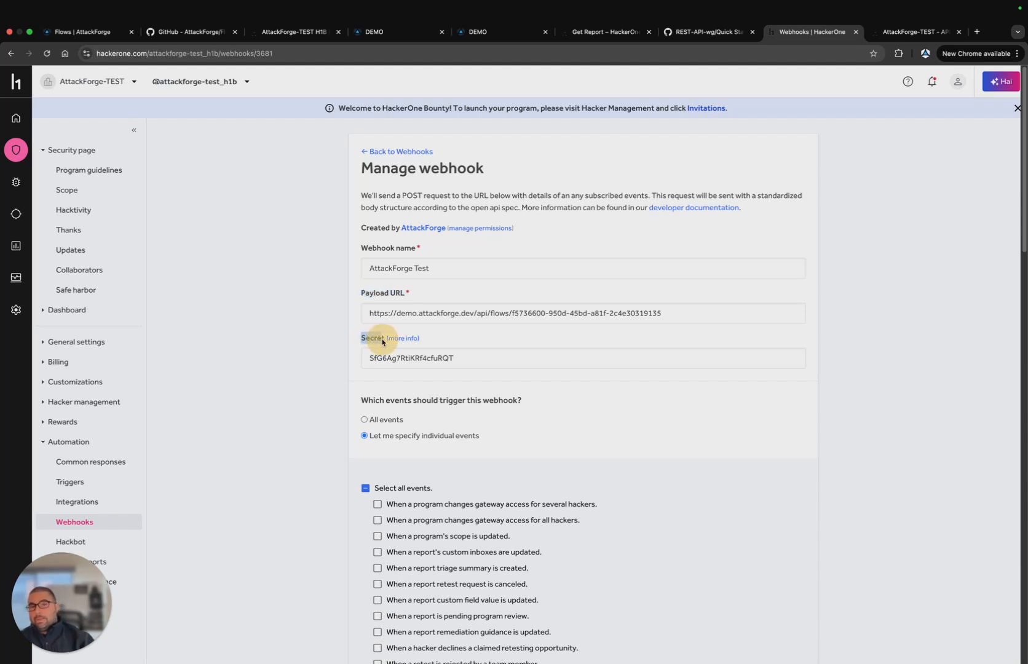
left_click(472, 361)
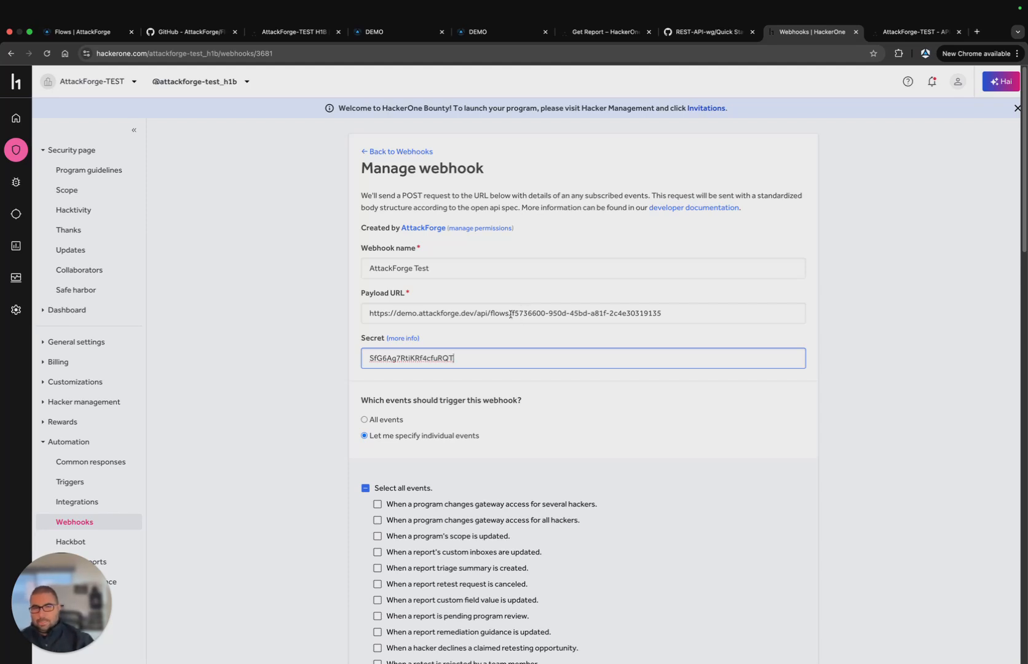
- Examine which individual events trigger the webhook, focusing on the hacker report submission event
scroll(509, 337, "down", 2)
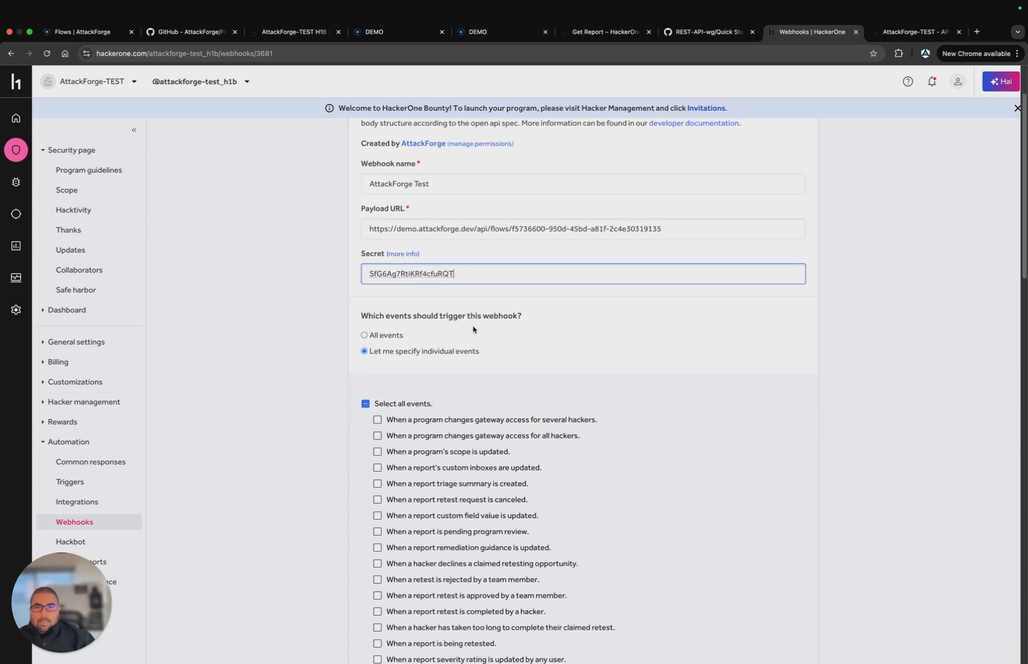
scroll(477, 326, "down", 10)
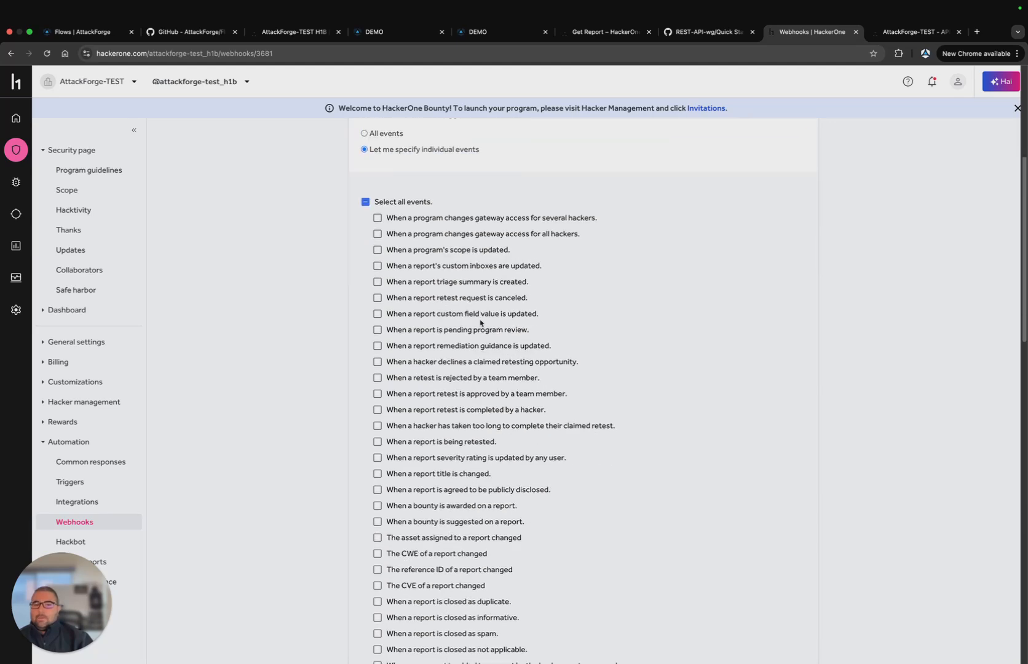
scroll(498, 349, "down", 5)
scroll(496, 350, "up", 1)
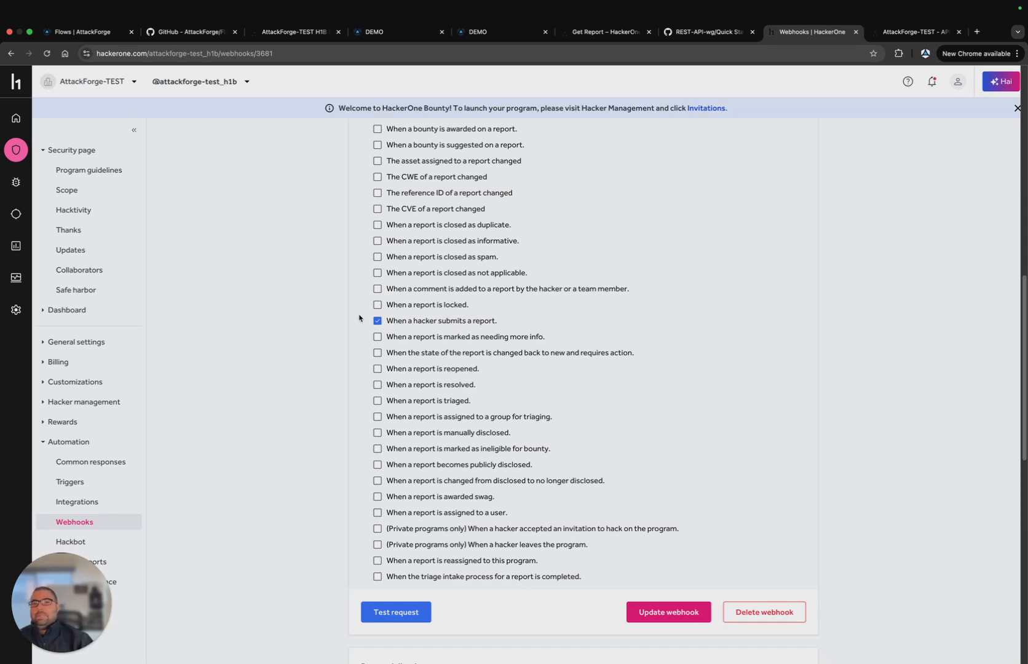
scroll(359, 318, "up", 10)
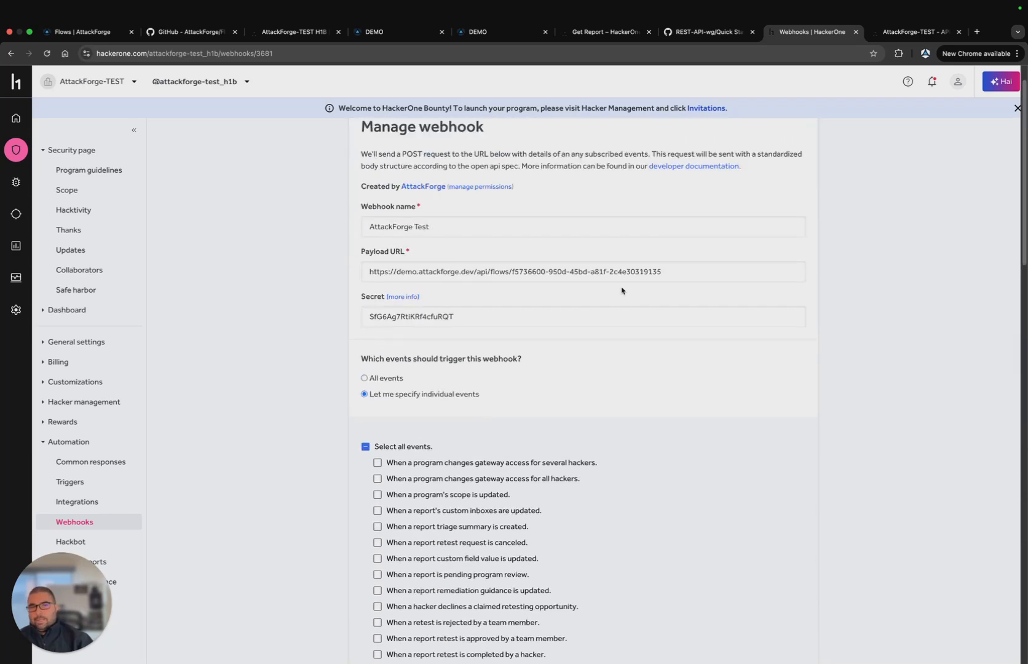
scroll(471, 276, "up", 1)
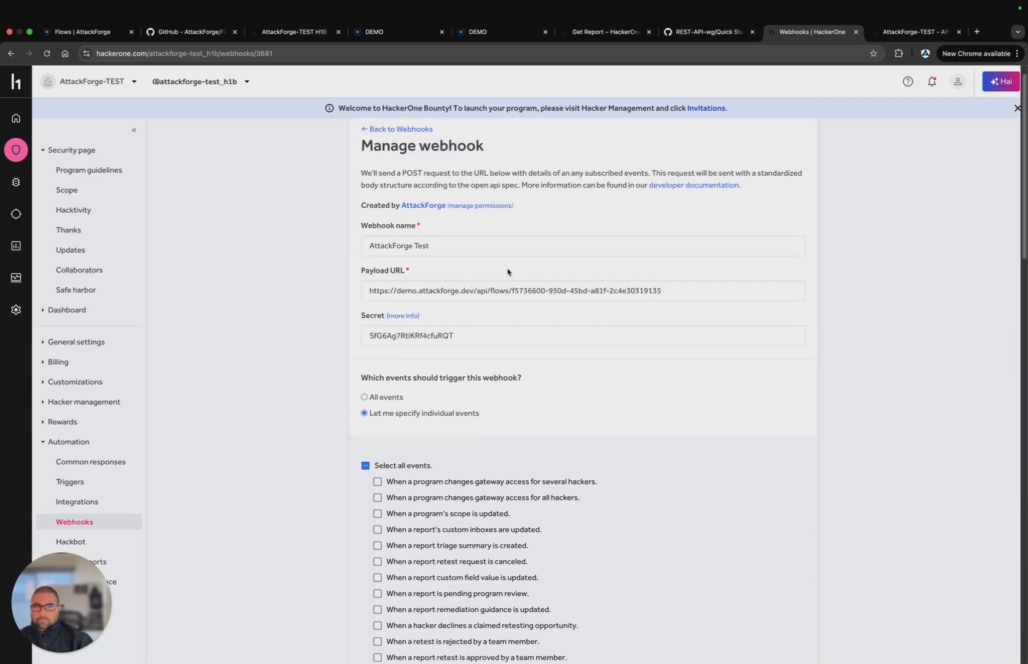
- Reopen the flow's Readme in AttackForge, and compare HackerOne's API Tokens page with the webhook settings
left_click(495, 37)
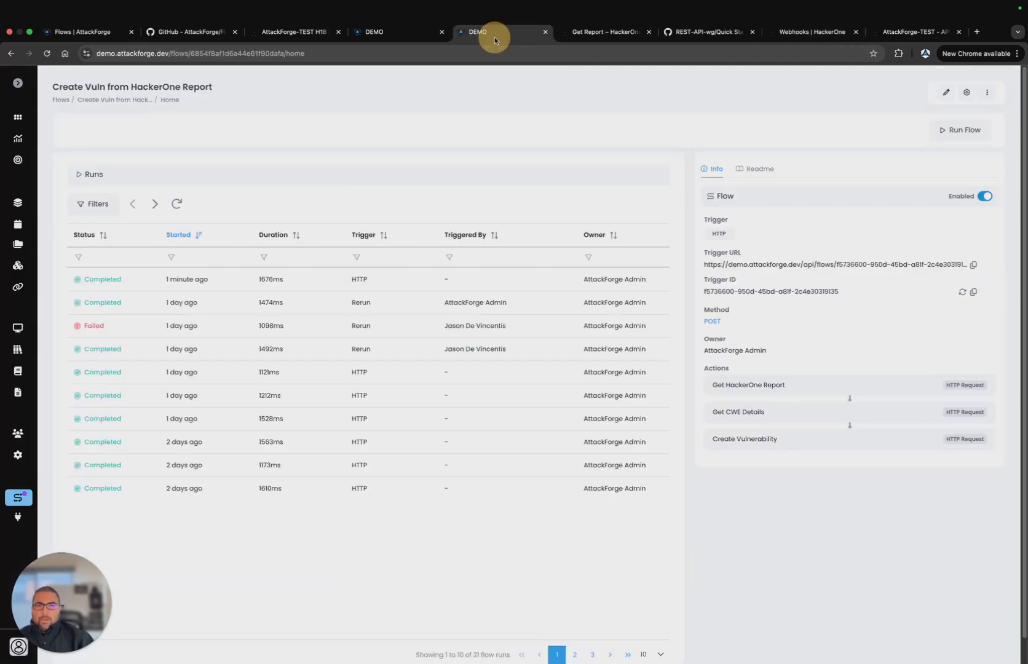
left_click(752, 174)
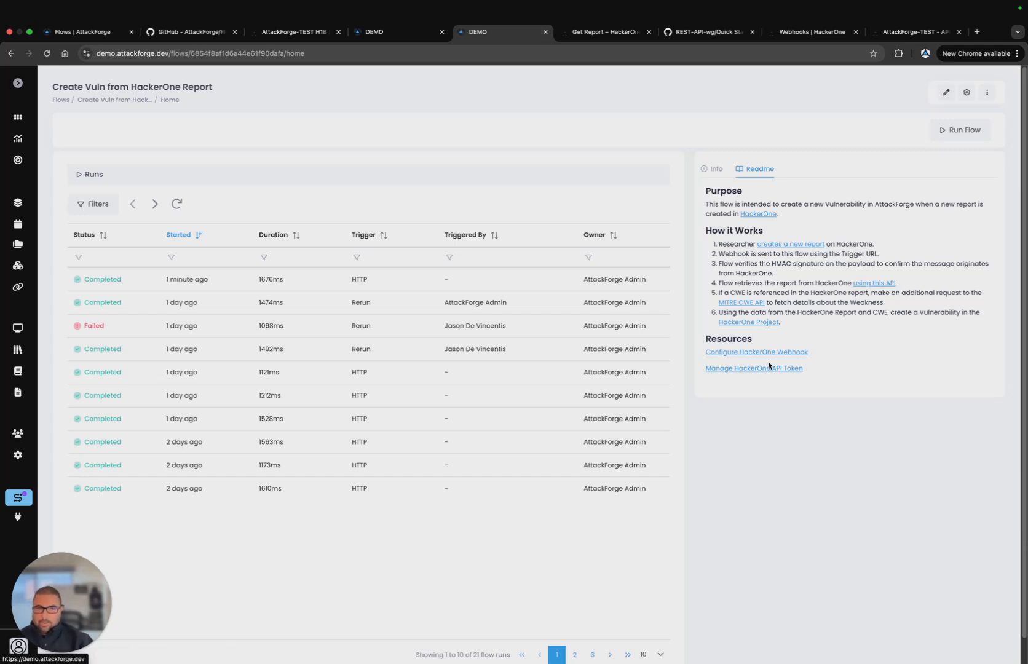
left_click(895, 34)
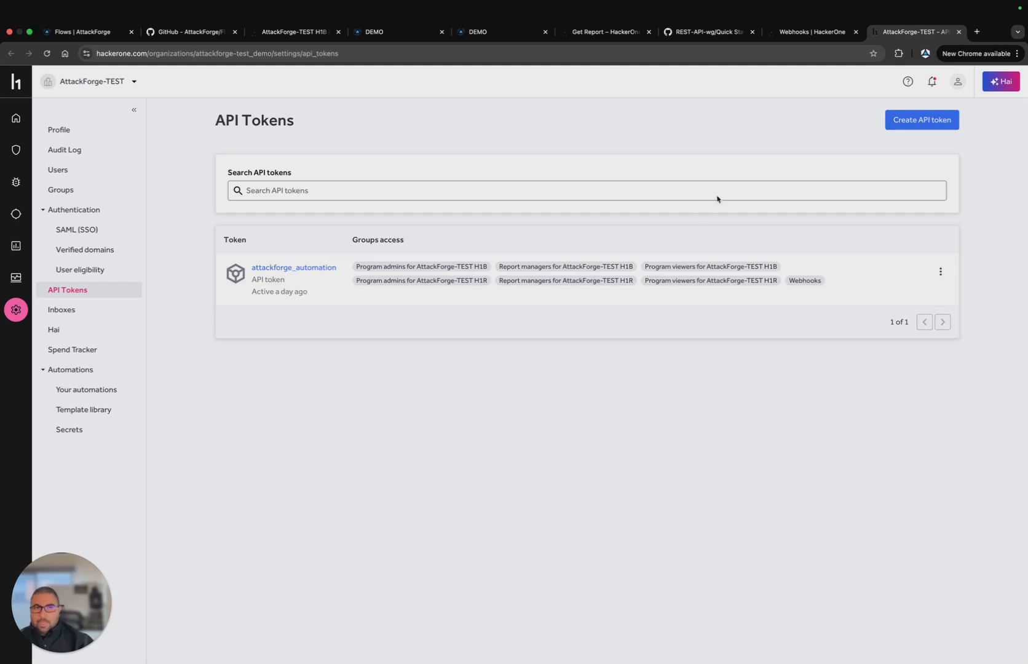
left_click(806, 34)
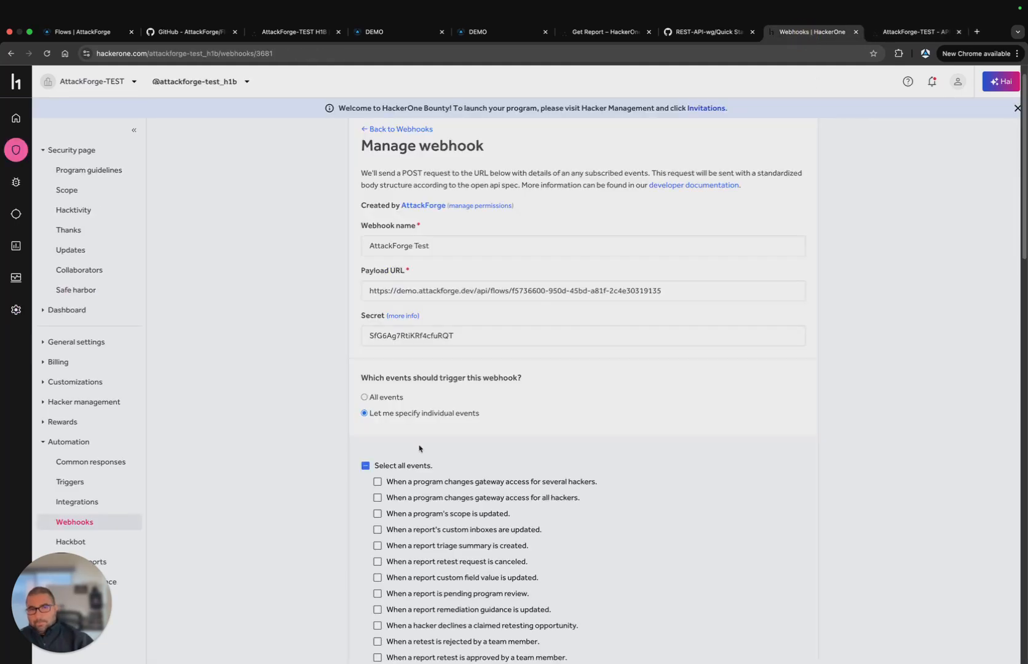
left_click(913, 32)
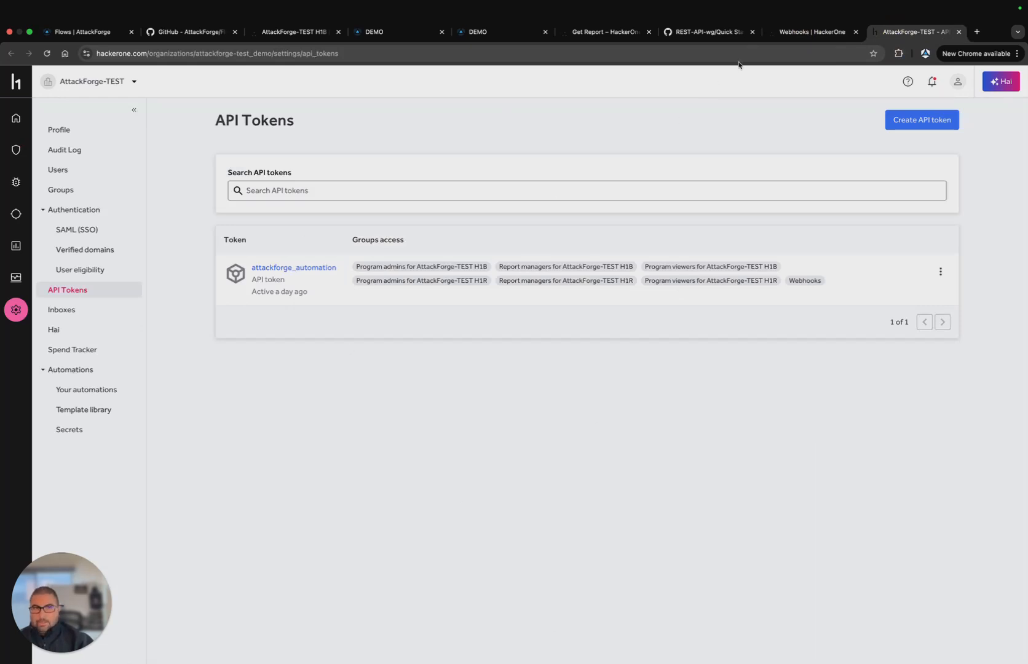
left_click(793, 32)
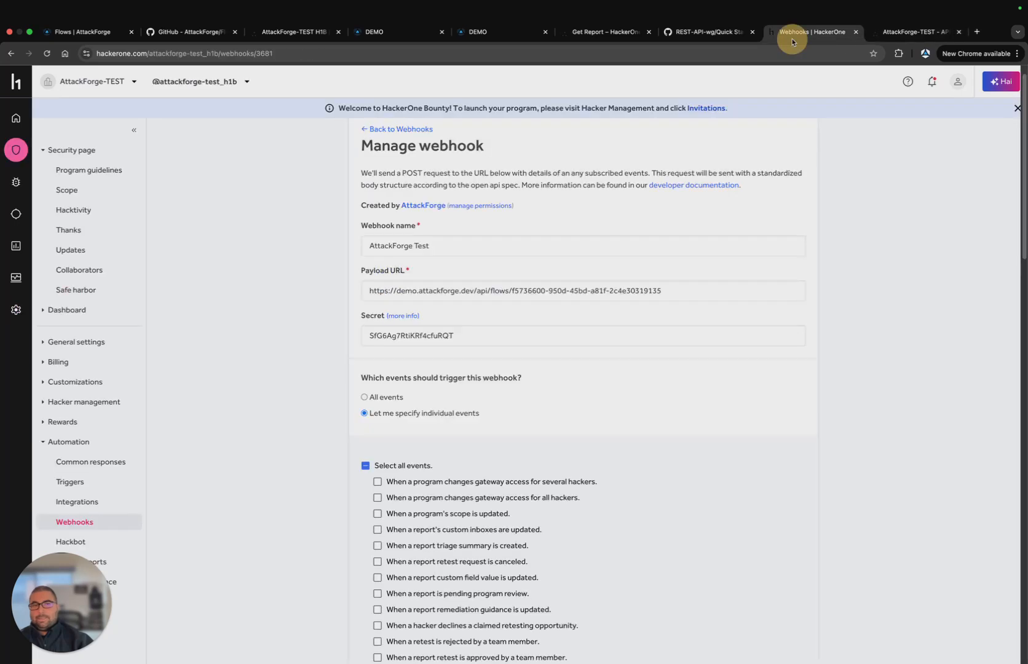
- Open the flow's most recent completed run in AttackForge and examine the expanded input body of the Get HackerOne Report action
left_click(477, 33)
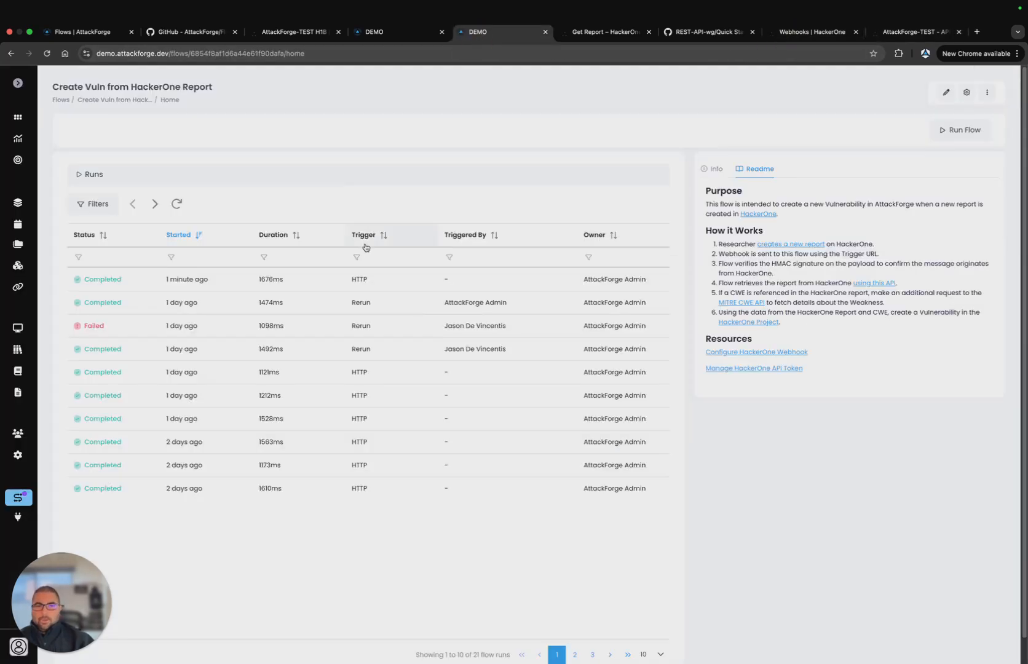
left_click(101, 281)
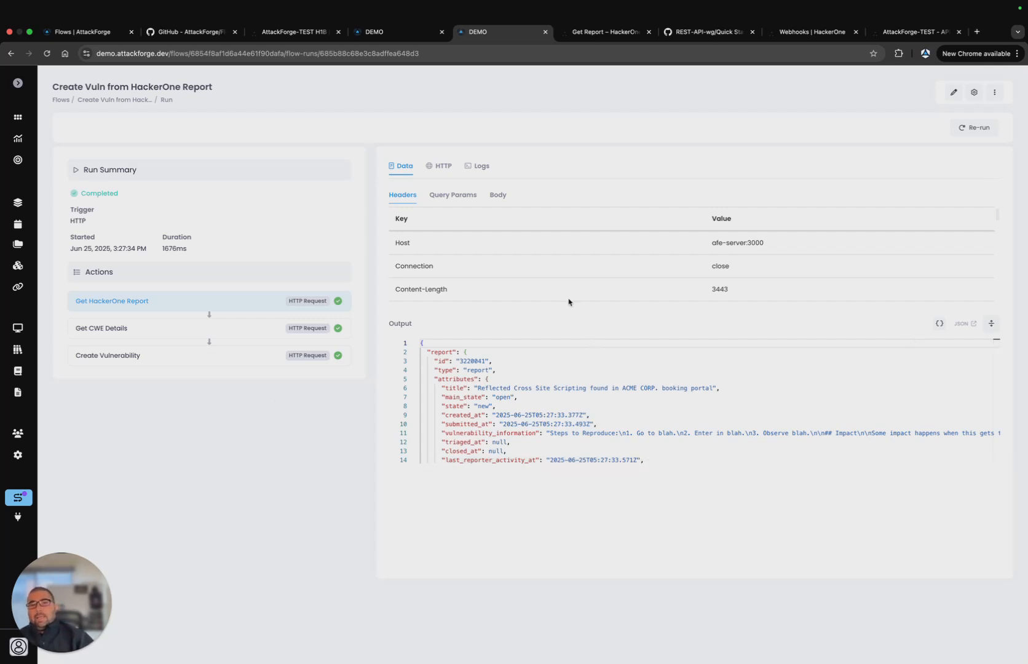
left_click(498, 195)
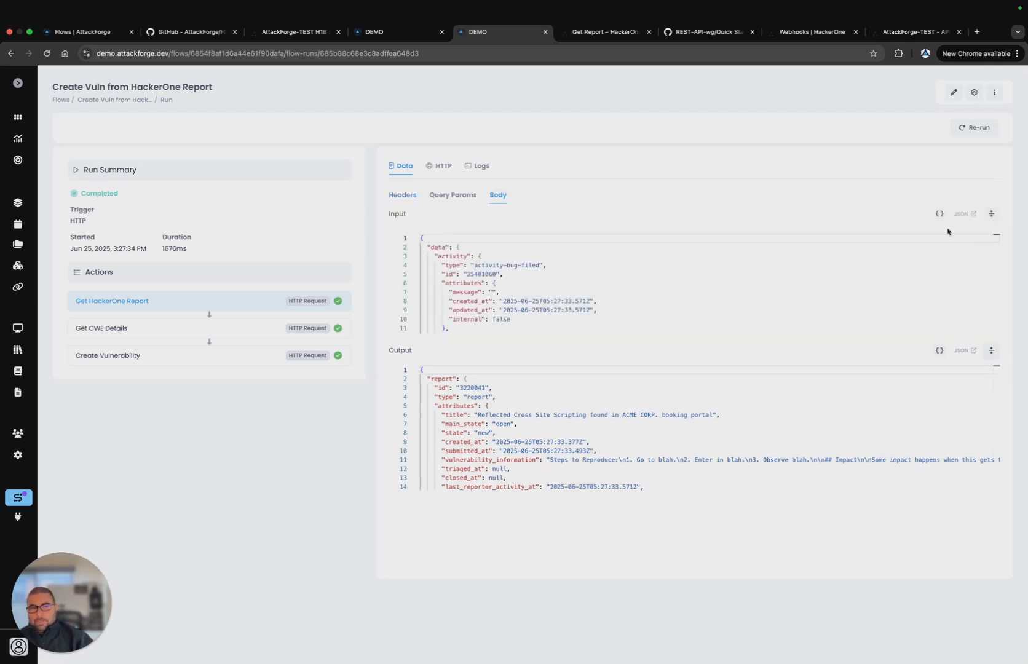
left_click(991, 214)
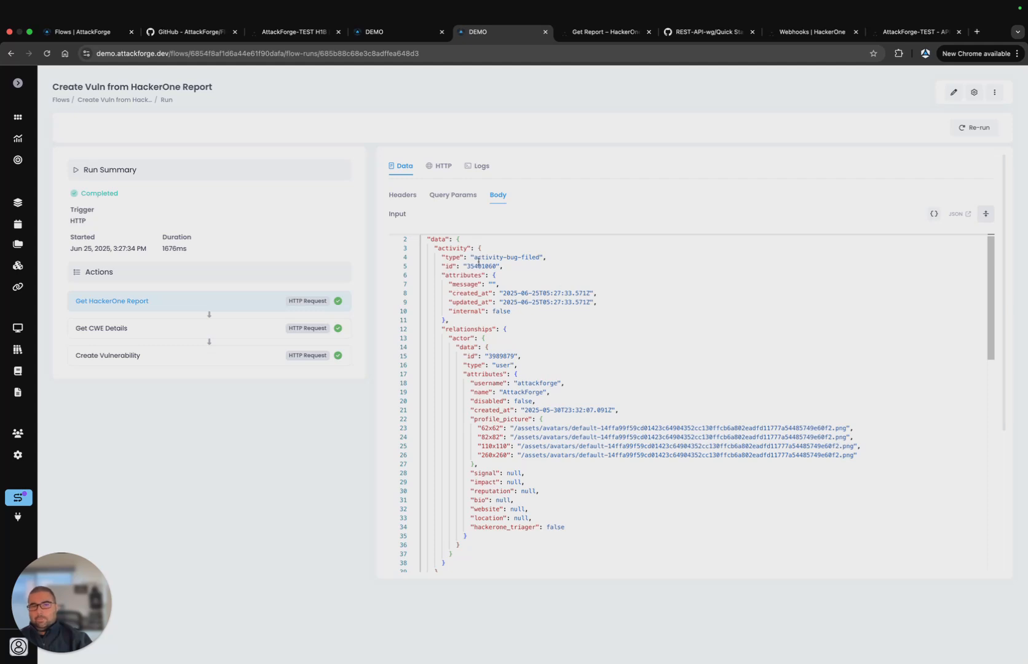
scroll(451, 275, "down", 6)
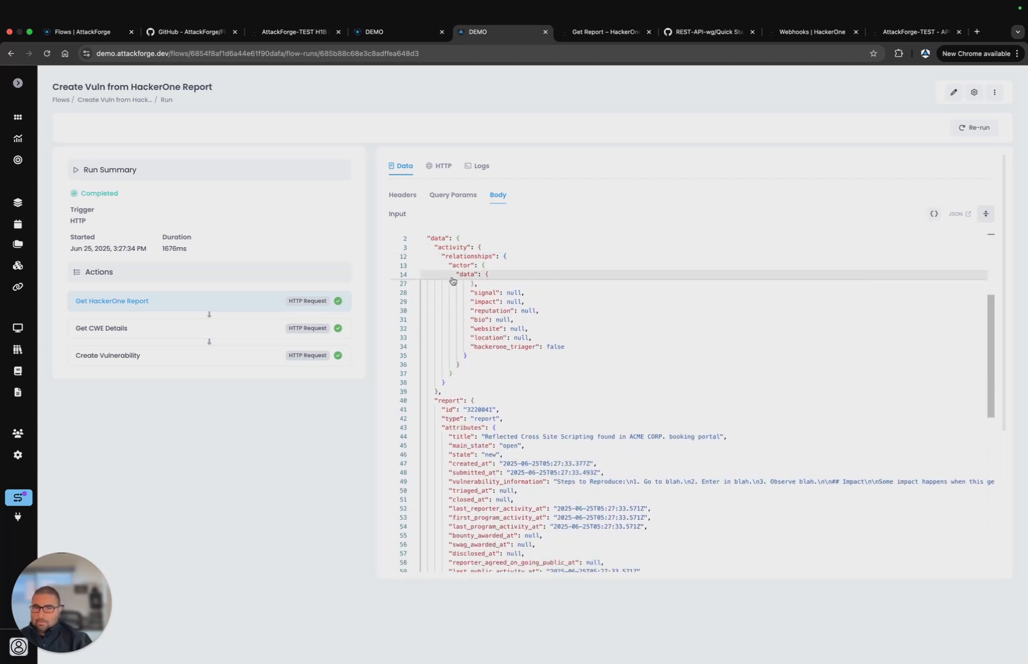
scroll(479, 349, "down", 5)
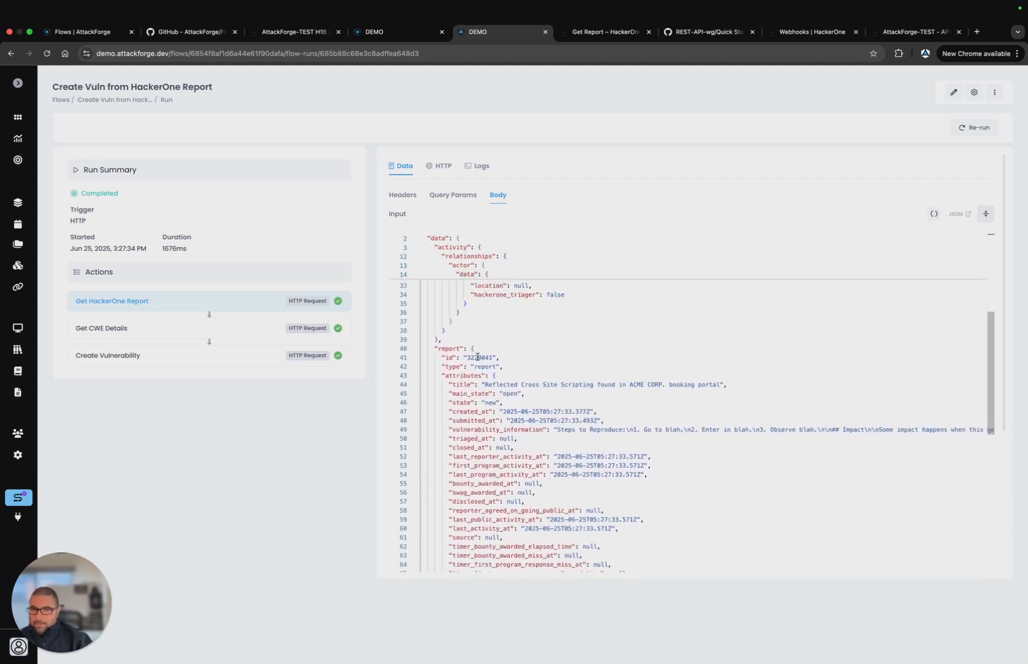
- Examine the rest of the Get HackerOne Report input body, covering the report attributes and severity details, and view the output beneath it
scroll(477, 357, "down", 6)
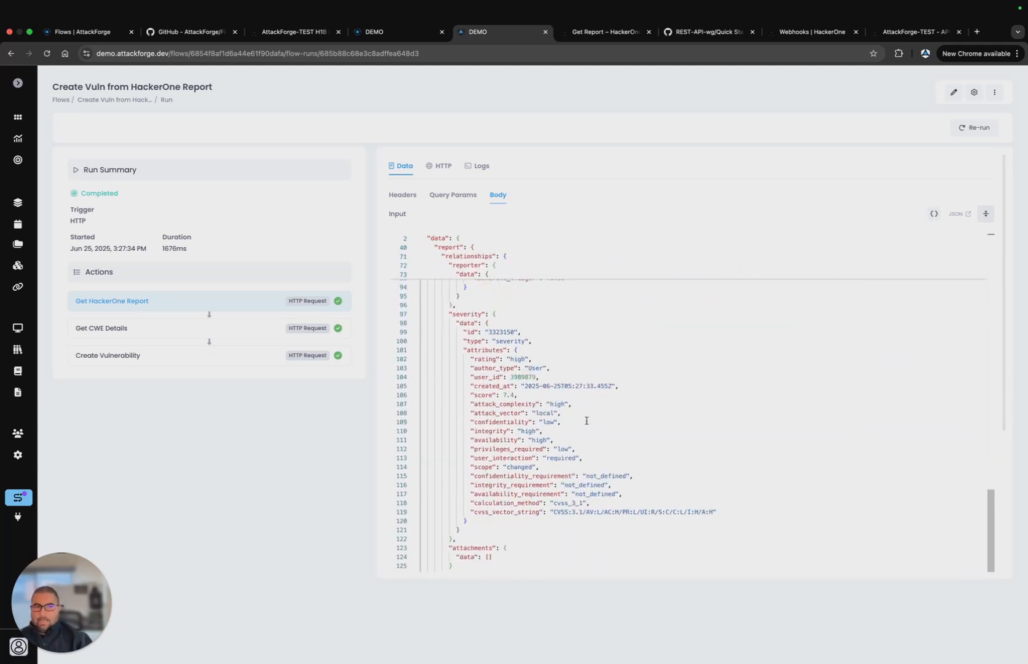
left_click_drag(1004, 369, 982, 514)
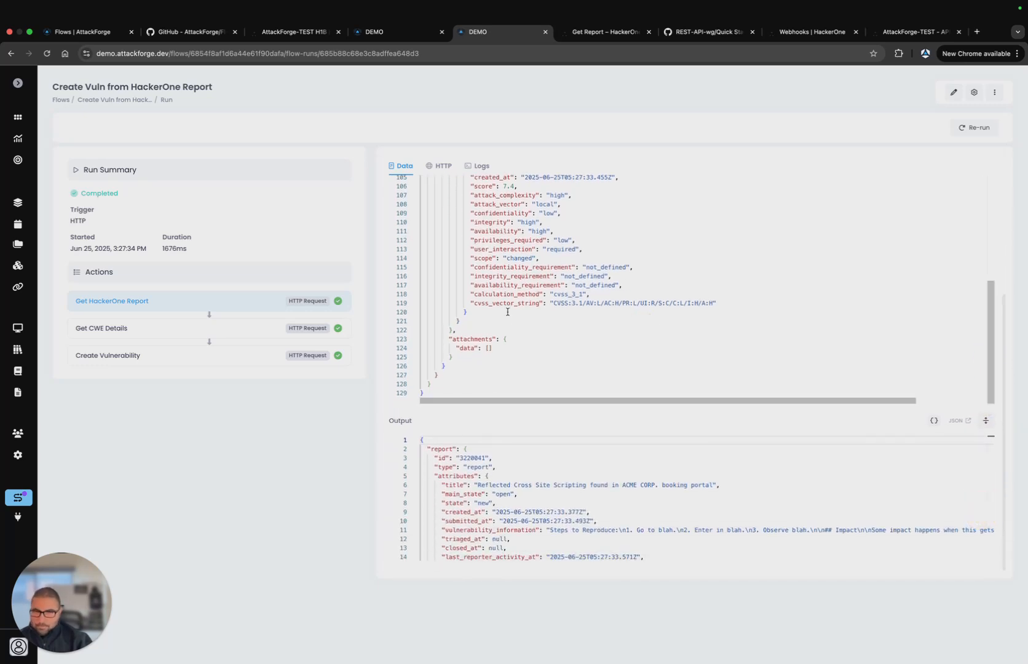
scroll(542, 305, "up", 2)
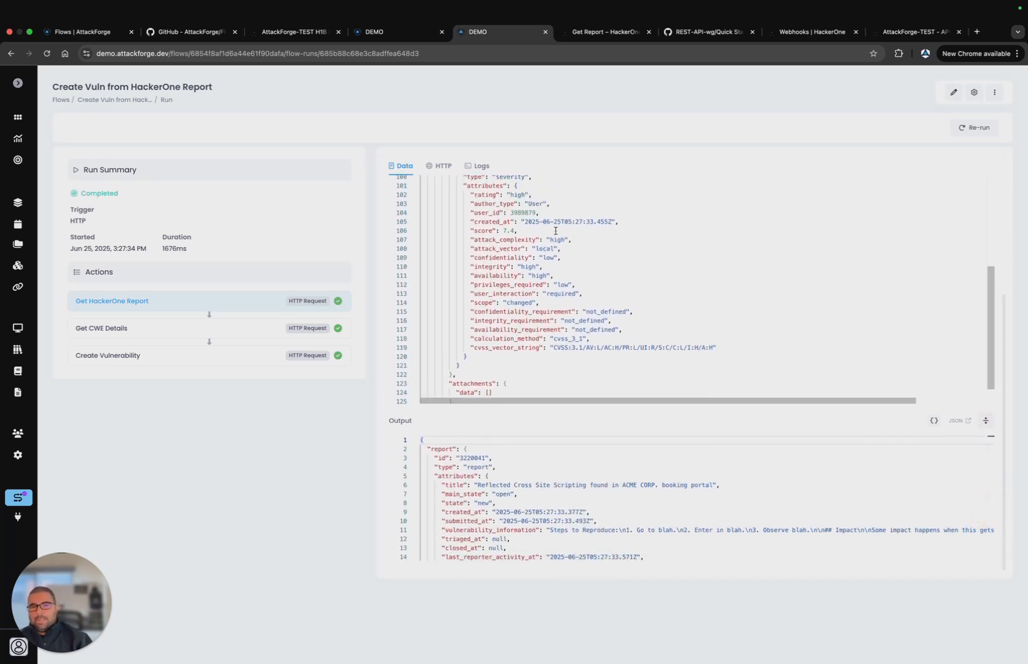
scroll(545, 203, "up", 15)
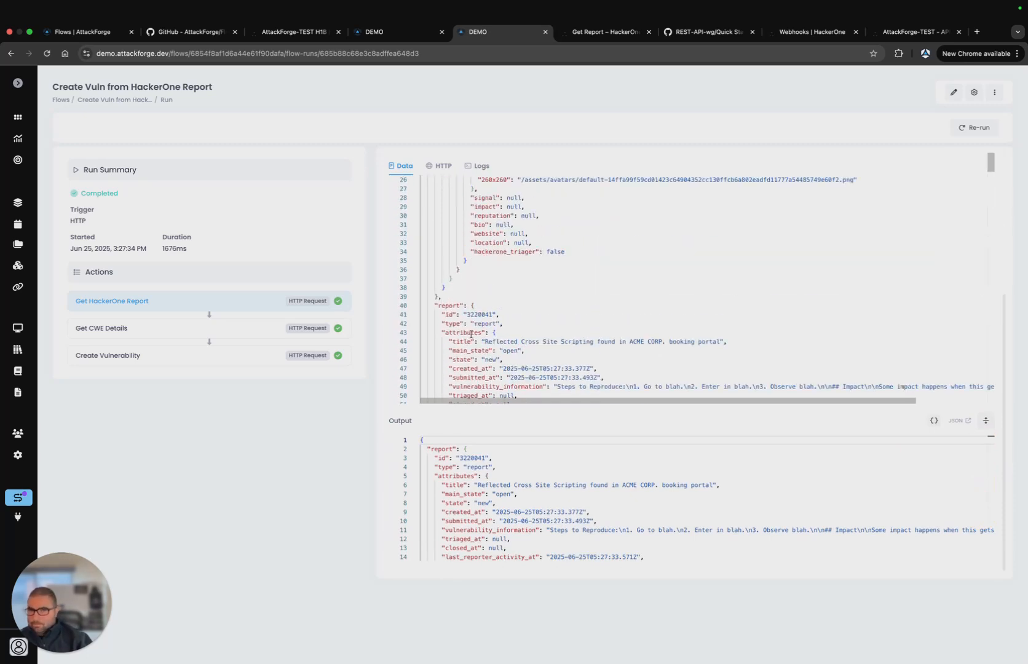
scroll(1003, 259, "up", 5)
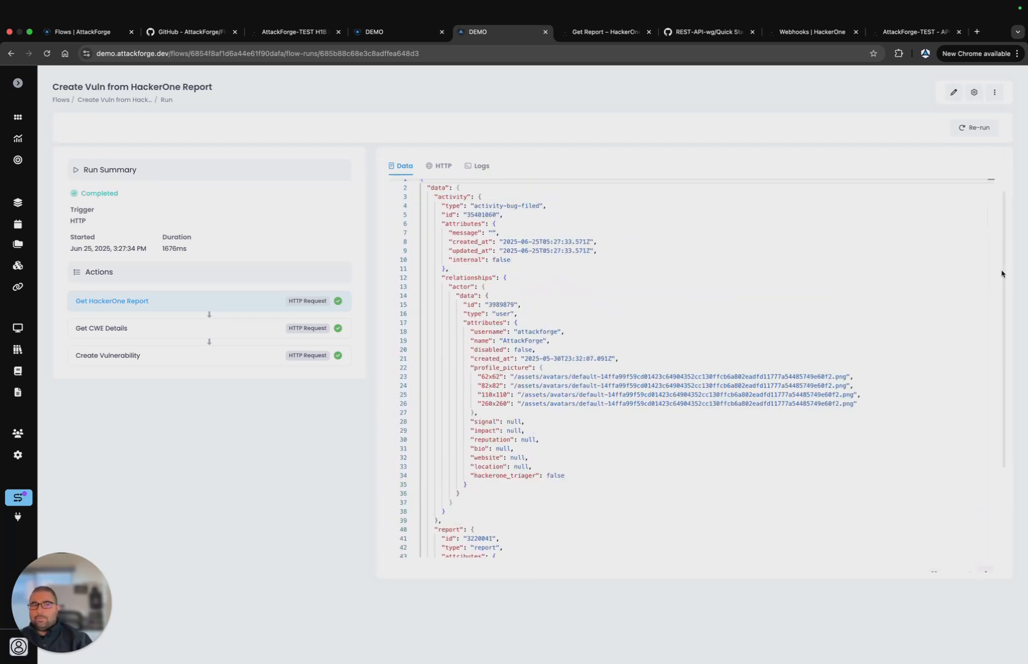
- Switch to the HackerOne API documentation and review the sample JSON response of the Get Report endpoint
left_click(694, 29)
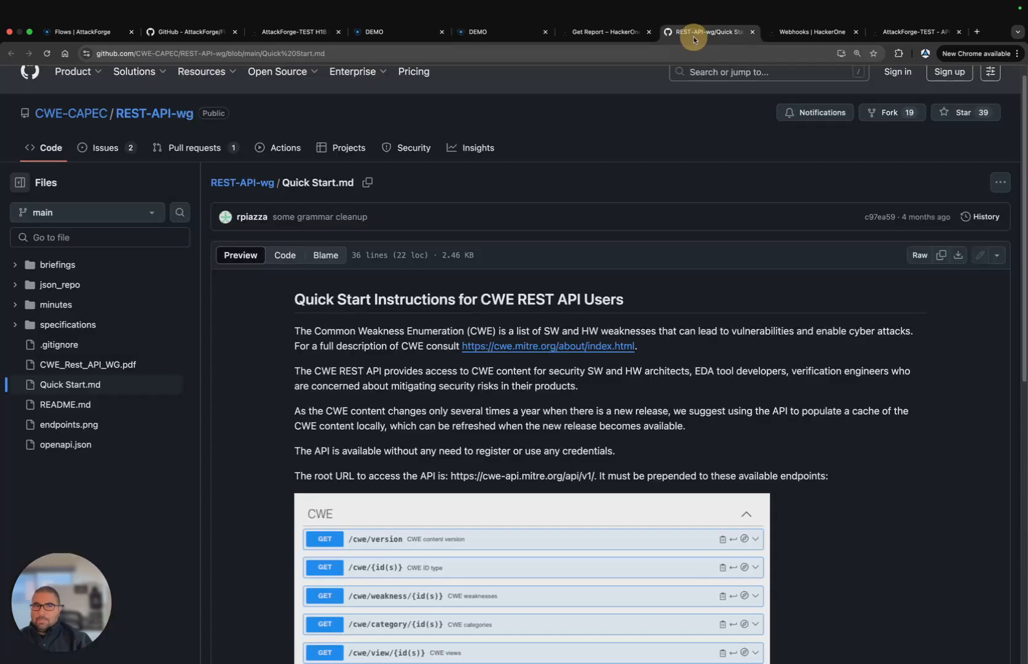
left_click(591, 31)
scroll(658, 349, "down", 5)
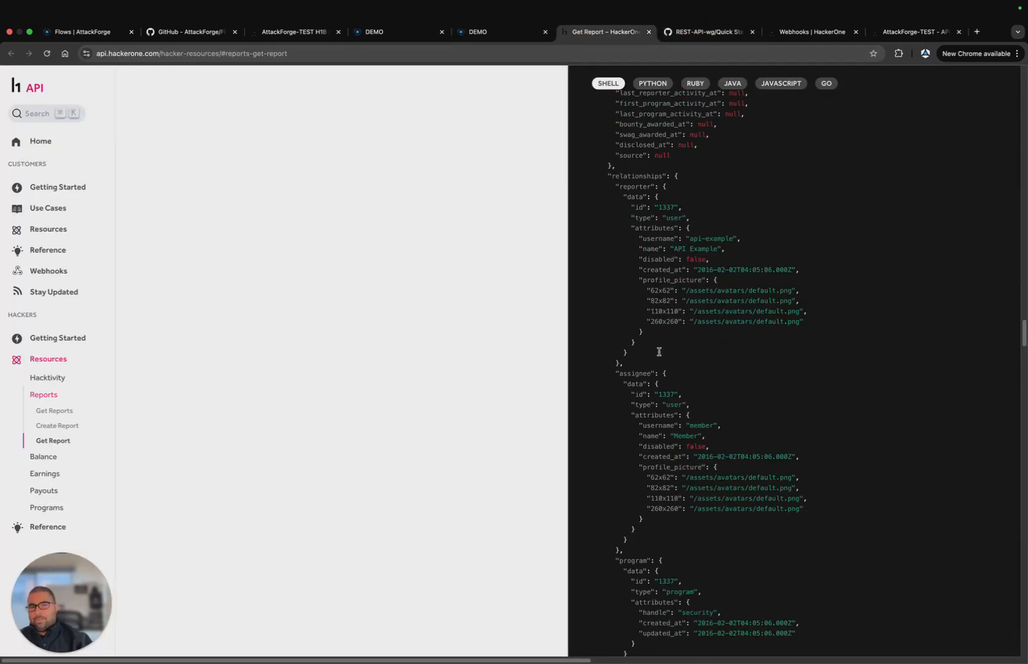
scroll(712, 510, "up", 5)
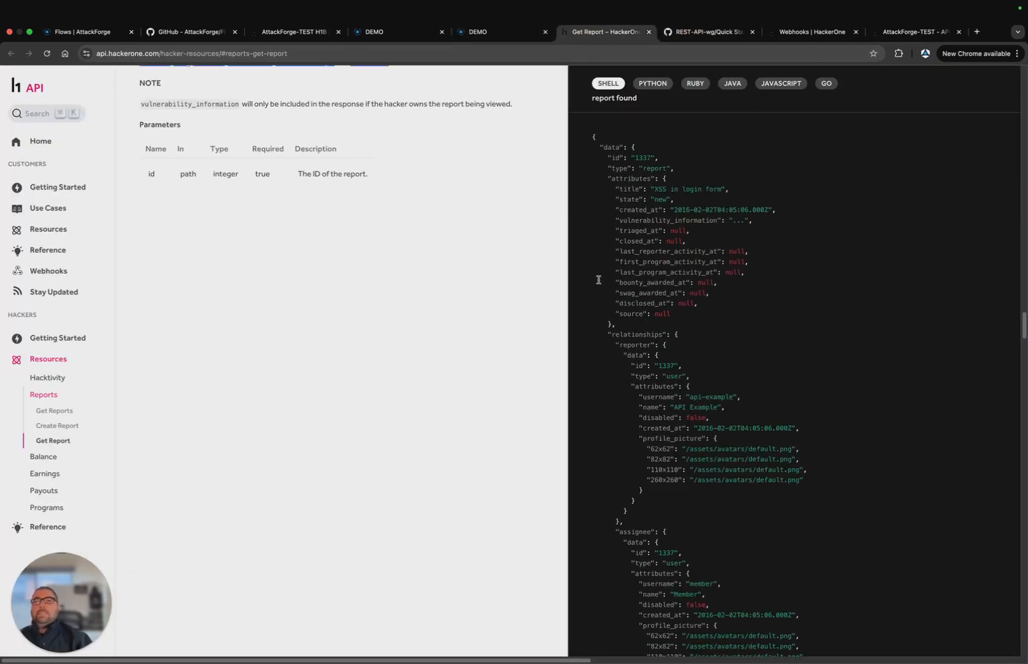
- Return to the AttackForge run, show the HTTP details of Get HackerOne Report, and highlight the report ID in the request URL
left_click(496, 30)
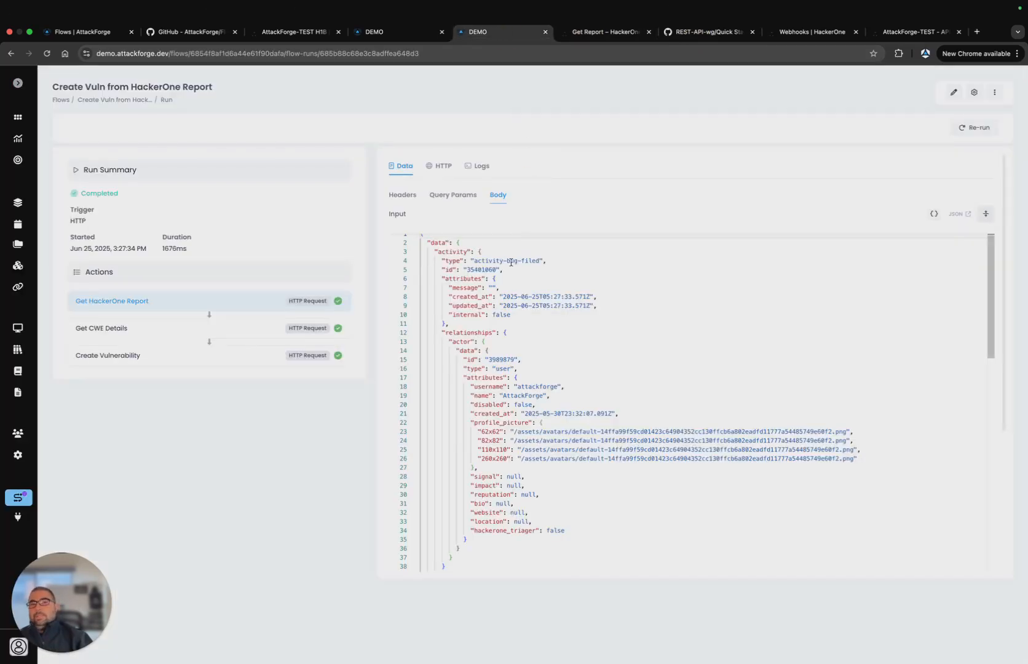
left_click(442, 167)
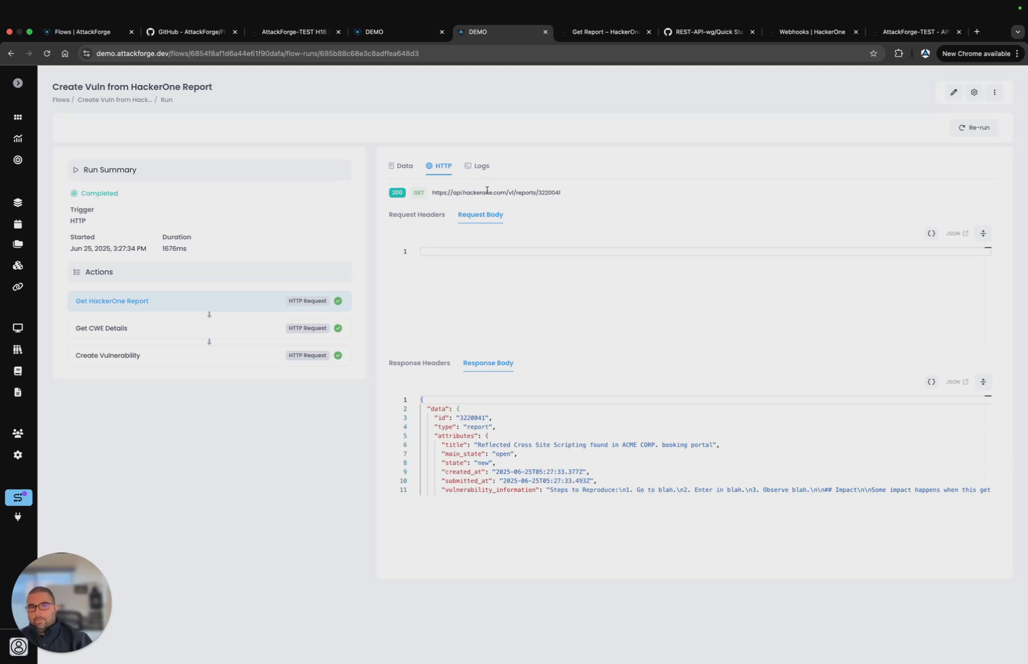
left_click_drag(539, 192, 580, 195)
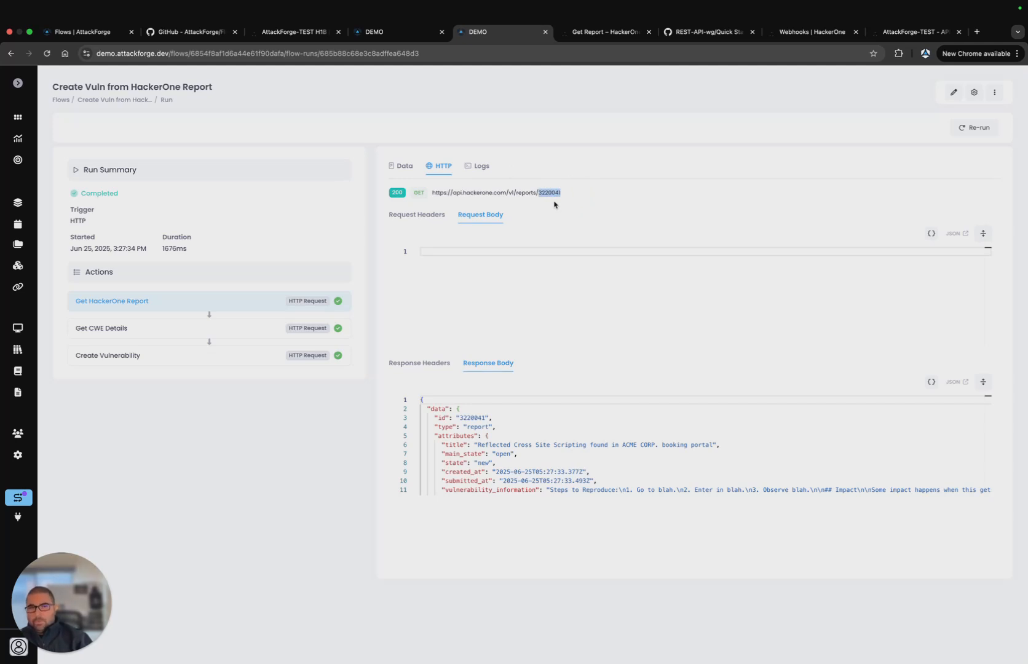
- Expand the HTTP response body of Get HackerOne Report and examine it, including the weakness attributes and their external CWE ID
left_click(984, 382)
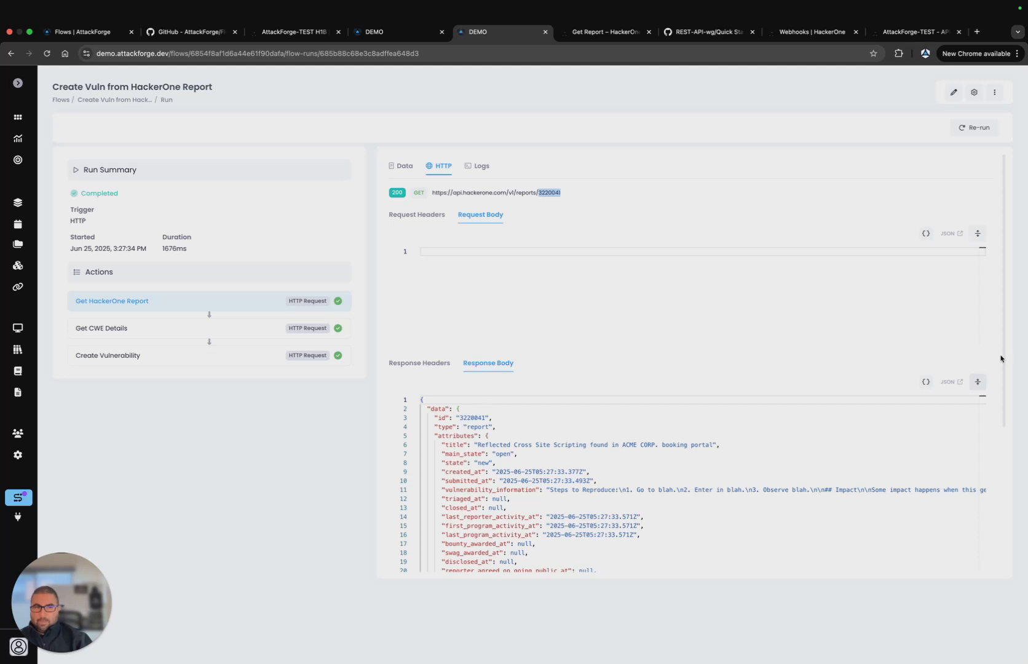
scroll(1001, 358, "down", 5)
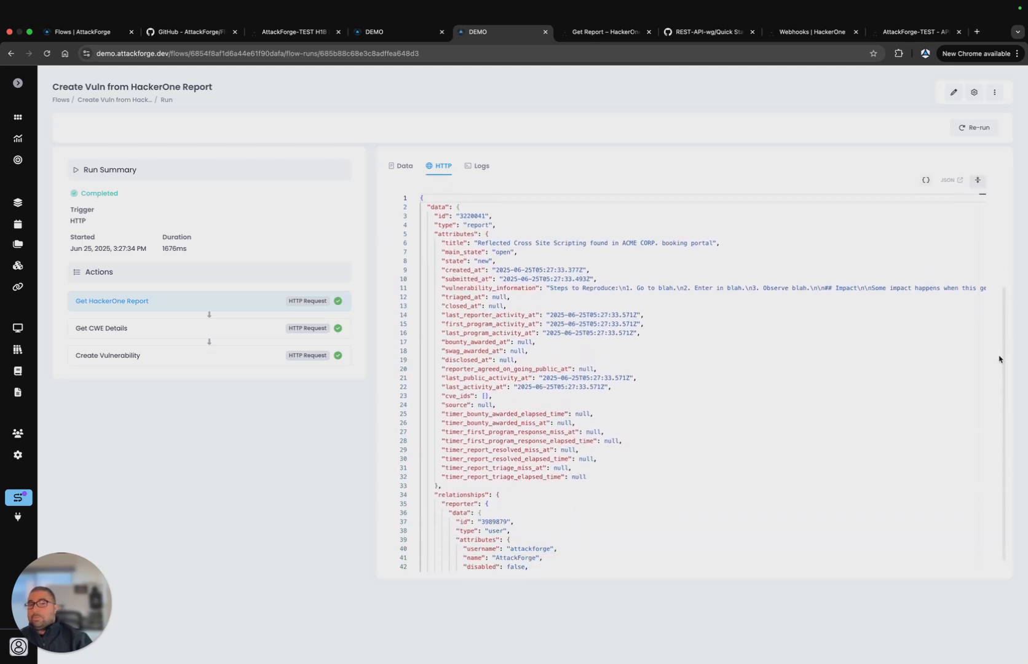
scroll(508, 335, "down", 8)
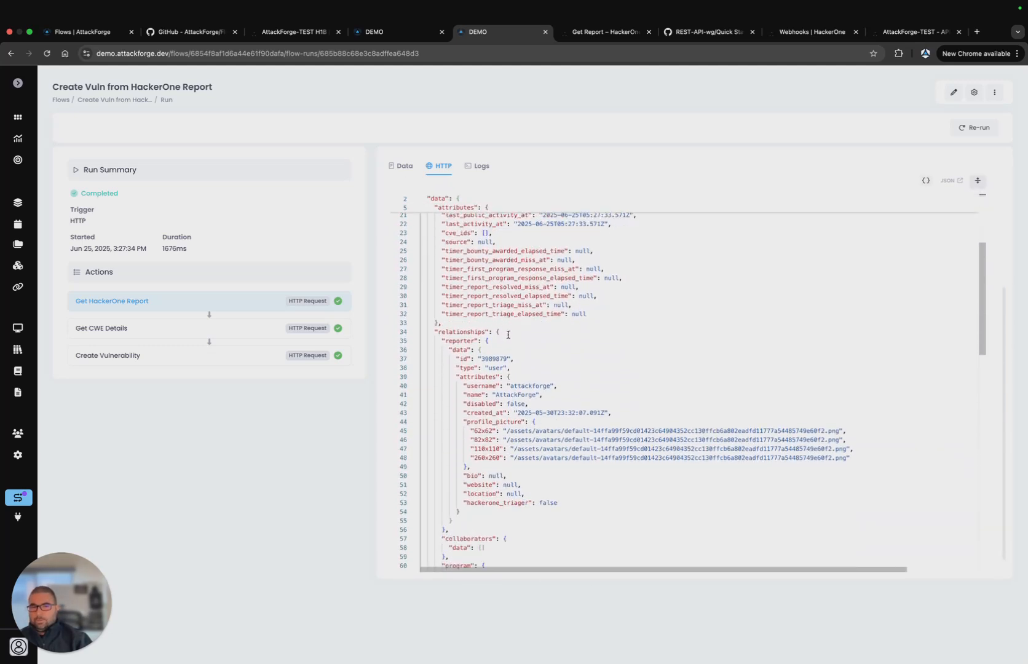
scroll(508, 335, "down", 8)
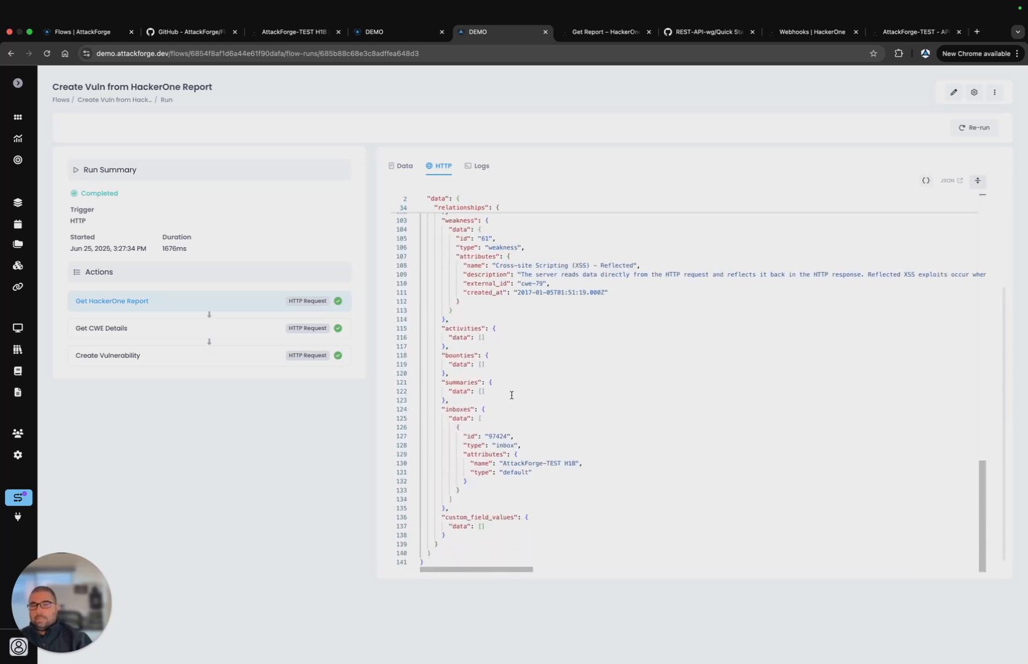
scroll(511, 395, "up", 5)
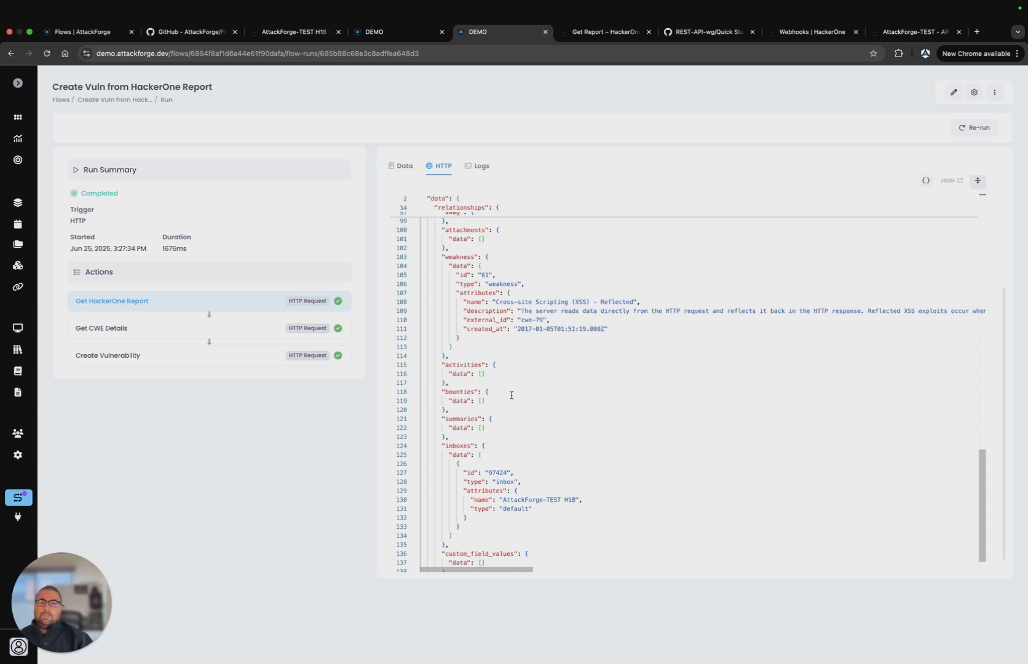
scroll(511, 395, "up", 10)
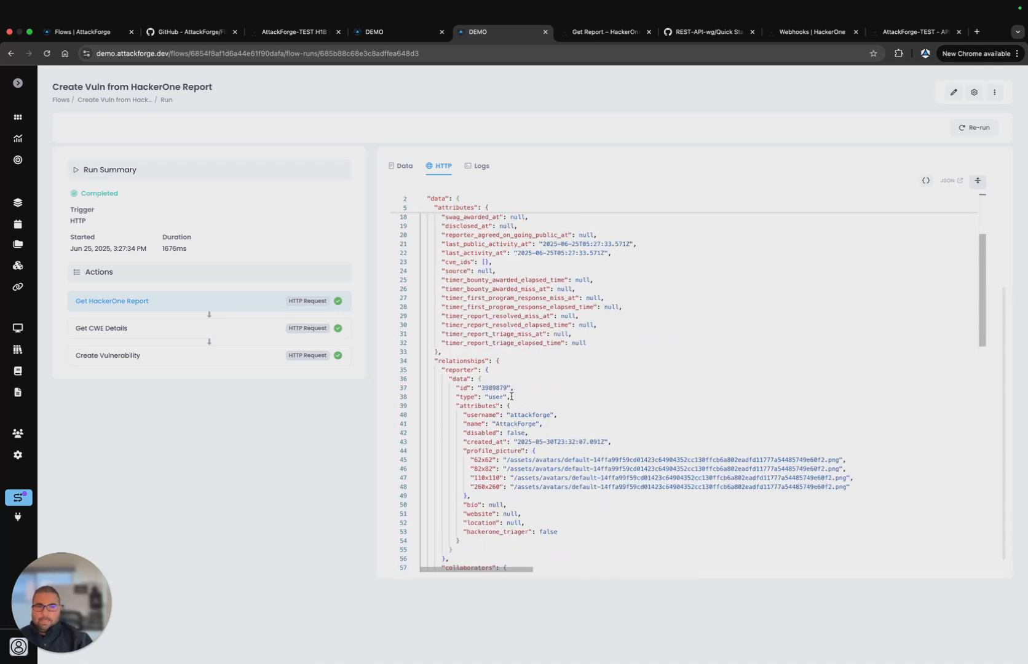
scroll(511, 396, "up", 1)
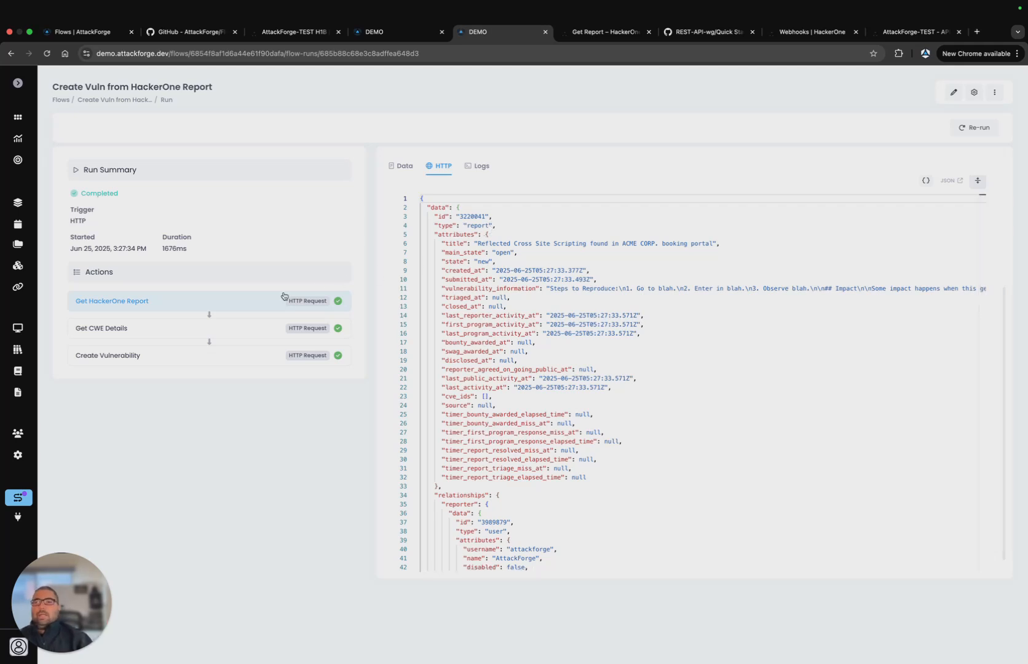
- Select the Get CWE Details action in the run and view its input data from the beginning
left_click(266, 329)
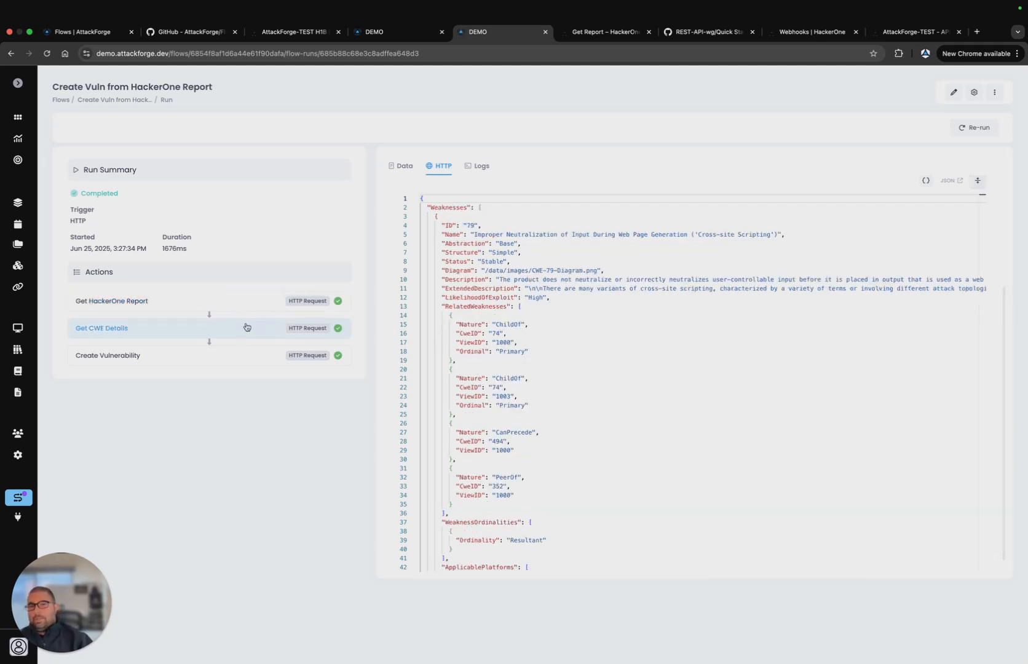
left_click(403, 166)
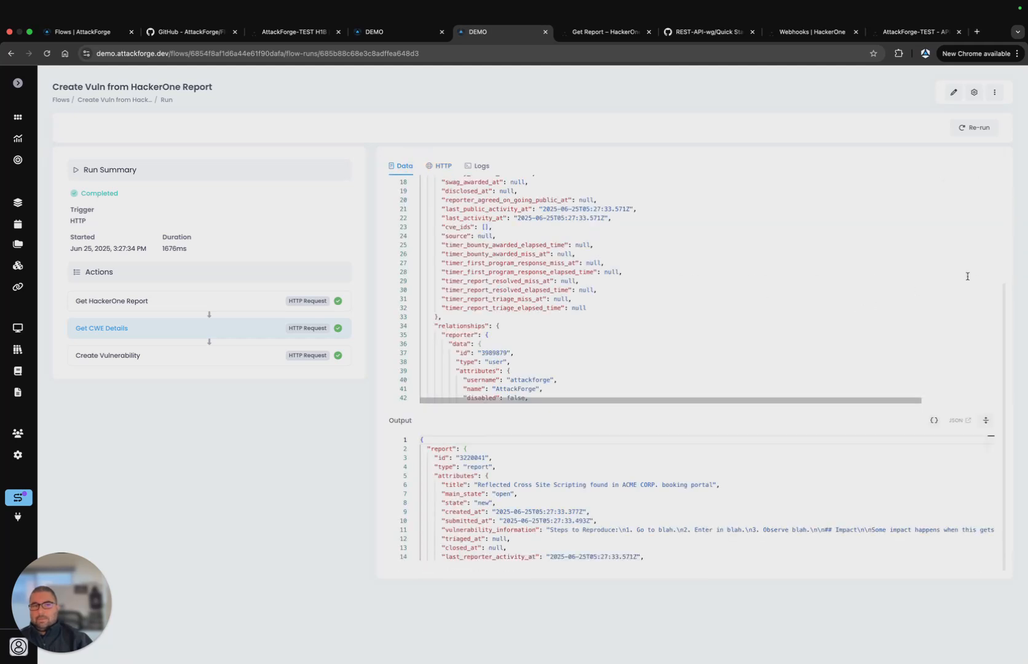
left_click_drag(1003, 294, 998, 154)
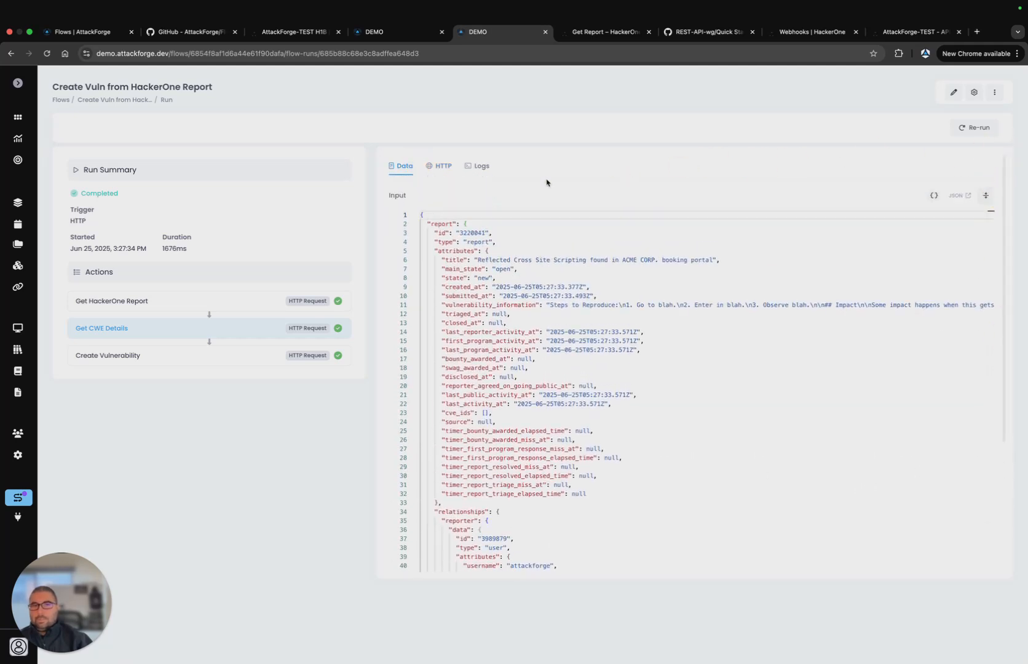
- View the Get CWE Details HTTP request and compare its URL with the CWE REST API Quick Start page on GitHub
left_click(439, 166)
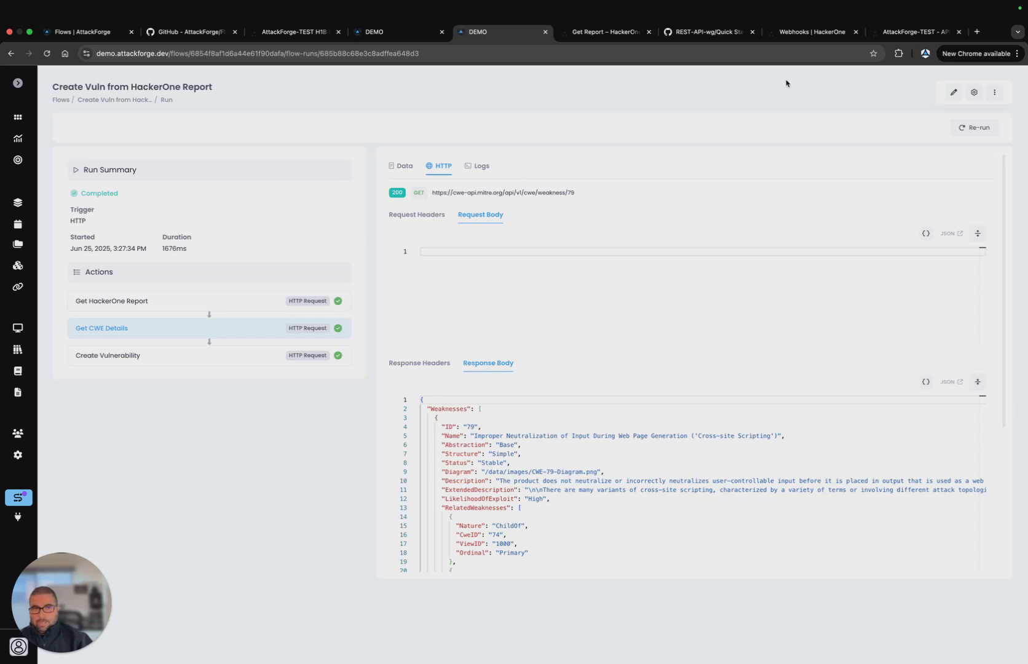
left_click(687, 32)
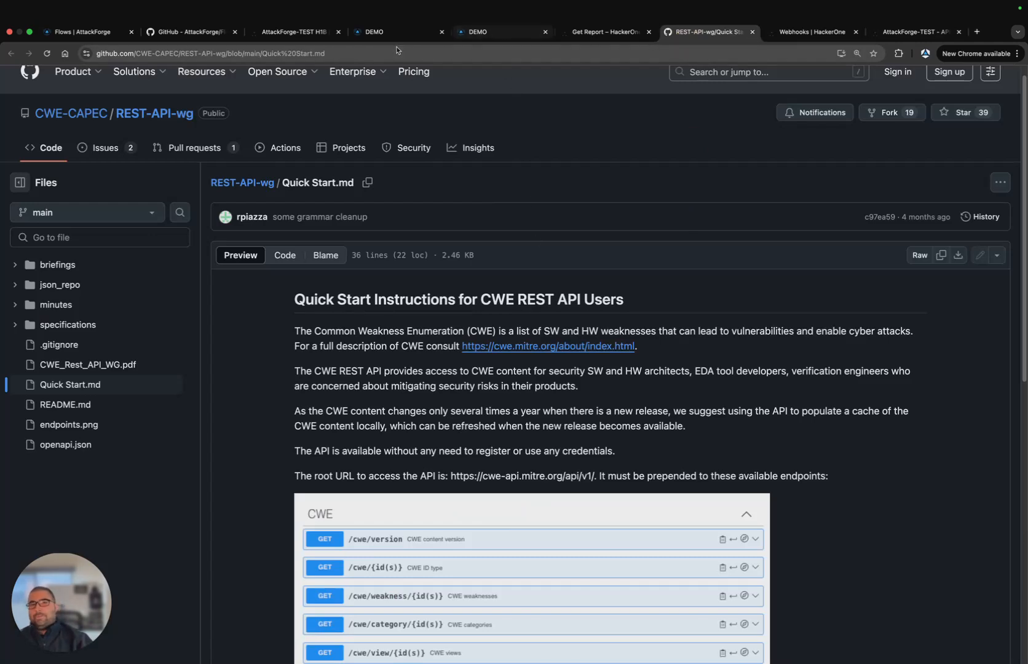
left_click(482, 35)
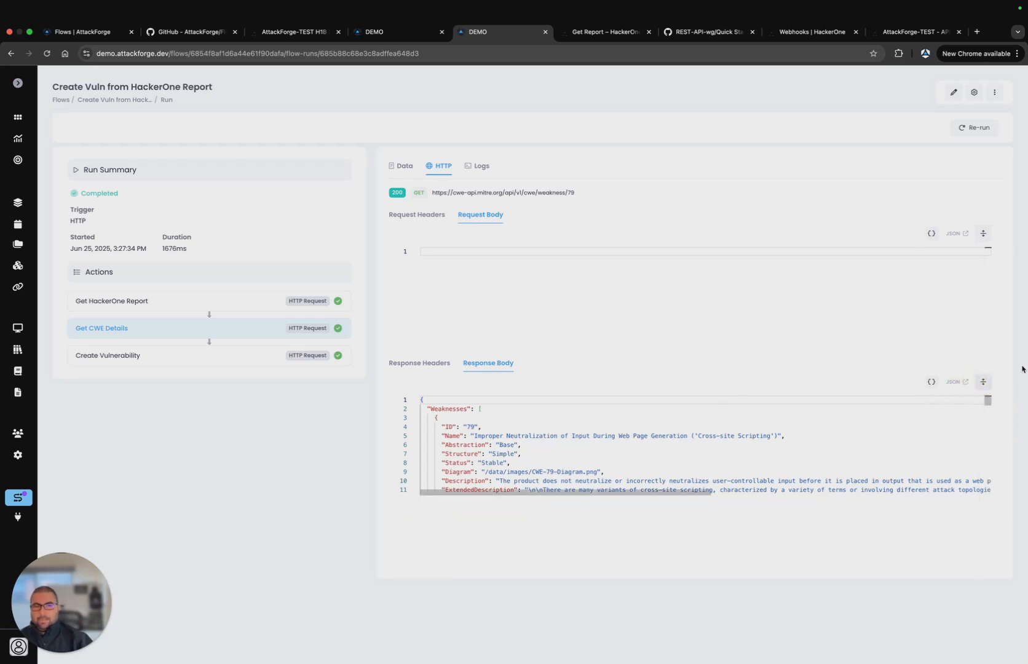
- Expand the Get CWE Details response body and examine its weakness data, from related weaknesses and mitigations through observed examples and taxonomy mappings
left_click(1009, 349)
left_click_drag(1009, 348, 994, 467)
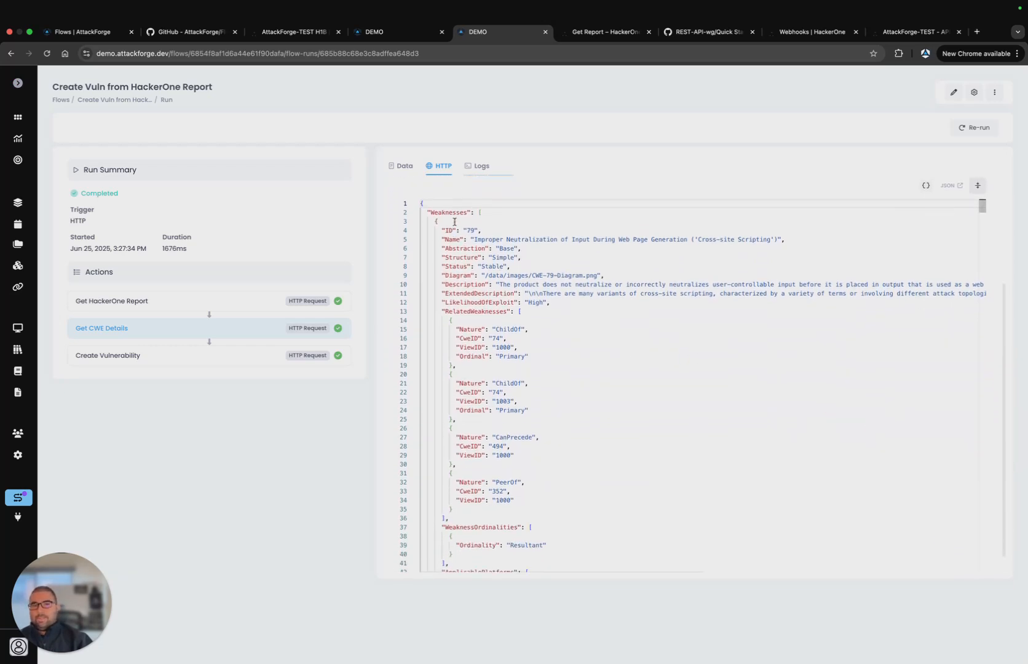
scroll(535, 313, "down", 1)
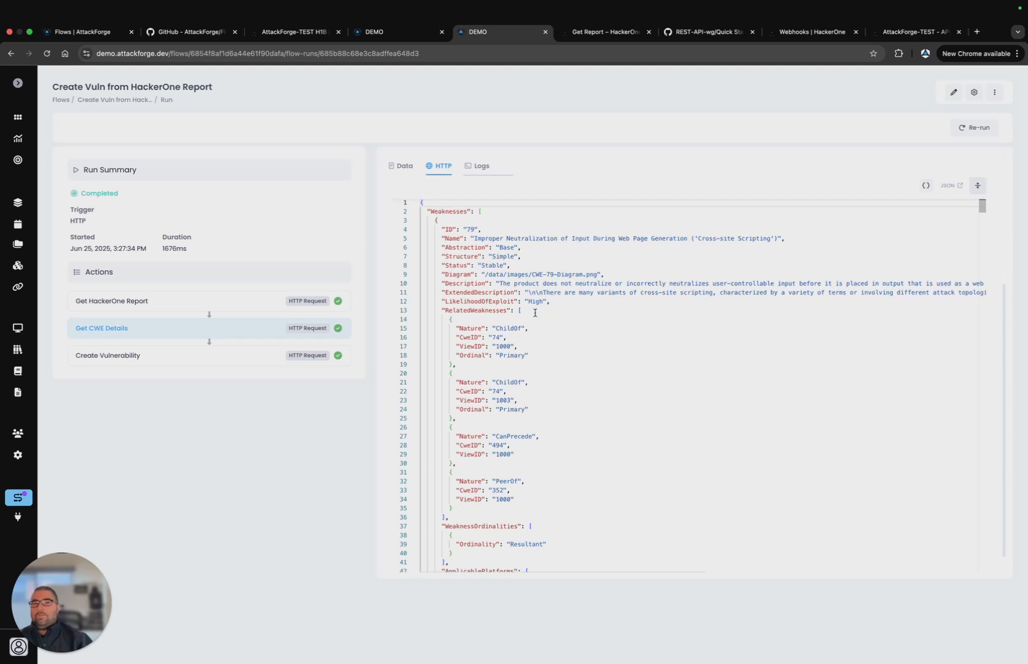
scroll(535, 313, "down", 10)
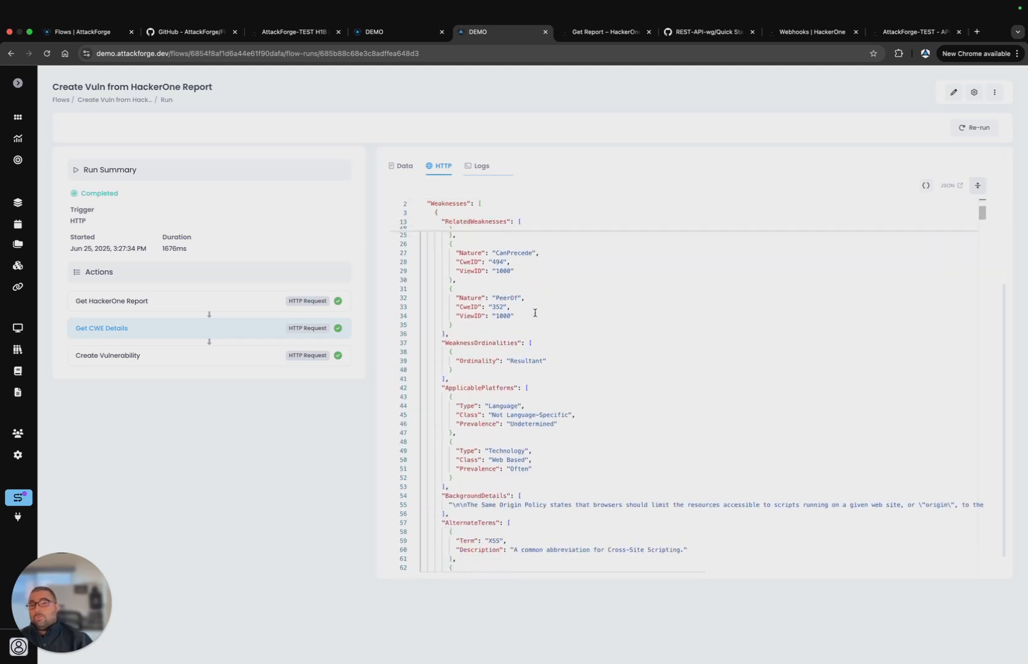
scroll(534, 314, "down", 10)
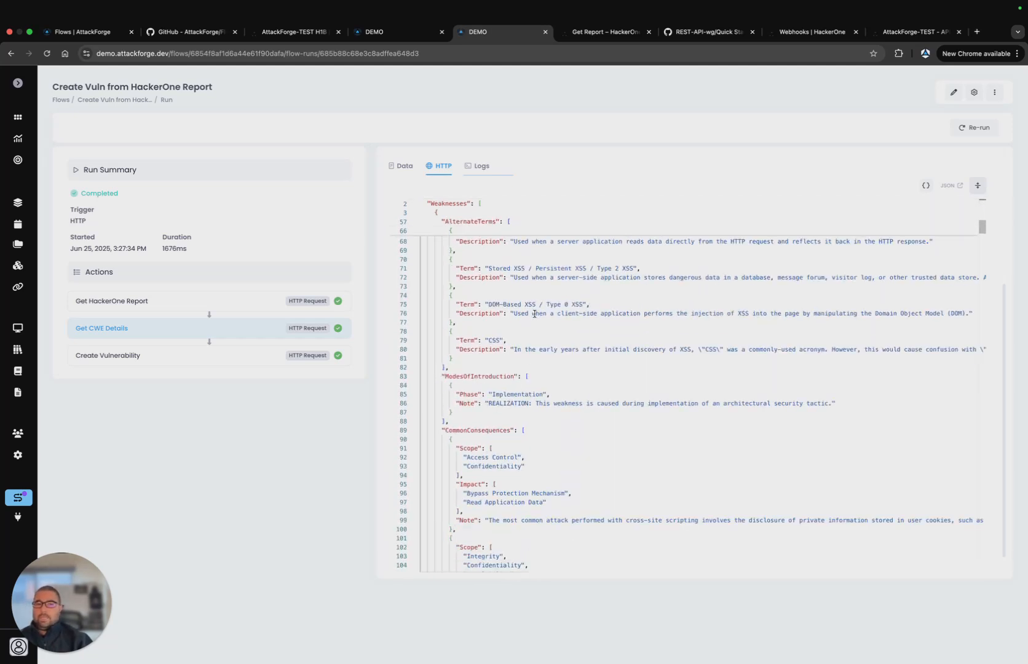
scroll(535, 314, "down", 8)
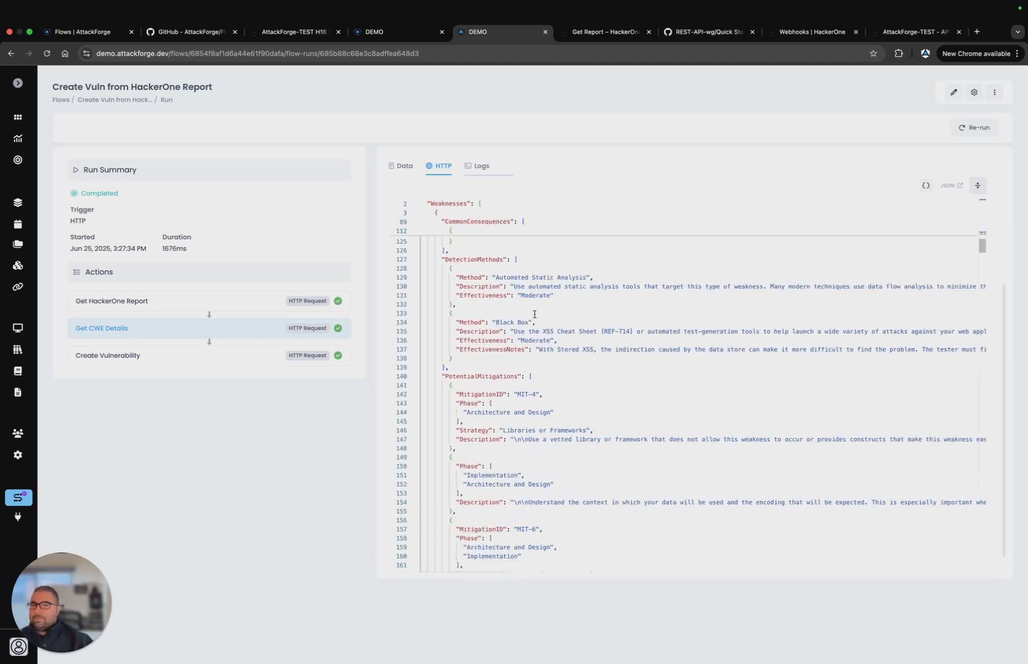
scroll(534, 315, "down", 10)
scroll(534, 314, "down", 15)
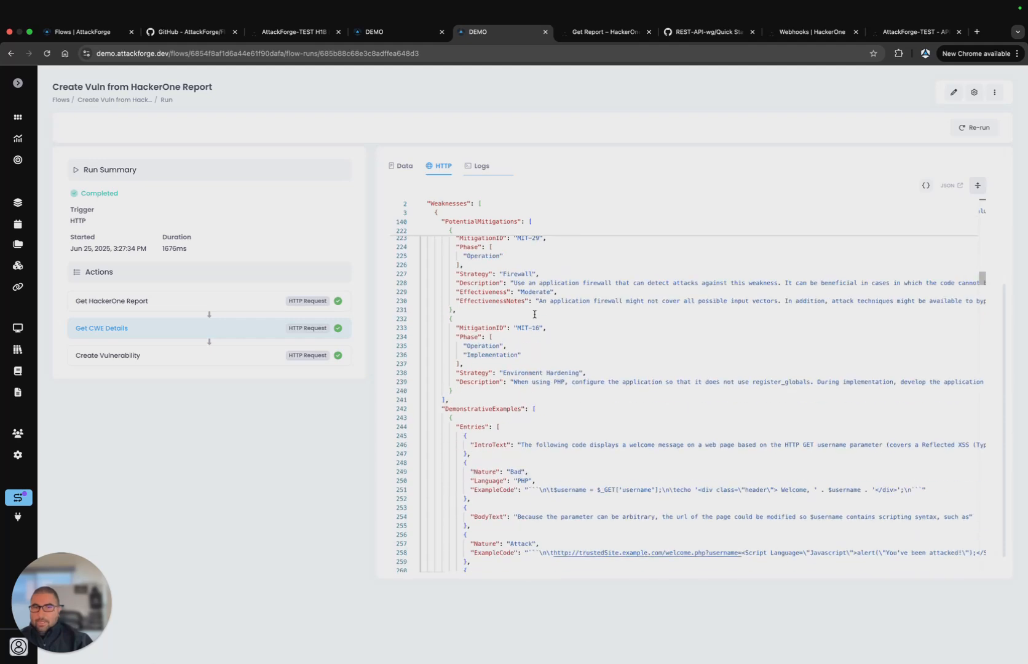
scroll(543, 369, "down", 20)
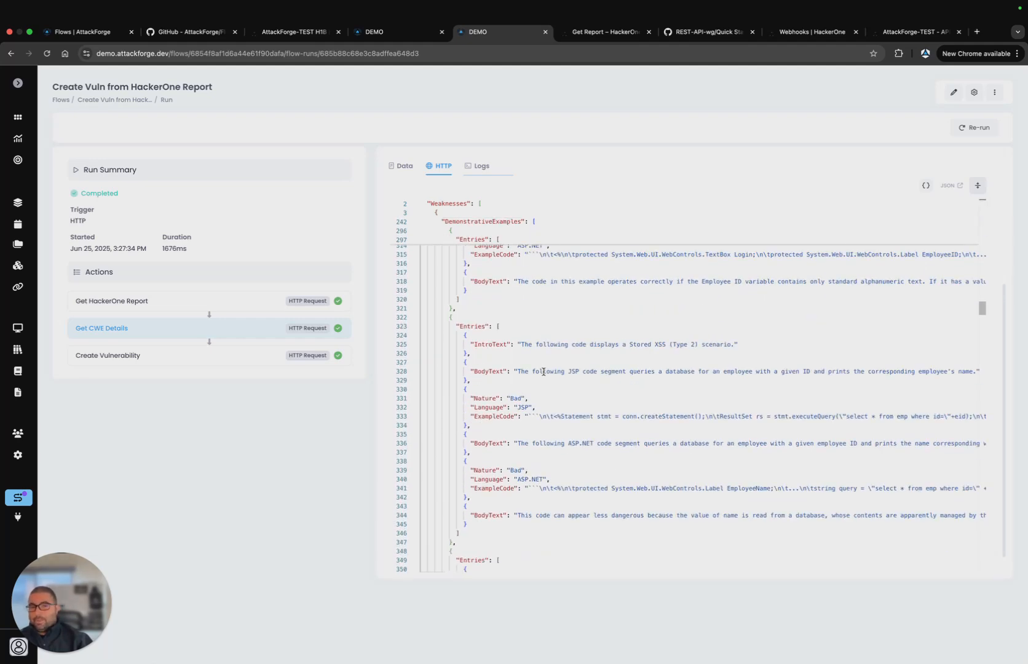
scroll(542, 374, "down", 15)
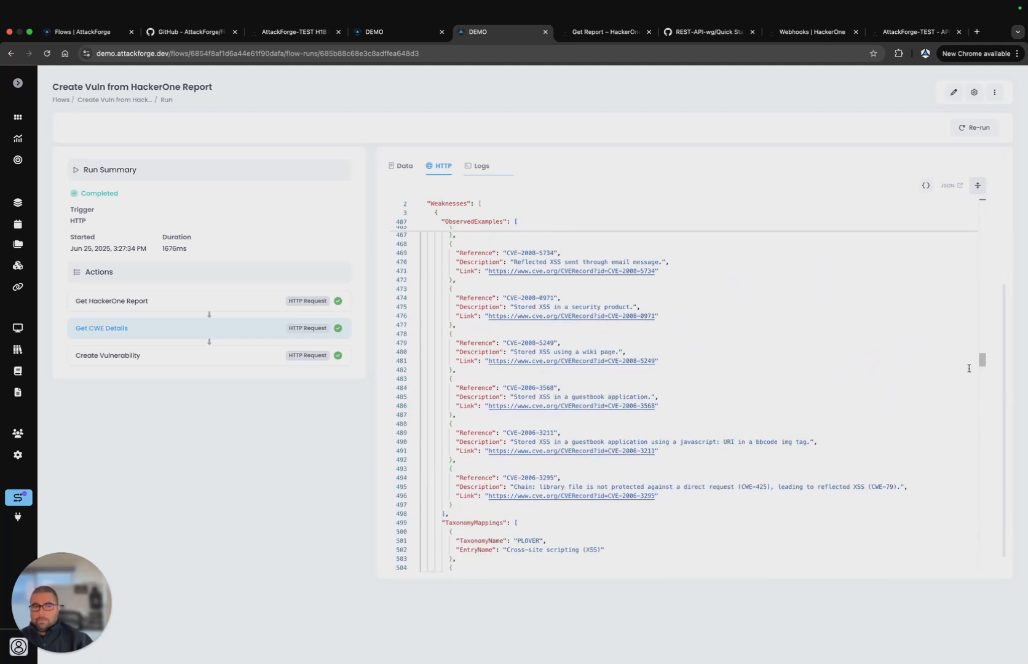
left_click_drag(981, 360, 974, 202)
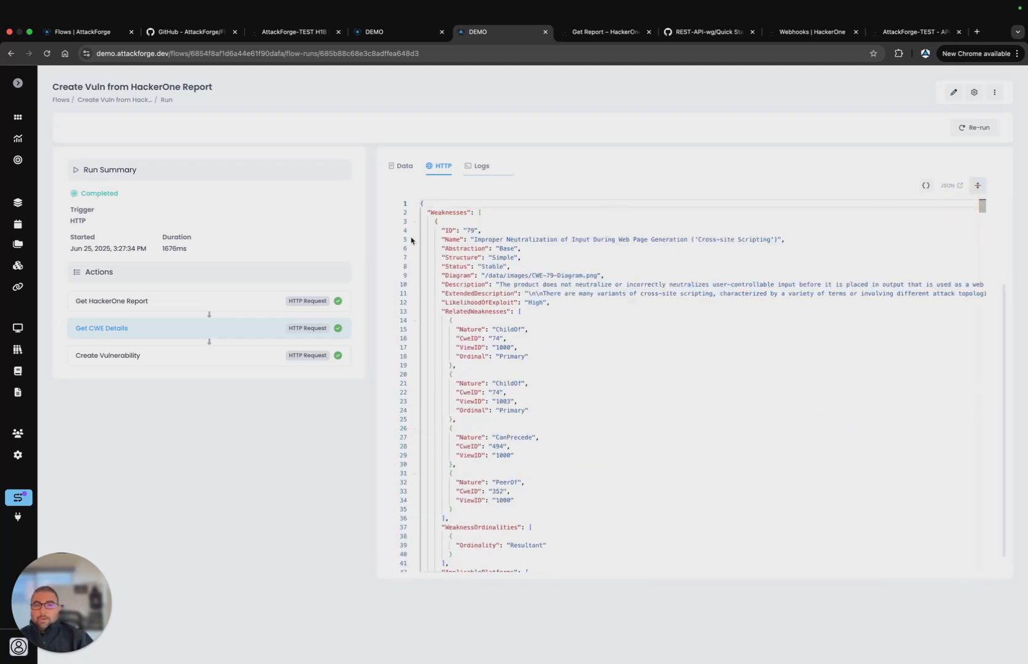
- Open the data of the Create Vulnerability action and view its output and the start of its input
left_click(408, 167)
left_click(234, 360)
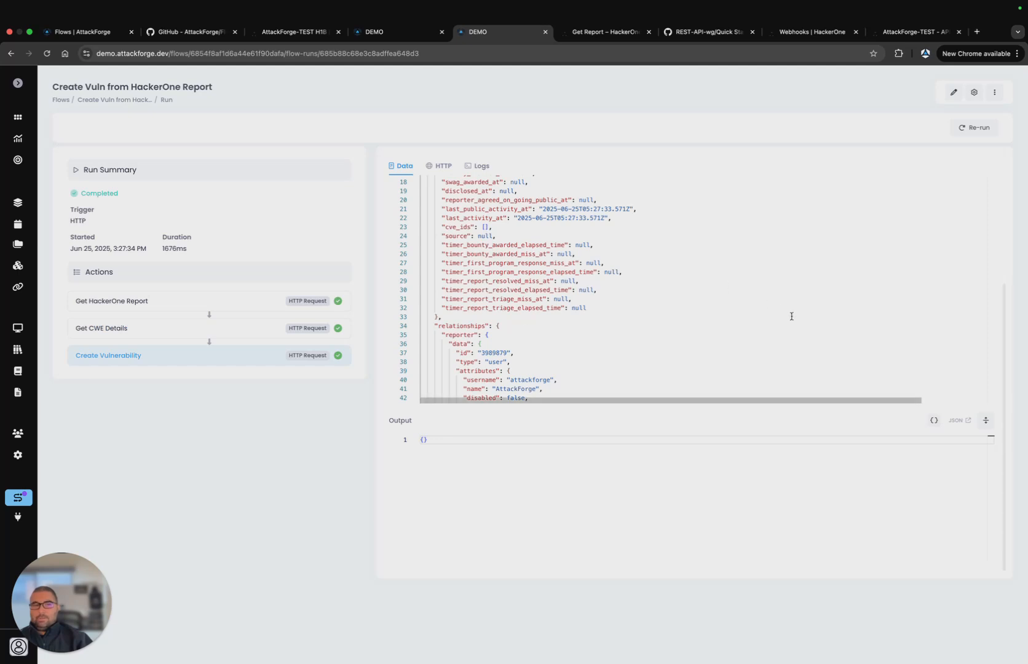
left_click_drag(1003, 306, 1010, 168)
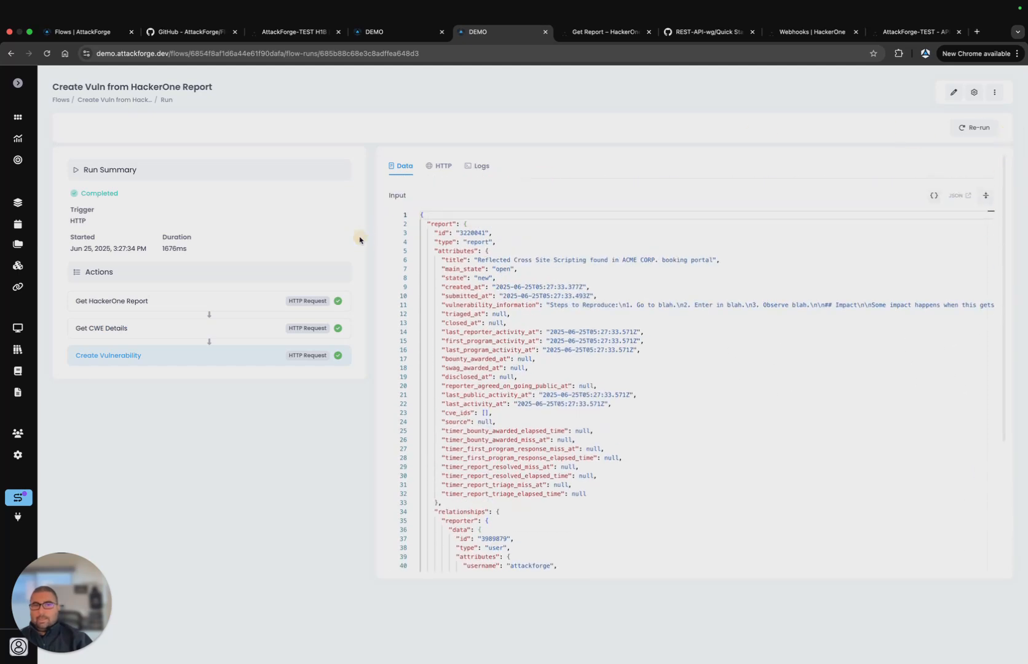
- Examine the HTTP request and response bodies of the Create Vulnerability action, expanding the request body to its custom fields
left_click(428, 169)
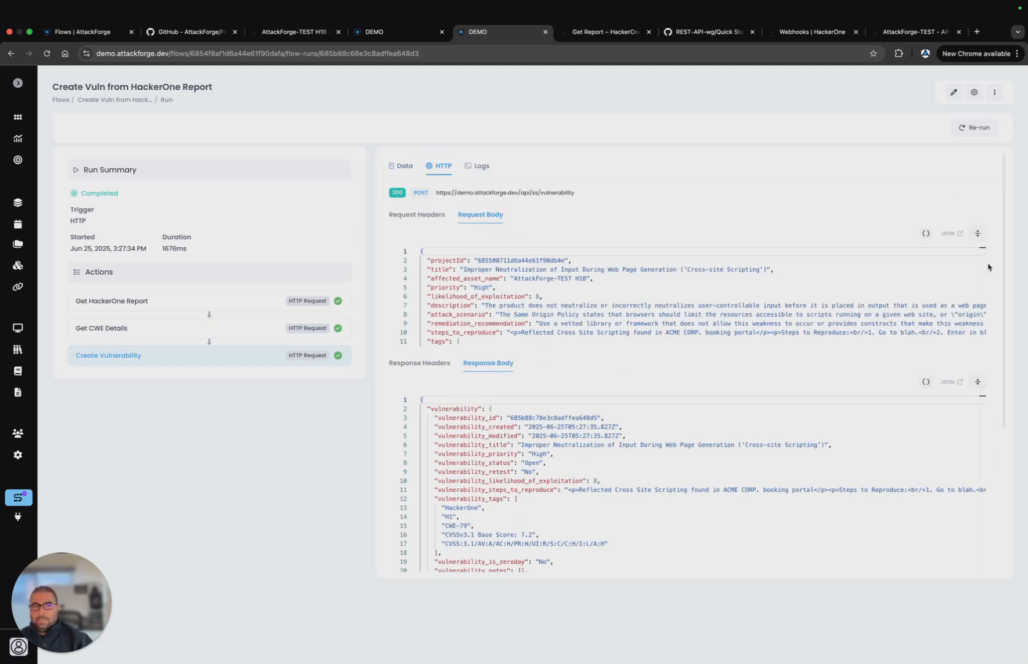
scroll(989, 259, "down", 2)
scroll(990, 244, "up", 2)
left_click(979, 232)
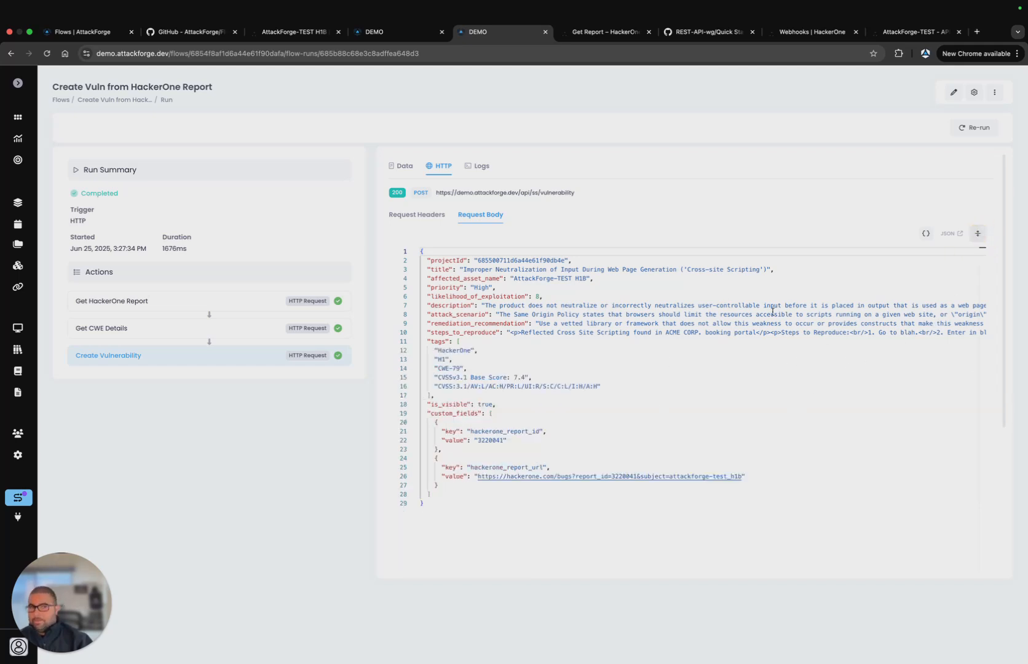
left_click(979, 234)
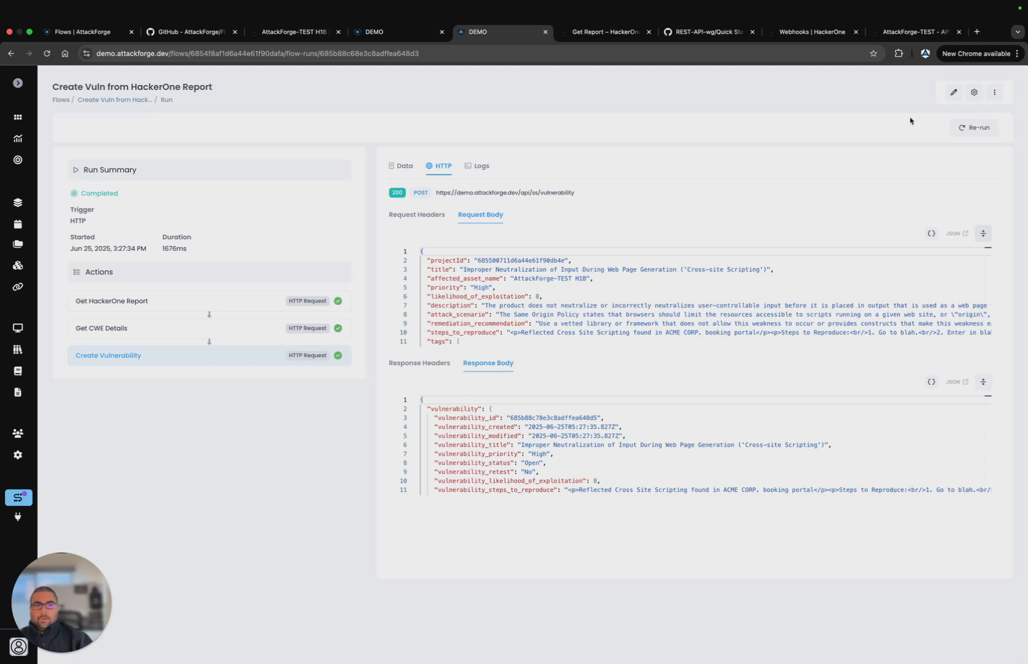
- Open the flow for editing and review the trigger's type options, HTTP method options and trigger URL
left_click(951, 95)
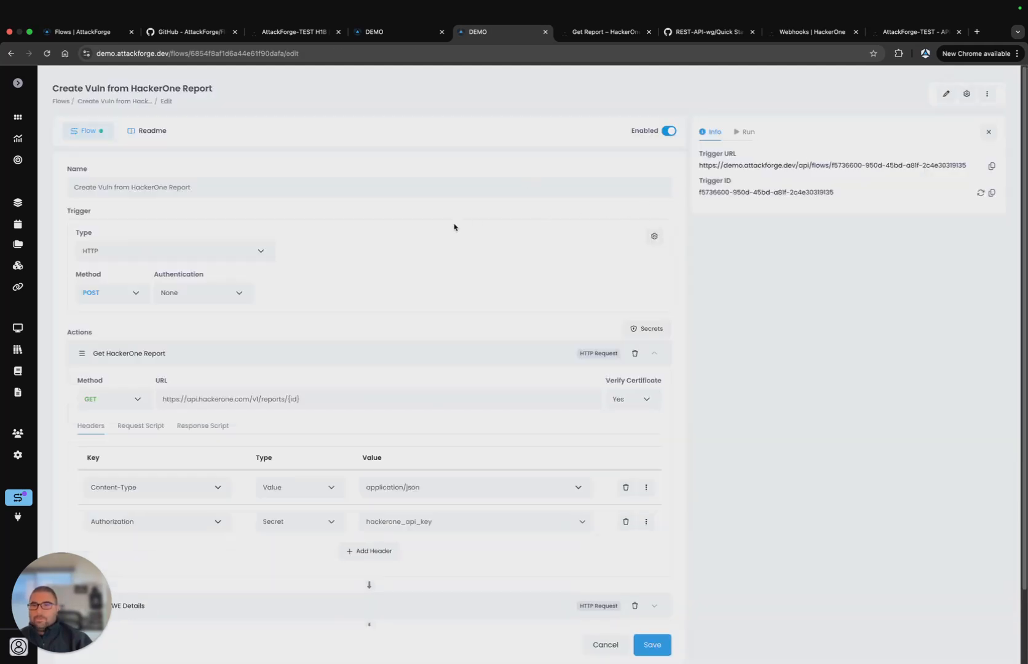
left_click(264, 252)
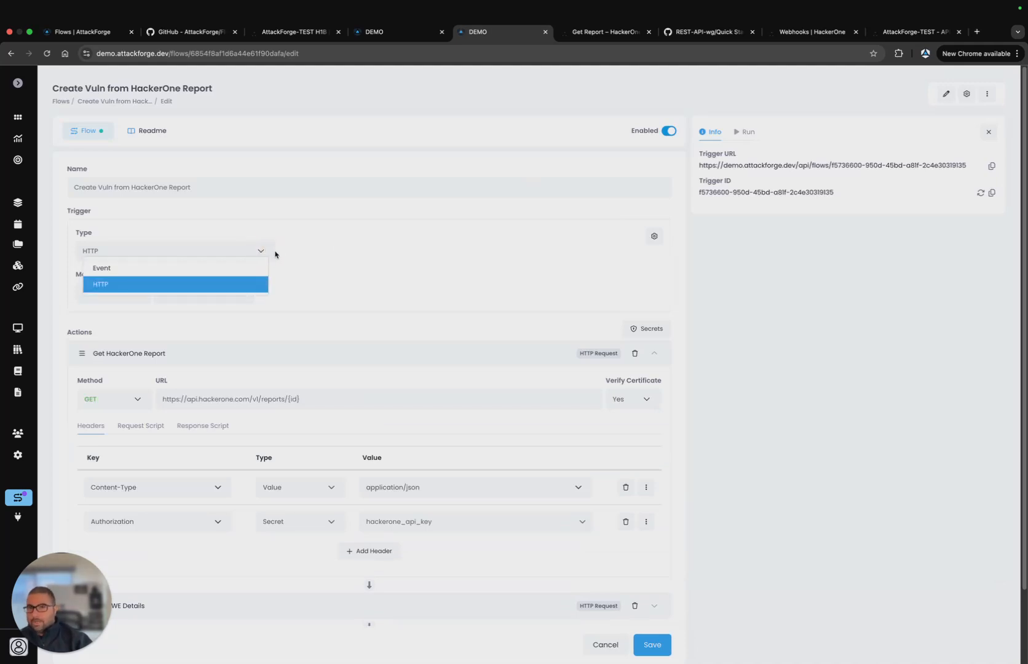
left_click(291, 250)
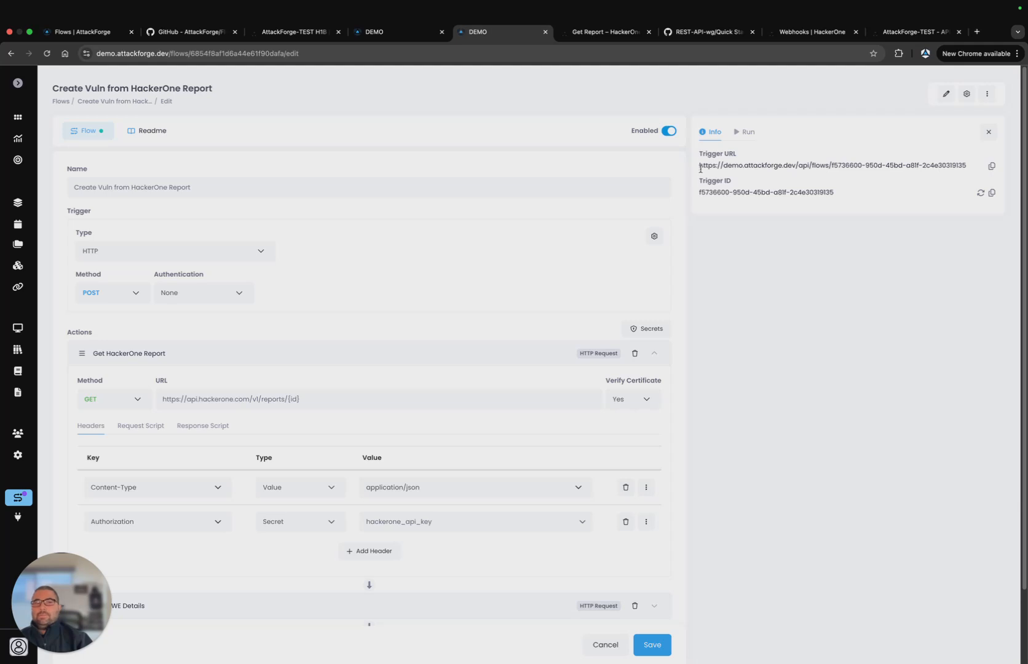
left_click(136, 294)
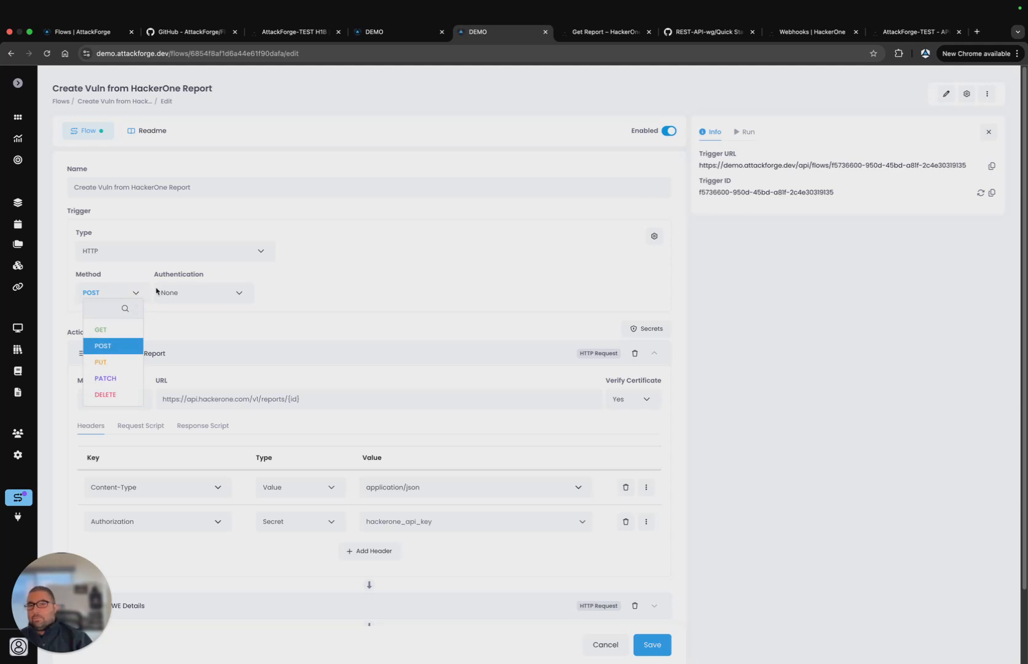
left_click(353, 264)
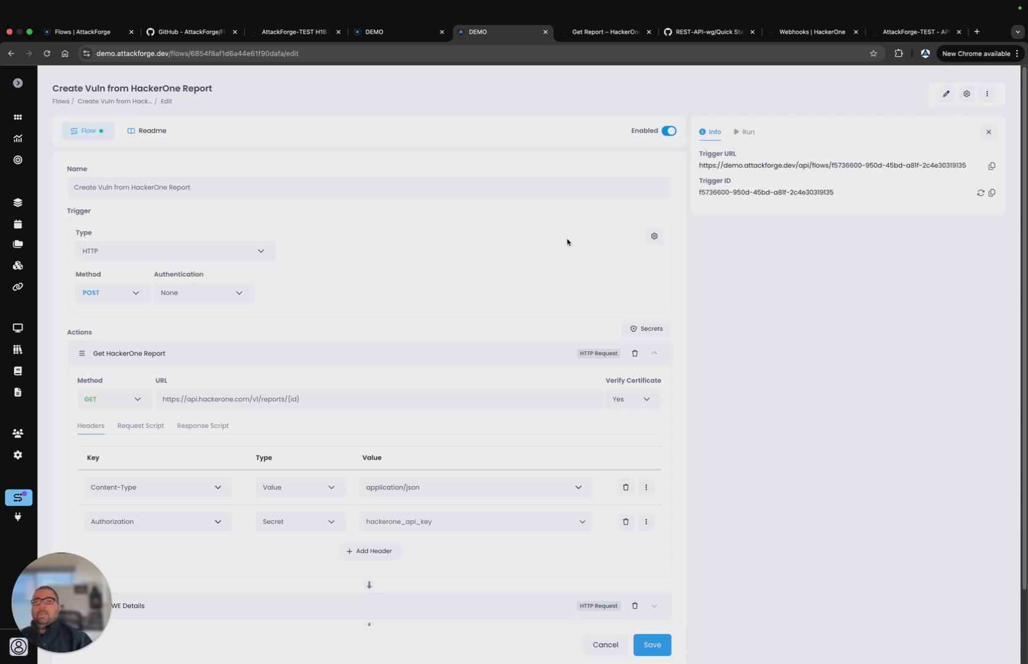
left_click_drag(699, 166, 861, 181)
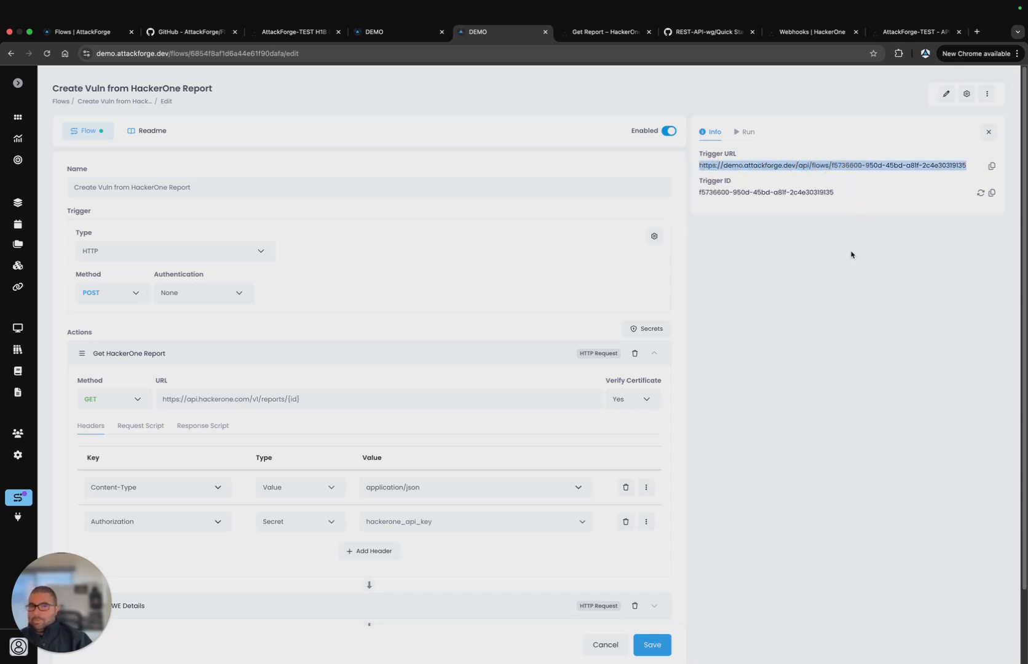
left_click(847, 256)
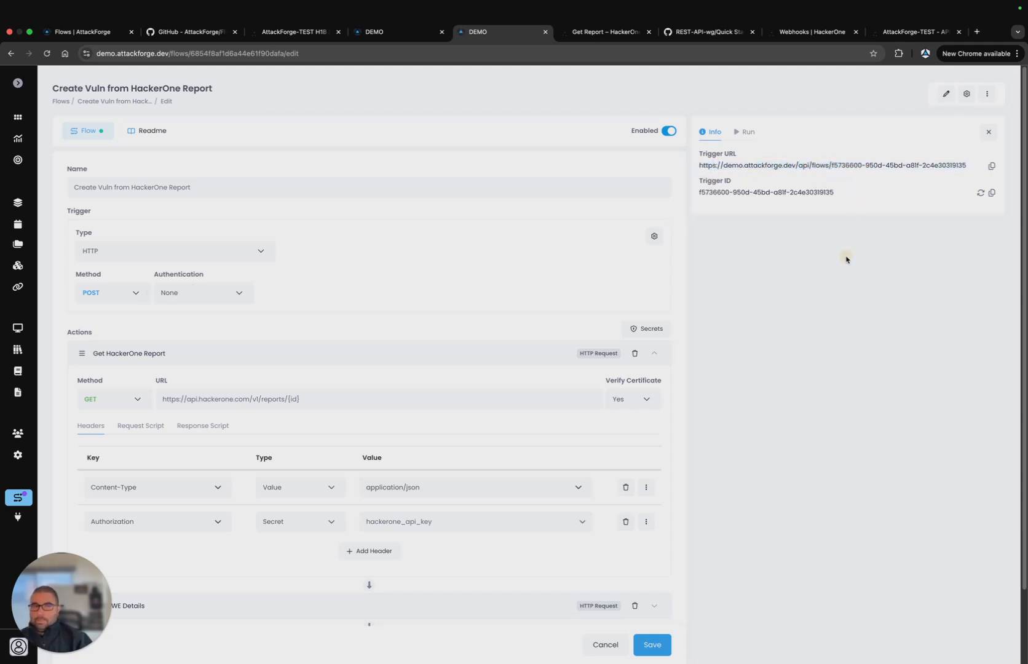
- Try User API Key authentication on the HTTP trigger, and return the authentication to None
left_click(232, 294)
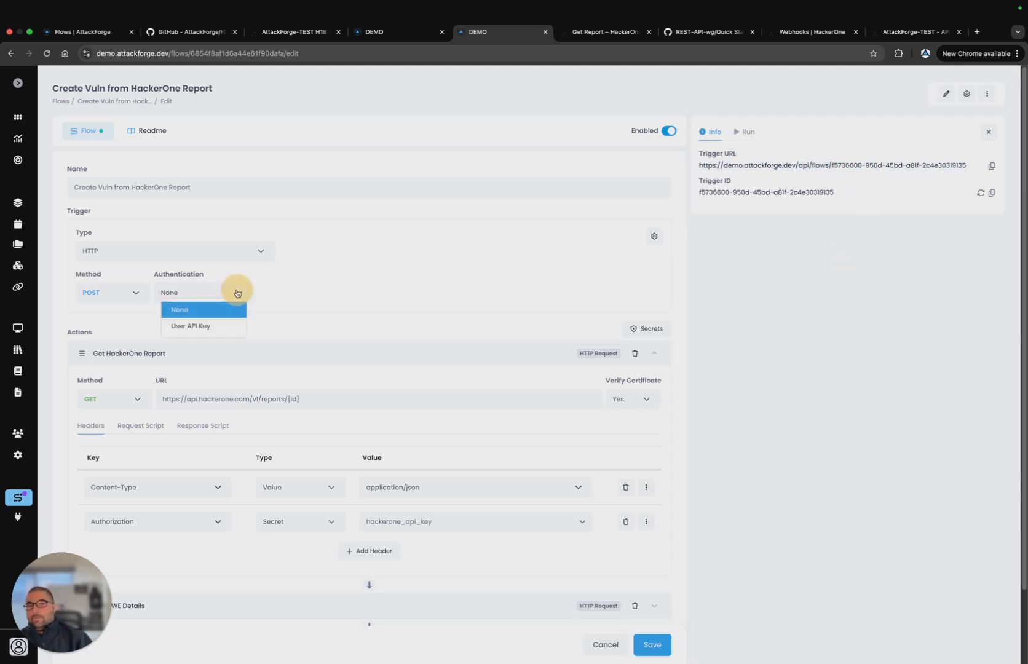
left_click(224, 326)
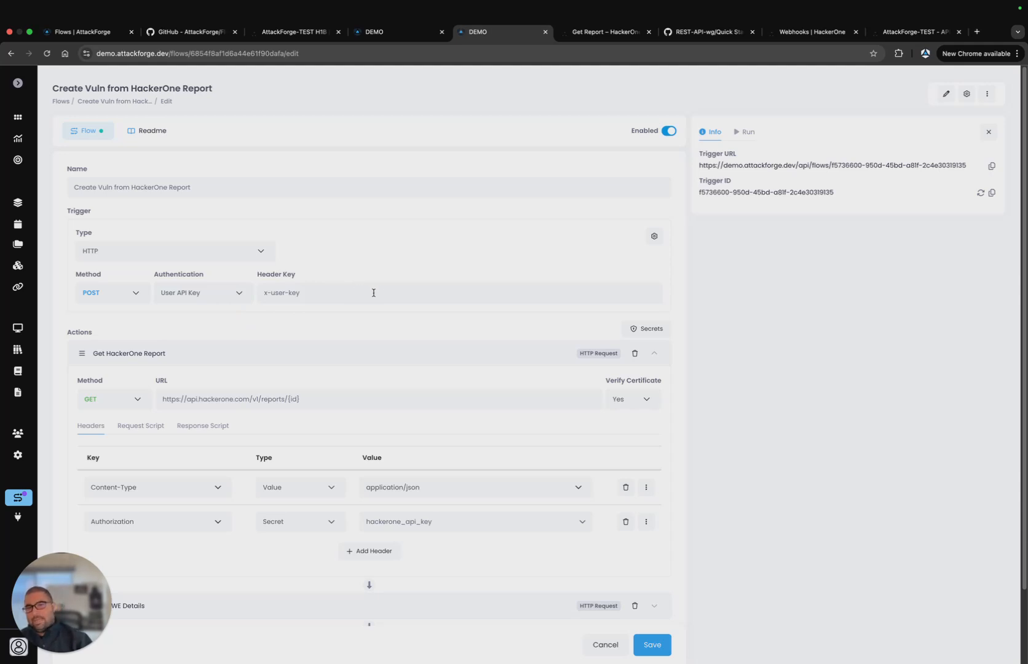
left_click(238, 295)
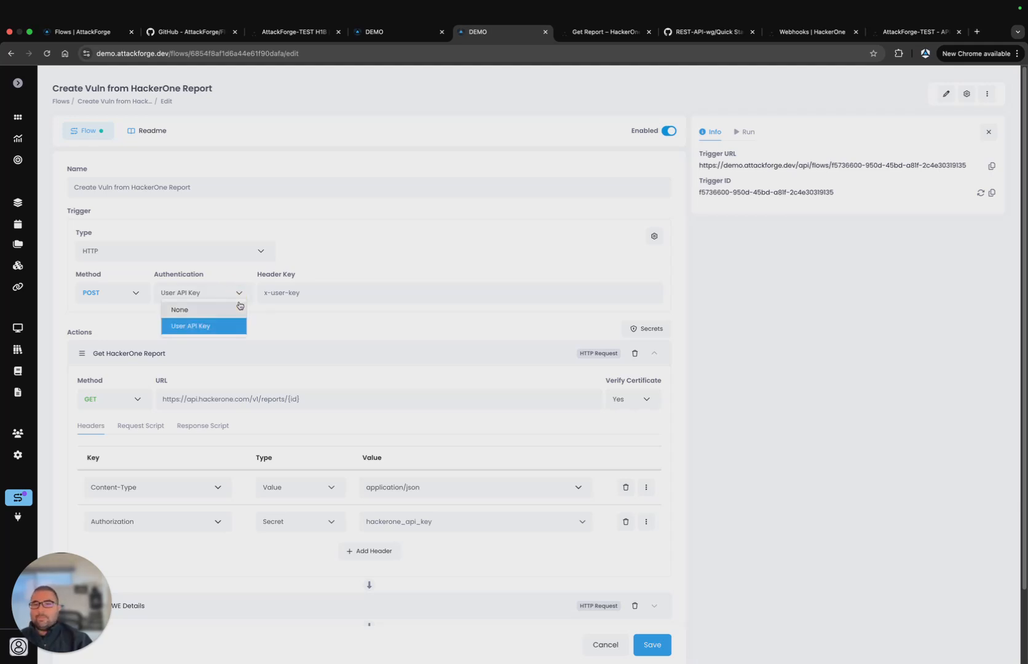
left_click(236, 311)
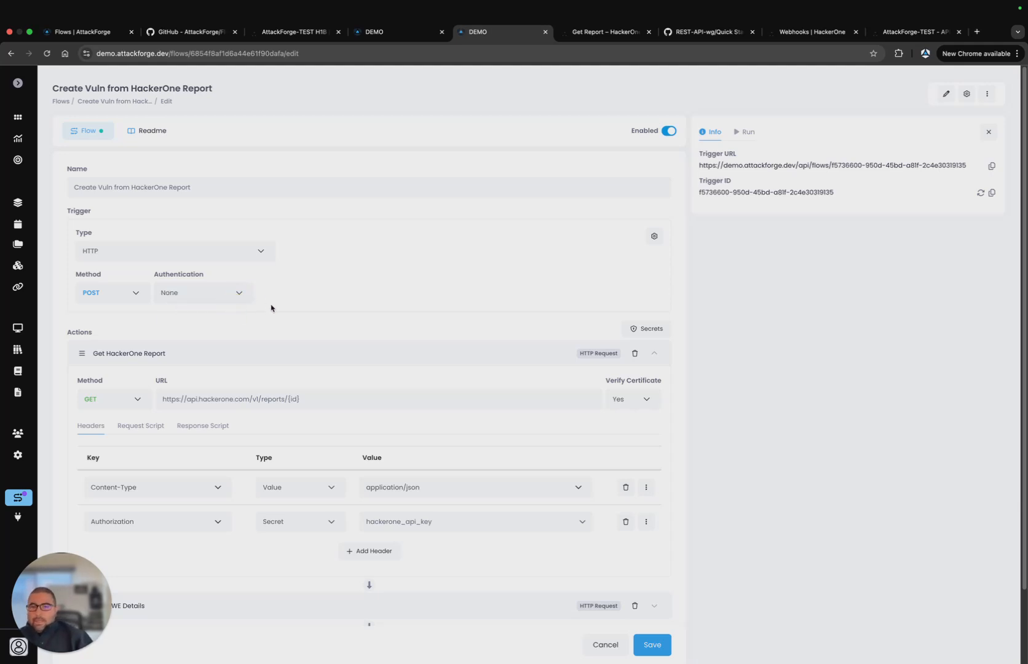
- Open the request script of the Get HackerOne Report action and examine its X-H1-Signature header and h1Secret variable in the HMAC validation
scroll(289, 320, "down", 3)
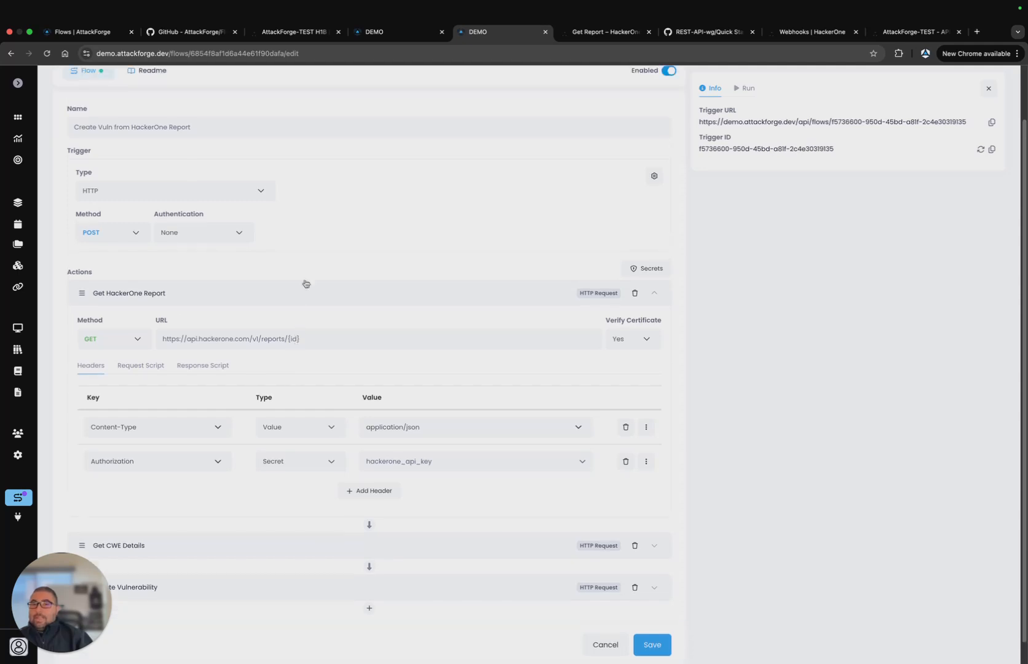
scroll(284, 368, "down", 1)
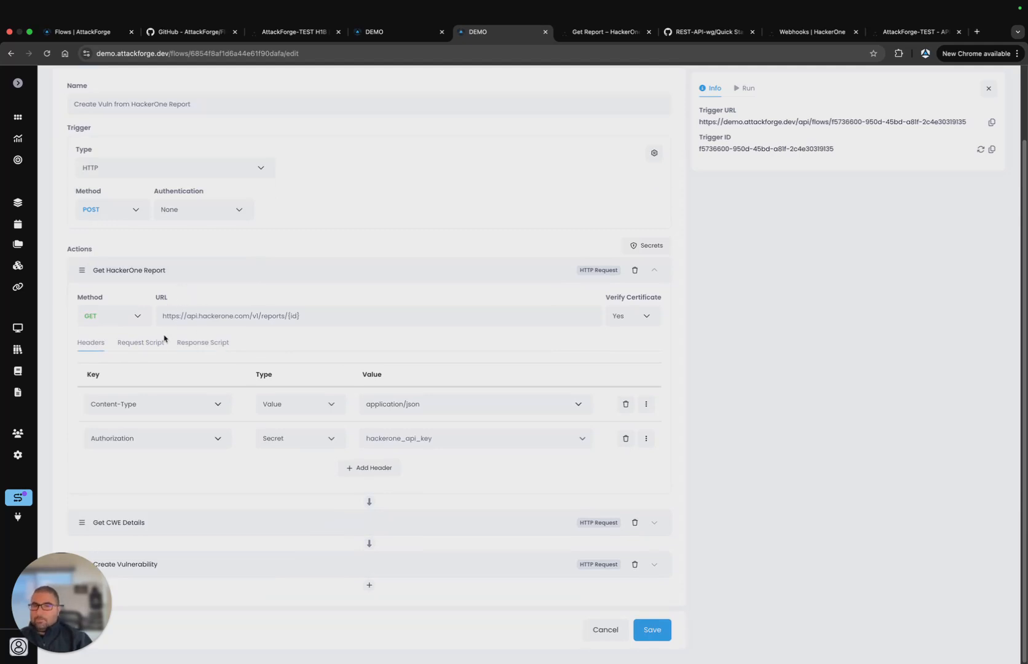
left_click(143, 343)
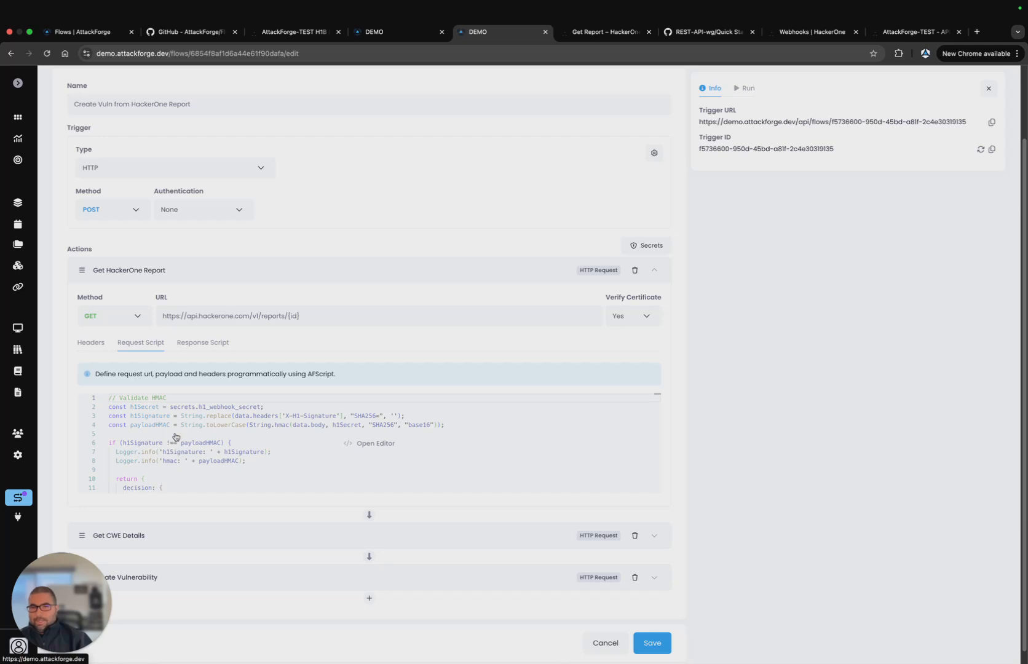
left_click(175, 437)
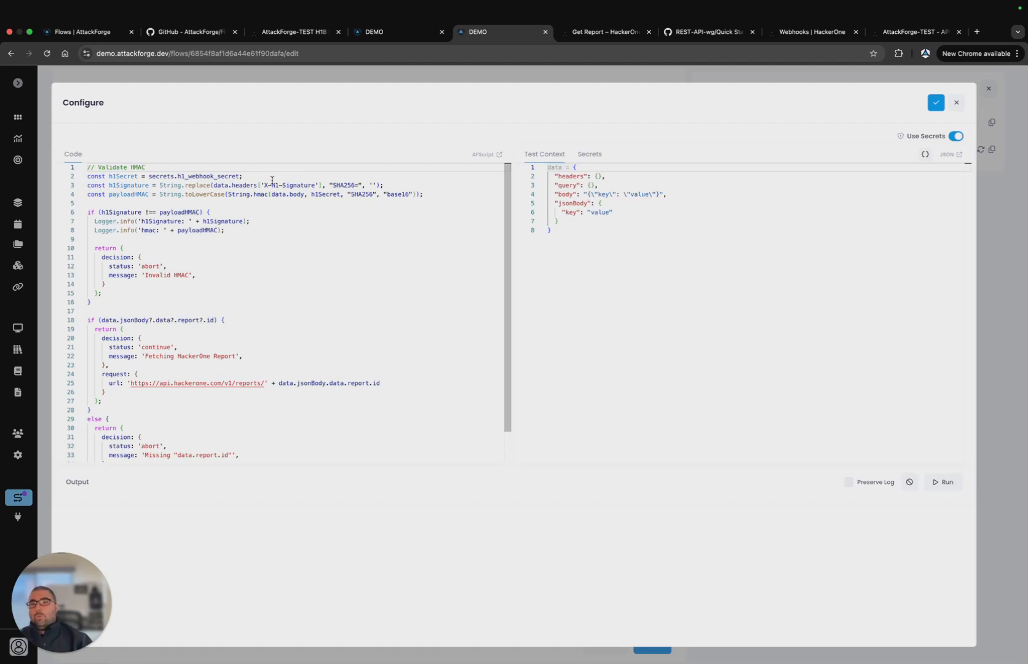
left_click_drag(265, 185, 316, 185)
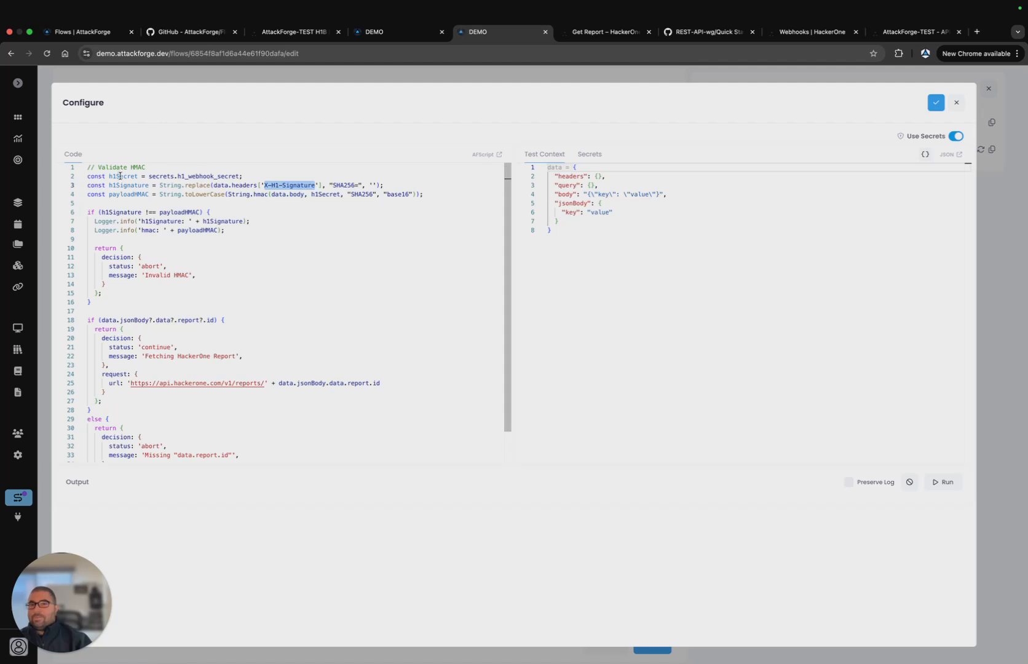
left_click_drag(109, 176, 138, 176)
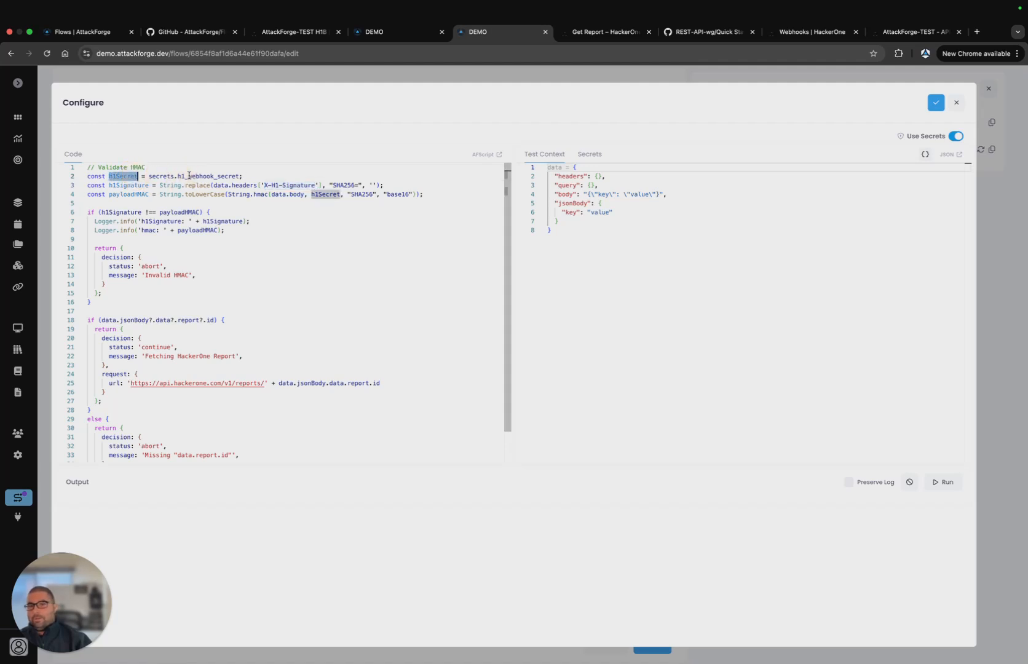
left_click(935, 103)
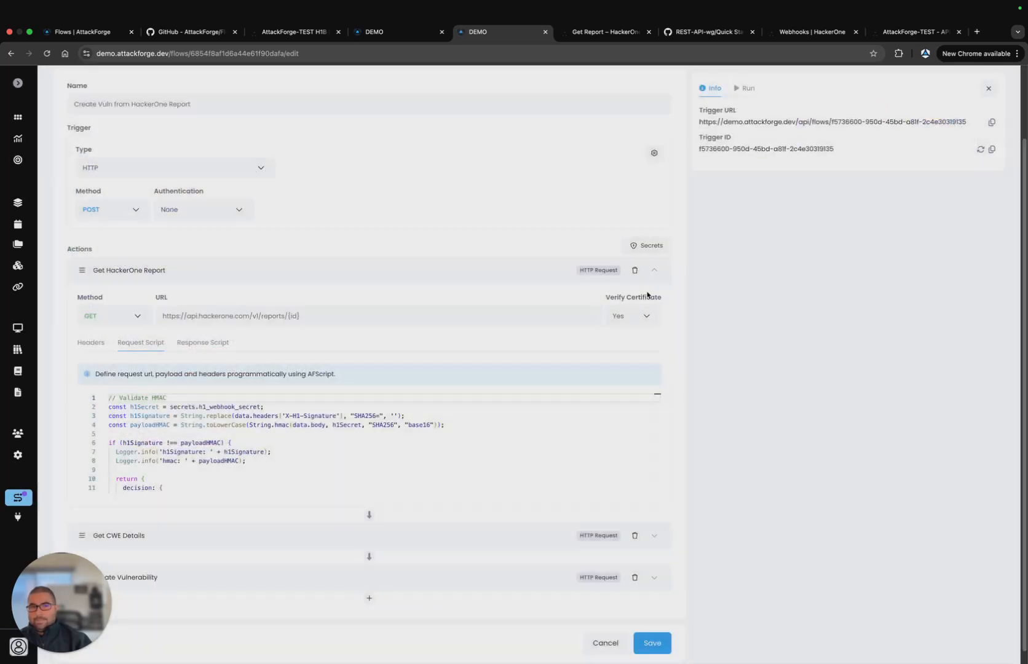
- Review the flow's secrets, including h1_webhook_secret, and find the corresponding Secret field on HackerOne's Manage webhook page
left_click(651, 246)
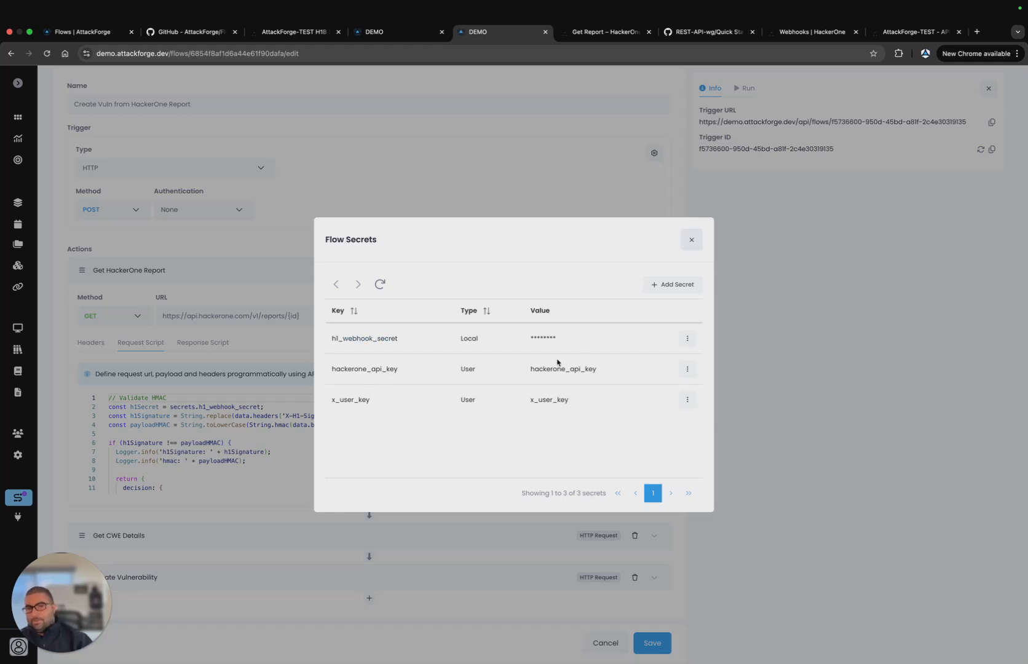
left_click(691, 241)
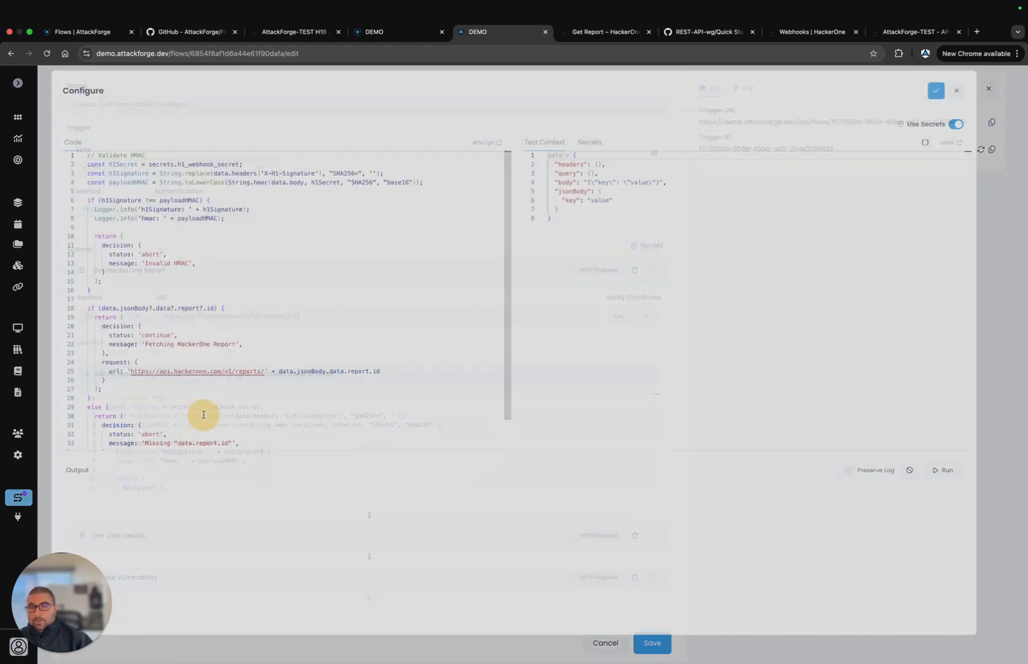
left_click(178, 420)
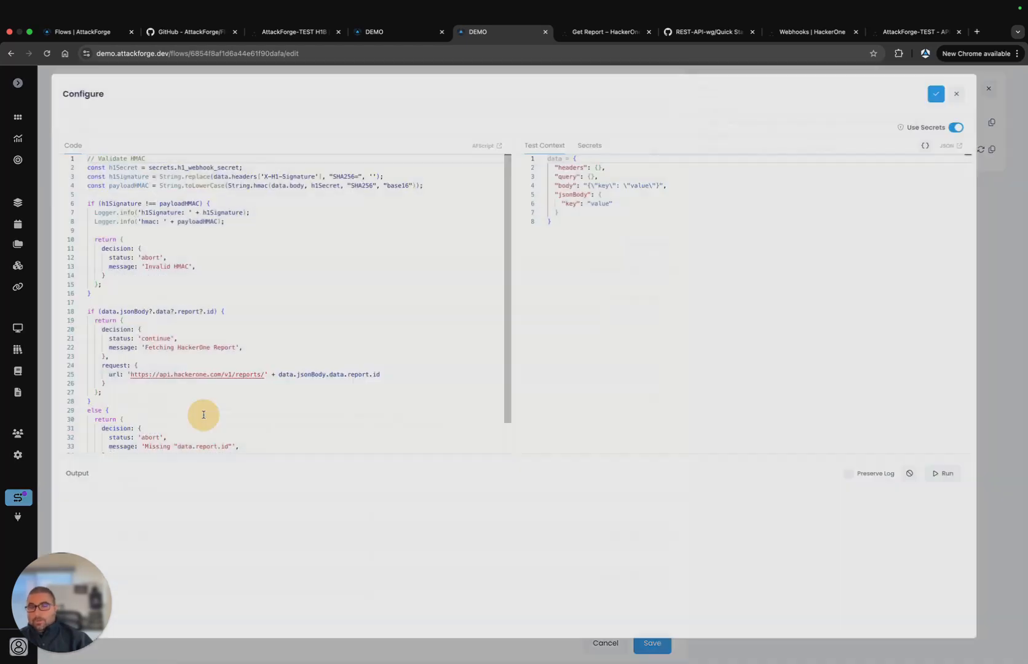
left_click(609, 34)
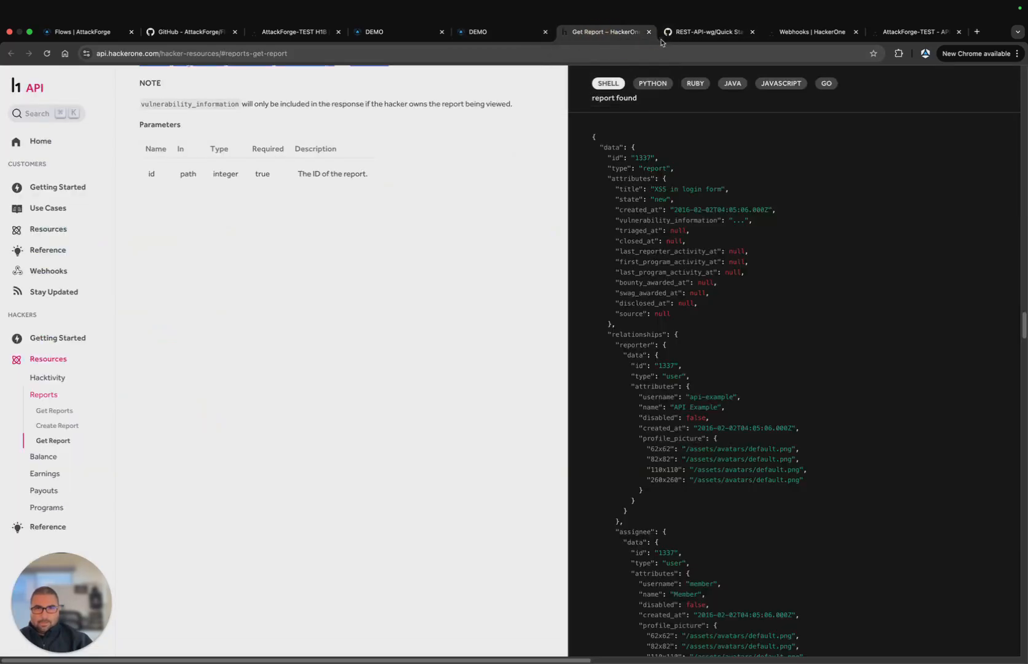
left_click(815, 32)
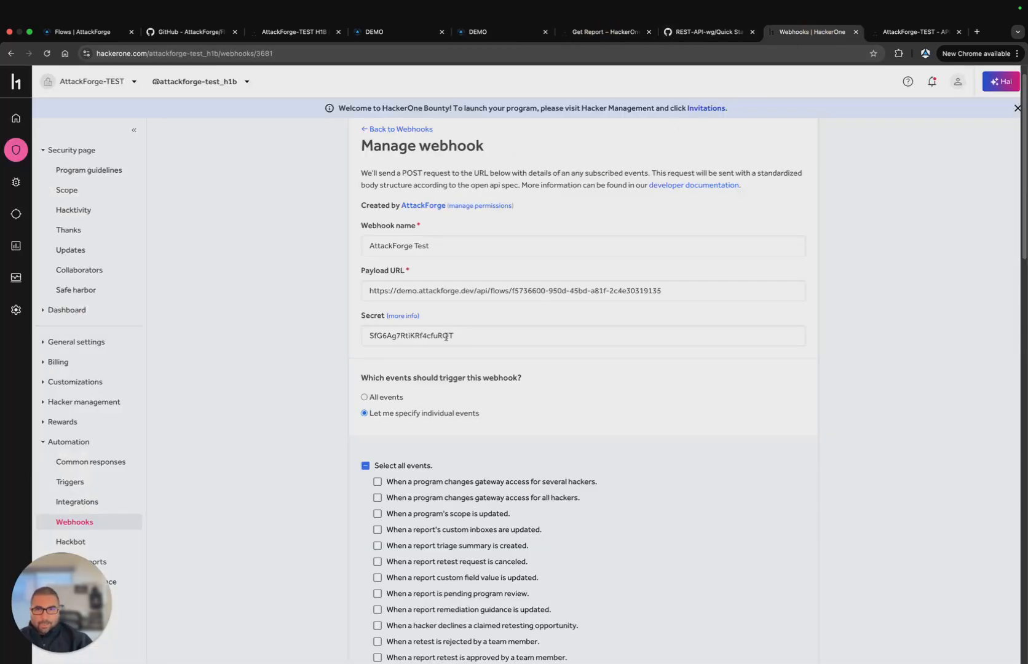
left_click_drag(464, 337, 372, 336)
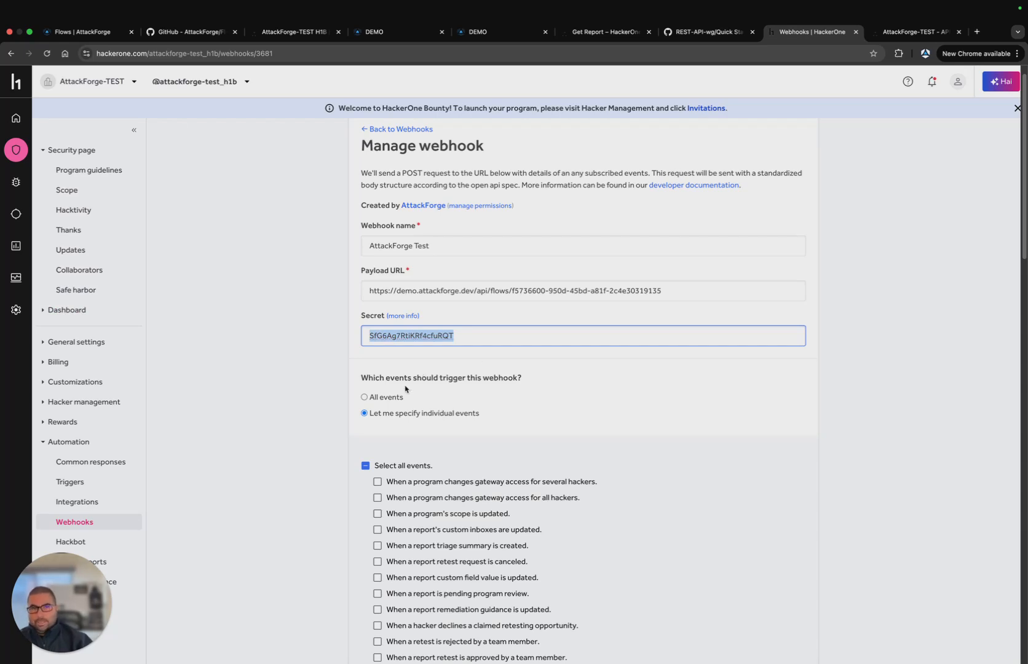
- Return to the AttackForge request script and examine the String.hmac call with its data.body, h1Secret, SHA256 and base16 arguments
left_click(495, 38)
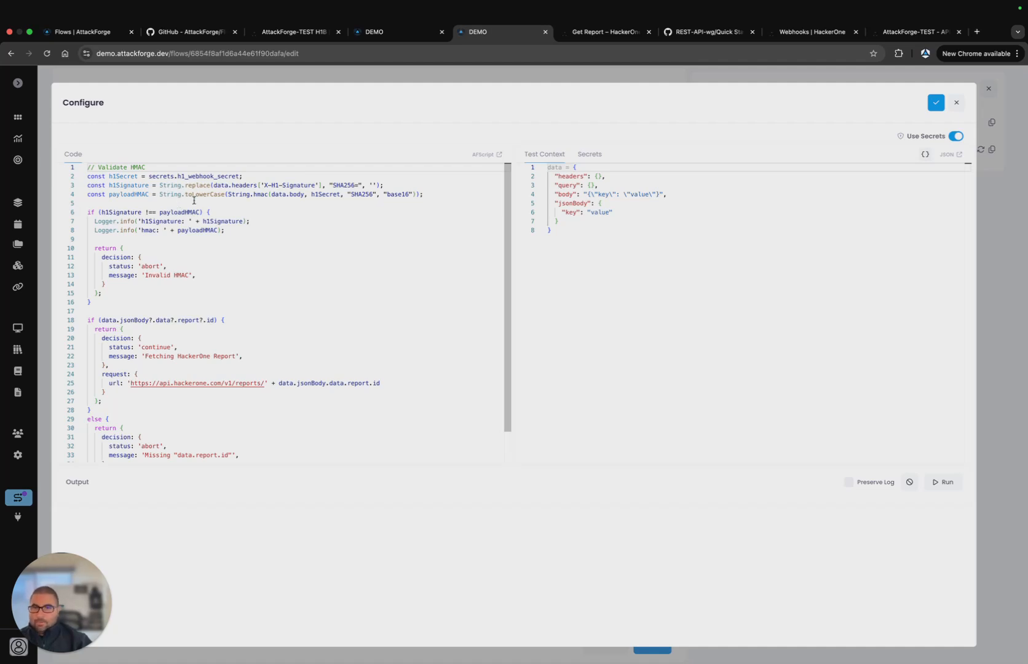
left_click_drag(228, 195, 268, 194)
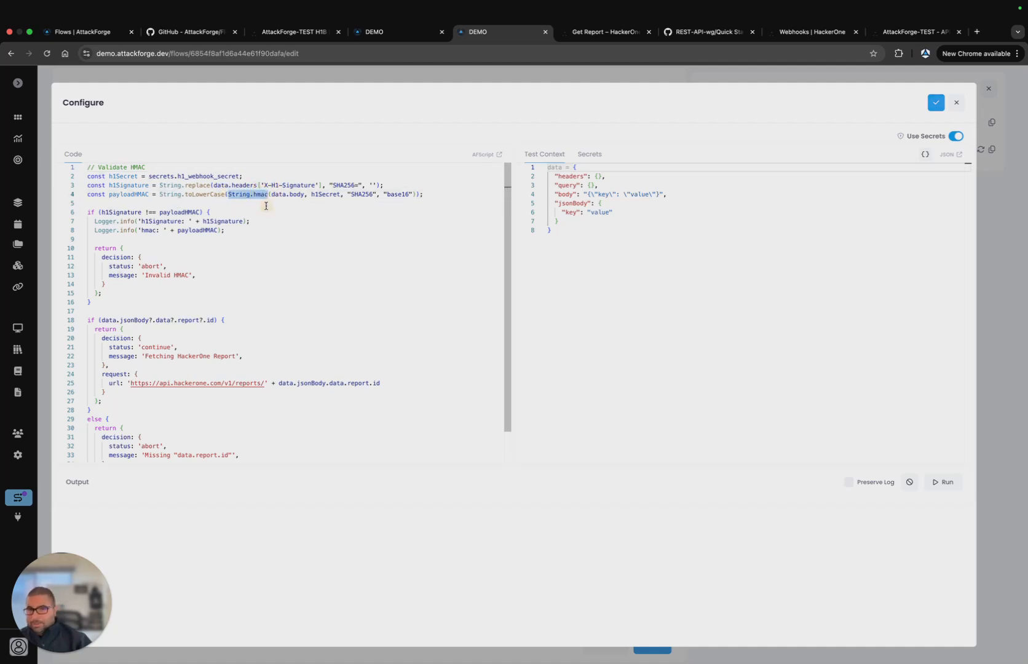
left_click_drag(273, 195, 305, 194)
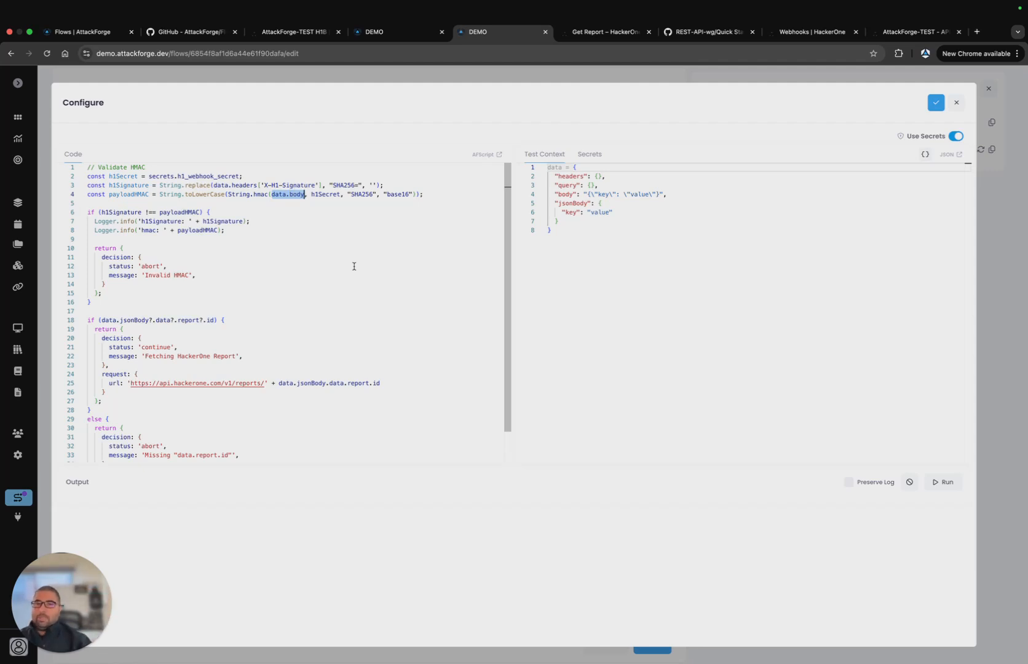
double_click(324, 194)
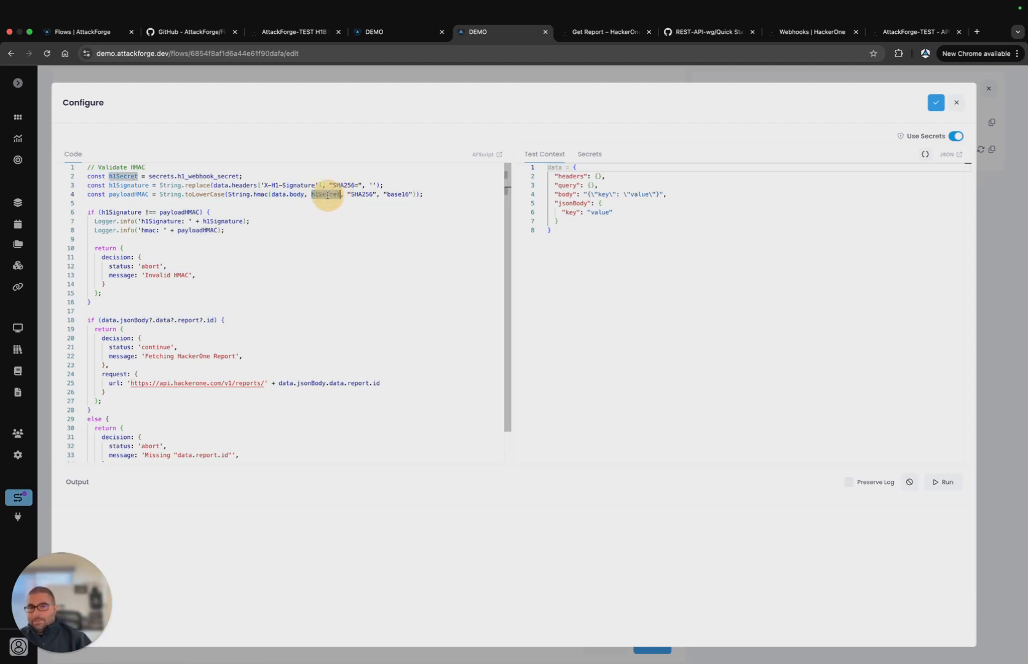
double_click(360, 194)
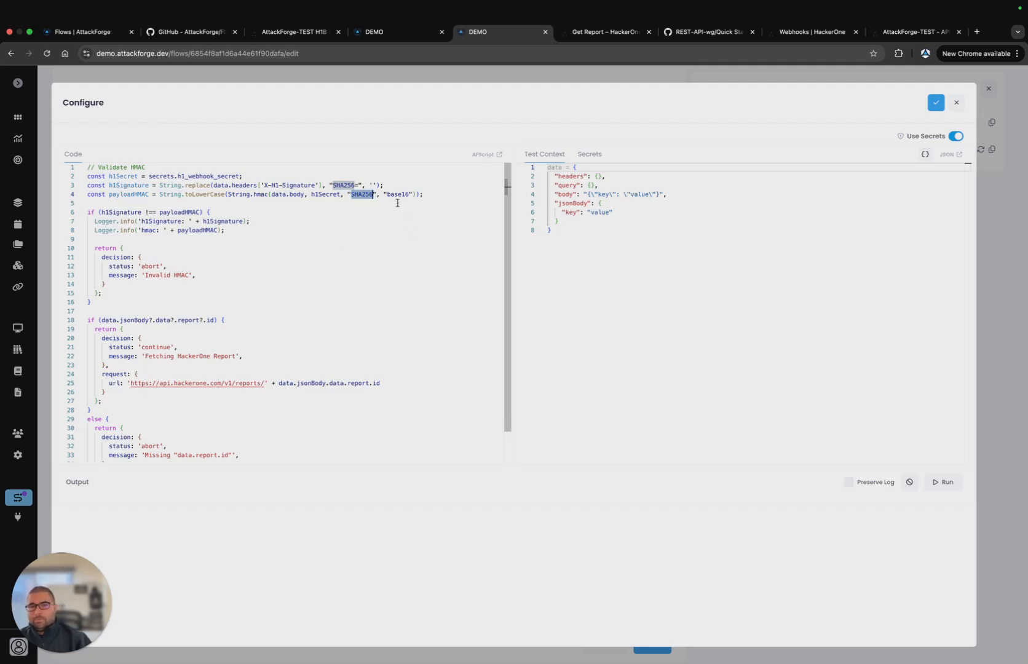
left_click_drag(388, 192, 410, 194)
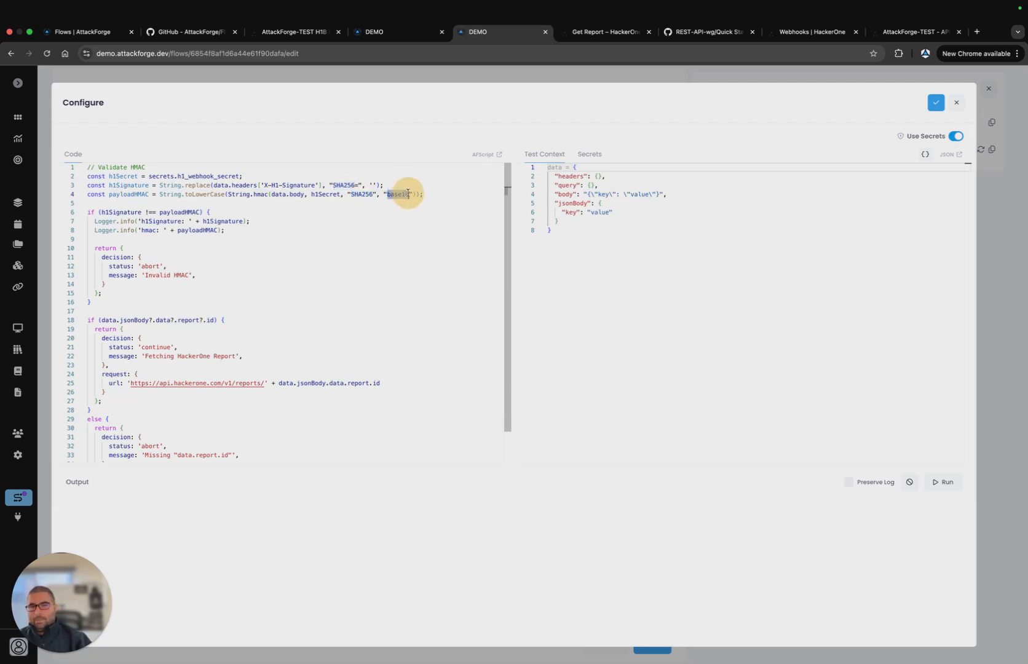
left_click(423, 239)
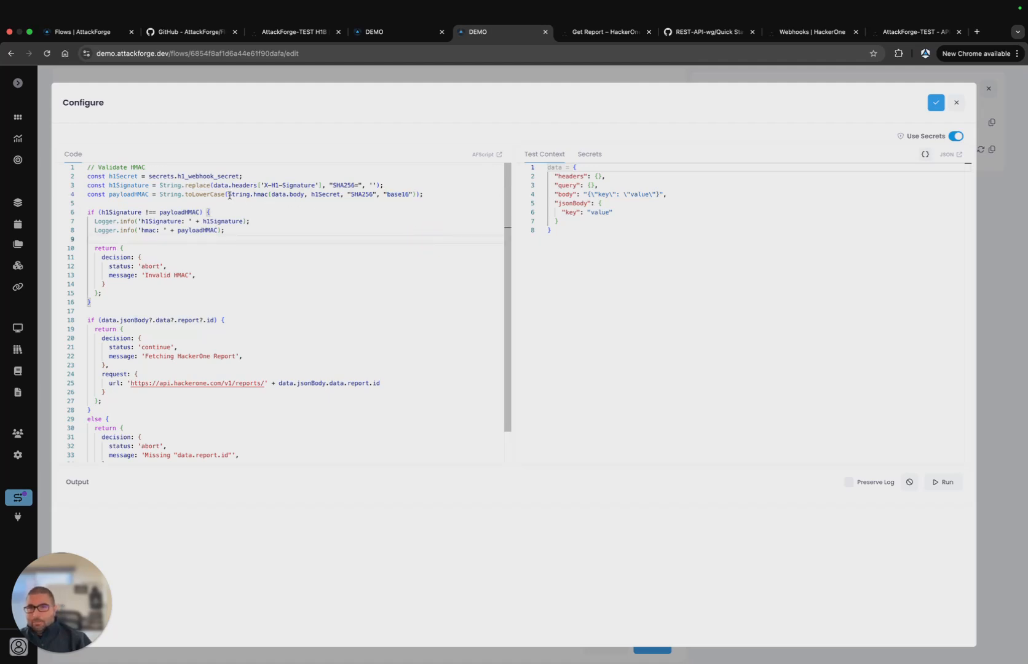
left_click_drag(228, 194, 413, 194)
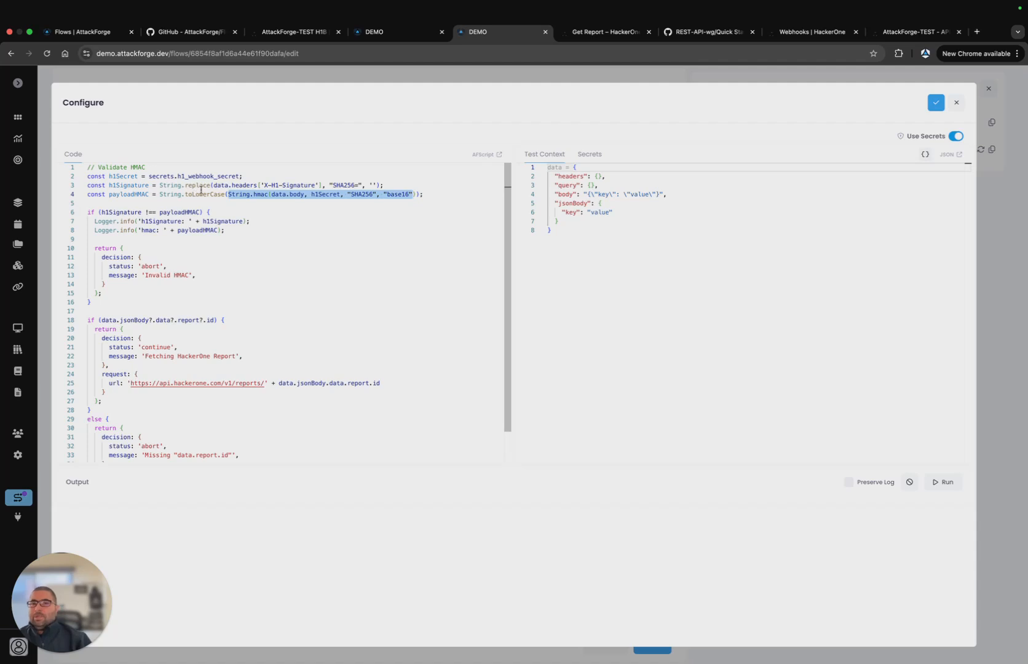
- Examine the request script's toLowerCase call, the comparison of h1Signature with payloadHMAC, and the abort decision with the 'Invalid HMAC' message
left_click(192, 194)
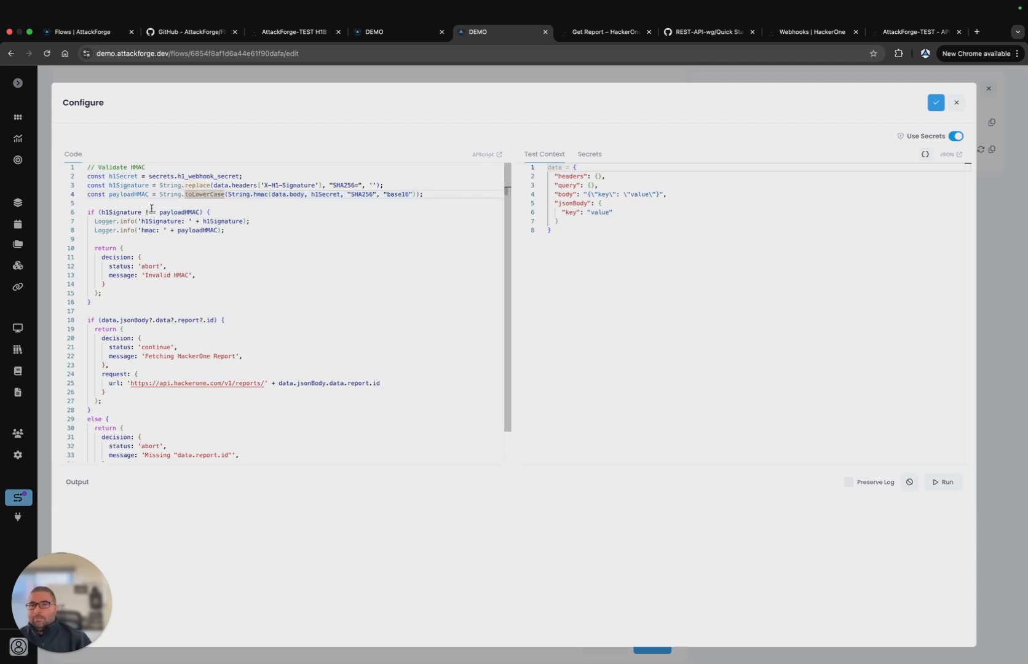
left_click_drag(101, 211, 140, 212)
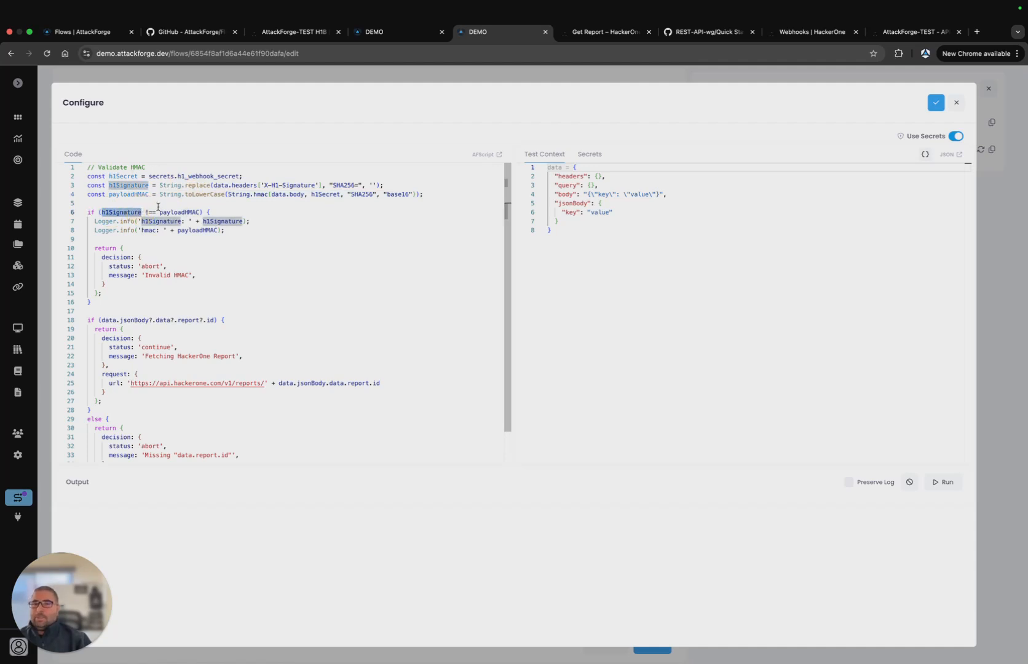
left_click_drag(159, 212, 199, 210)
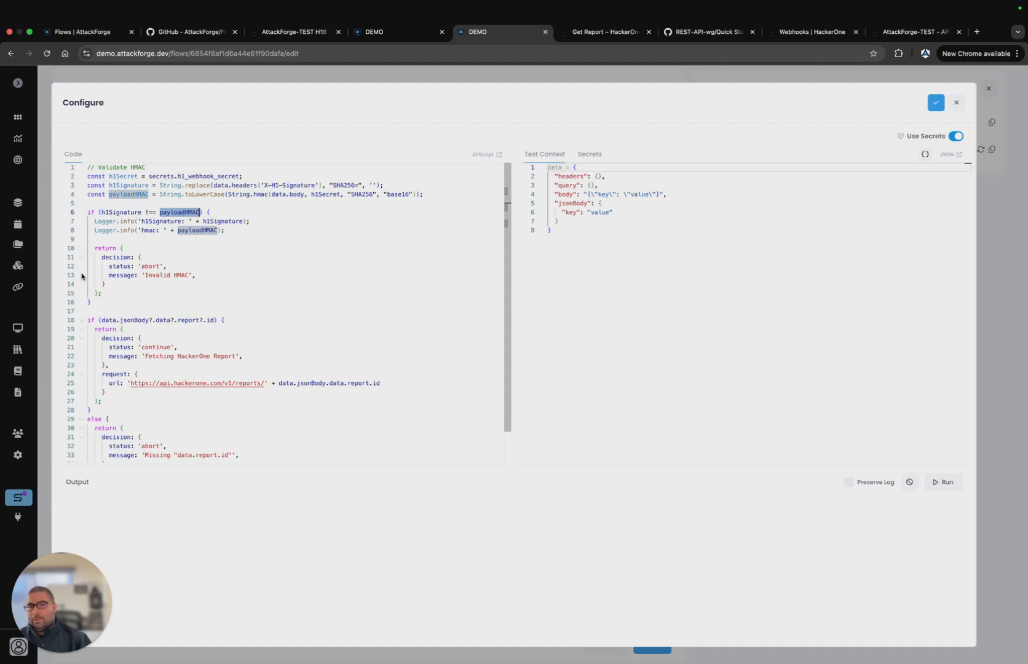
left_click_drag(145, 275, 192, 273)
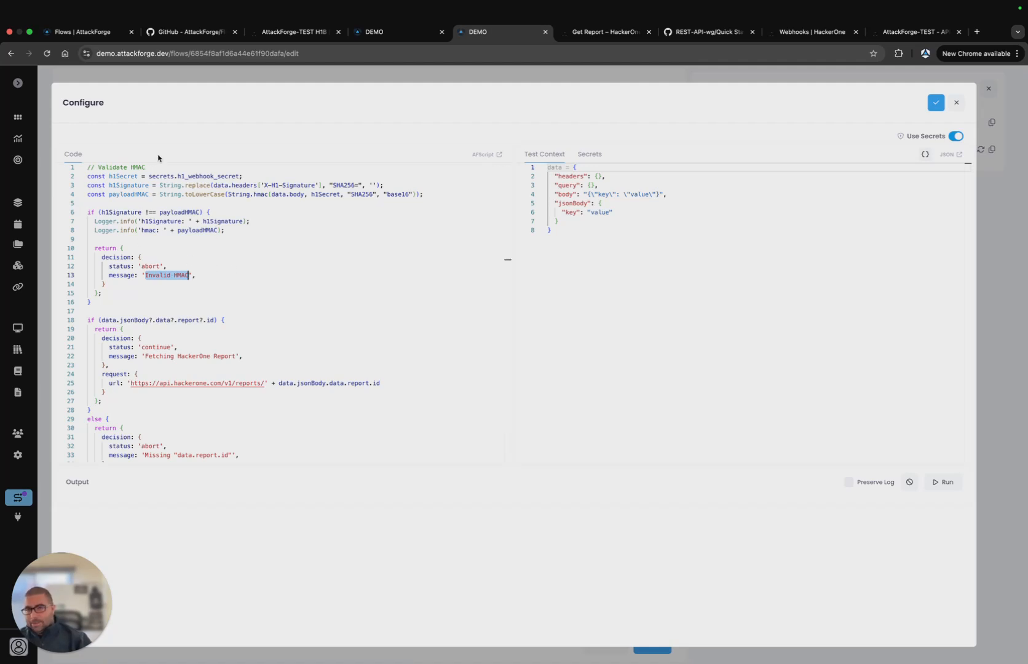
scroll(145, 280, "down", 3)
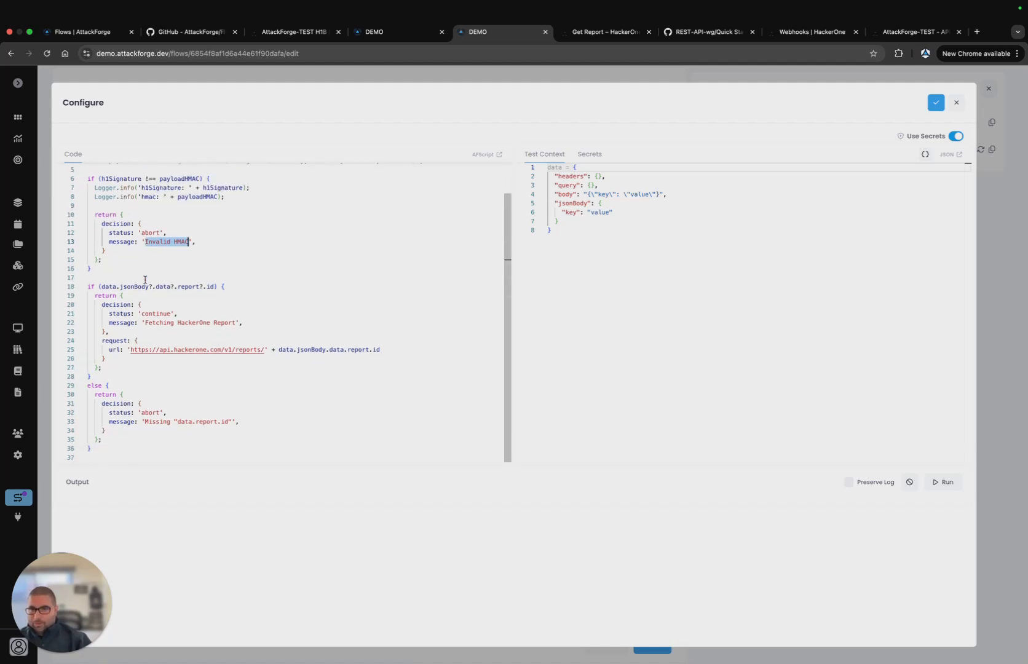
left_click(181, 301)
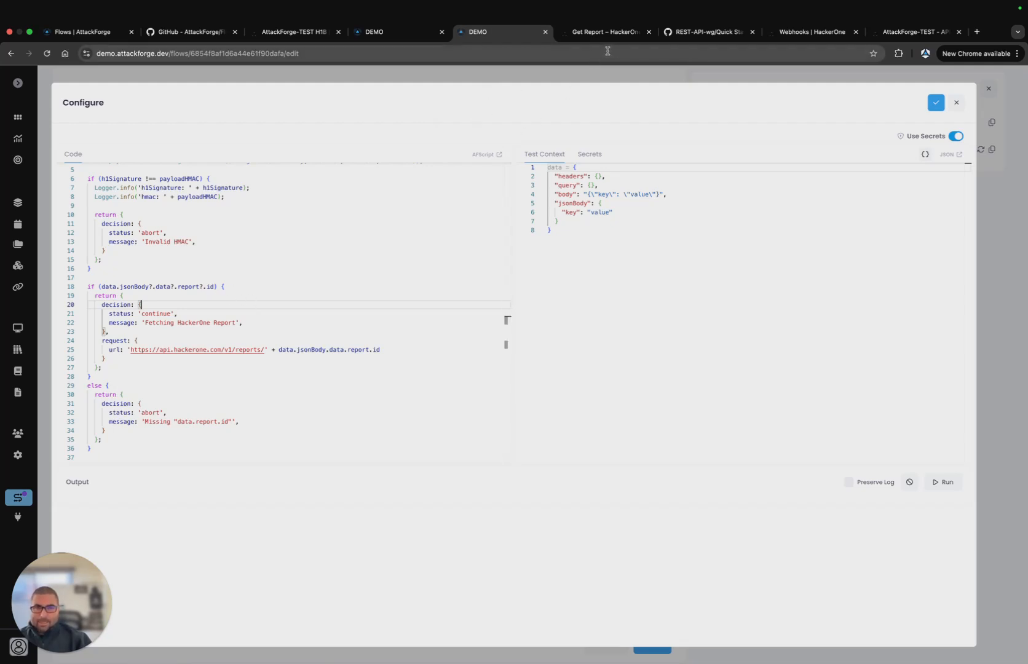
- Leave the flow editor without saving and open the HTTP details of the latest completed run of Create Vuln from HackerOne Report
left_click(937, 103)
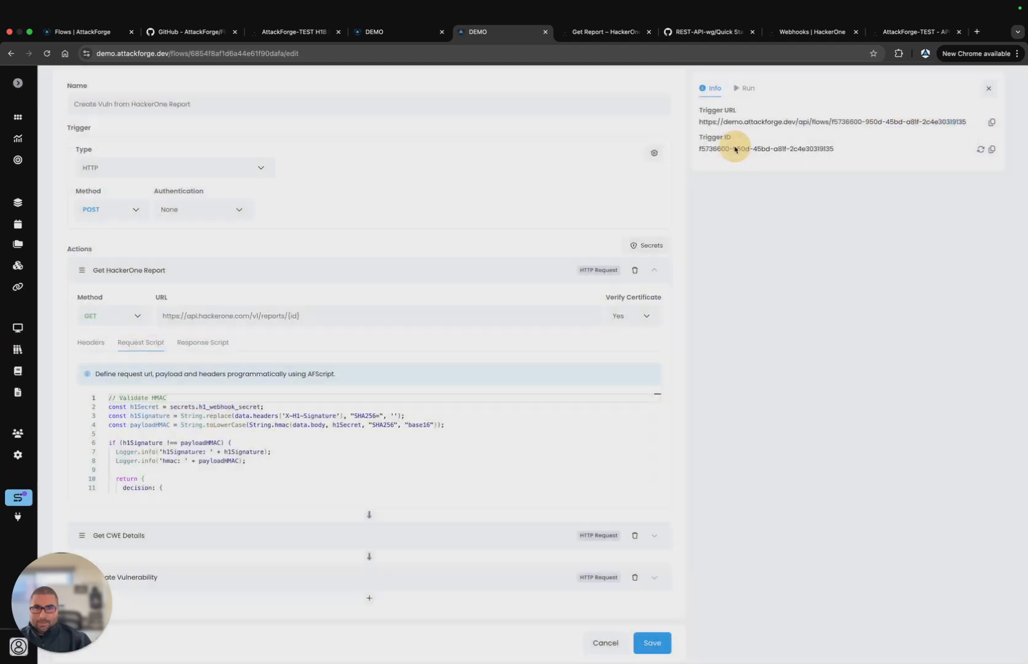
left_click(17, 498)
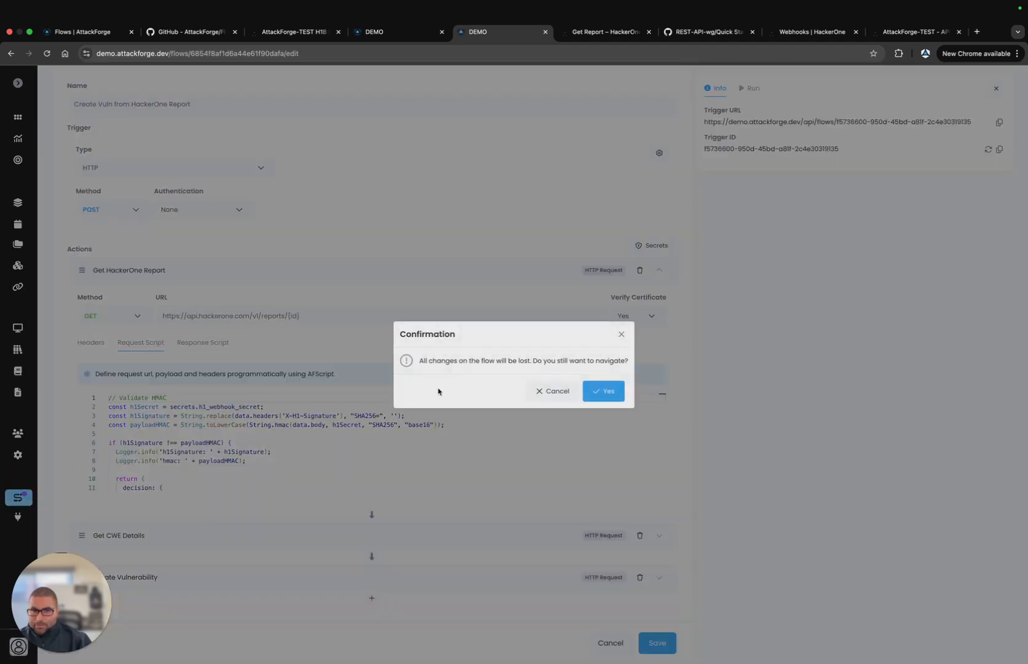
left_click(604, 393)
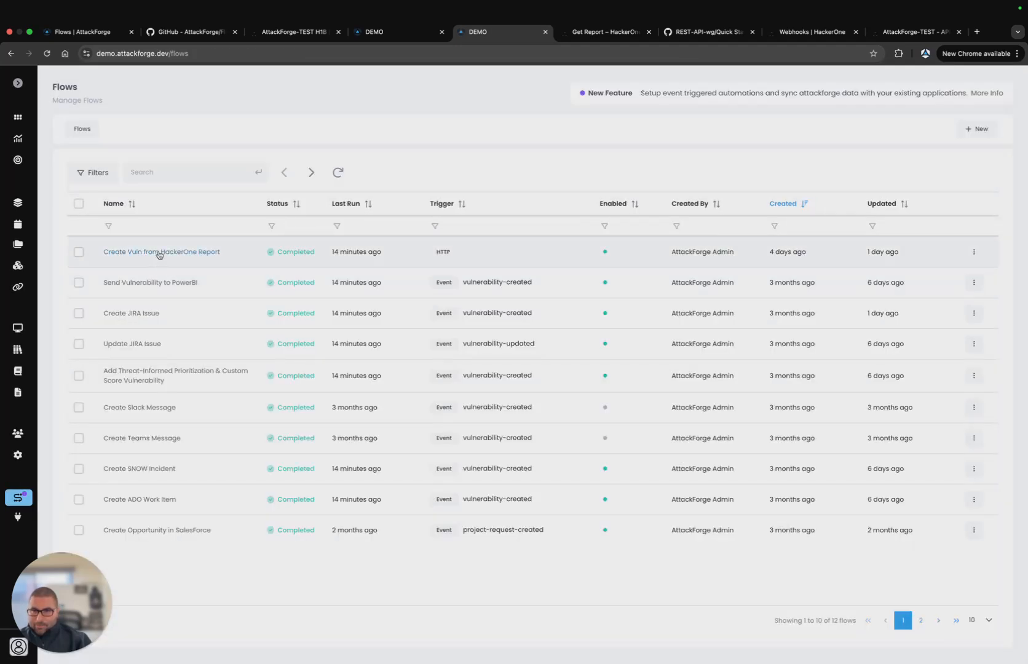
left_click(159, 253)
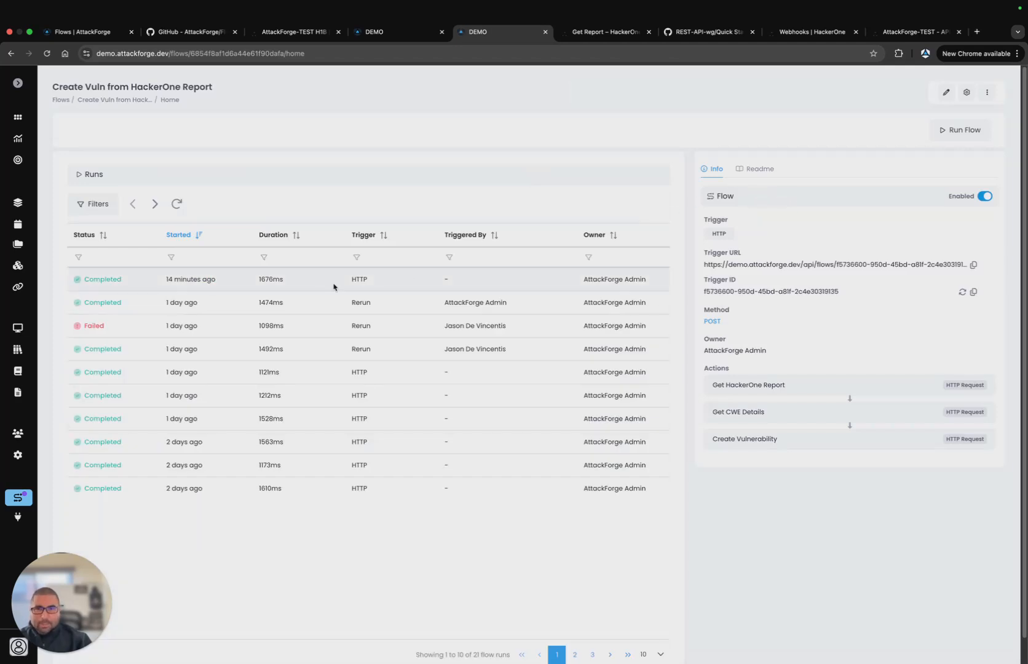
left_click(89, 282)
left_click(439, 166)
scroll(458, 409, "down", 1)
scroll(461, 407, "up", 1)
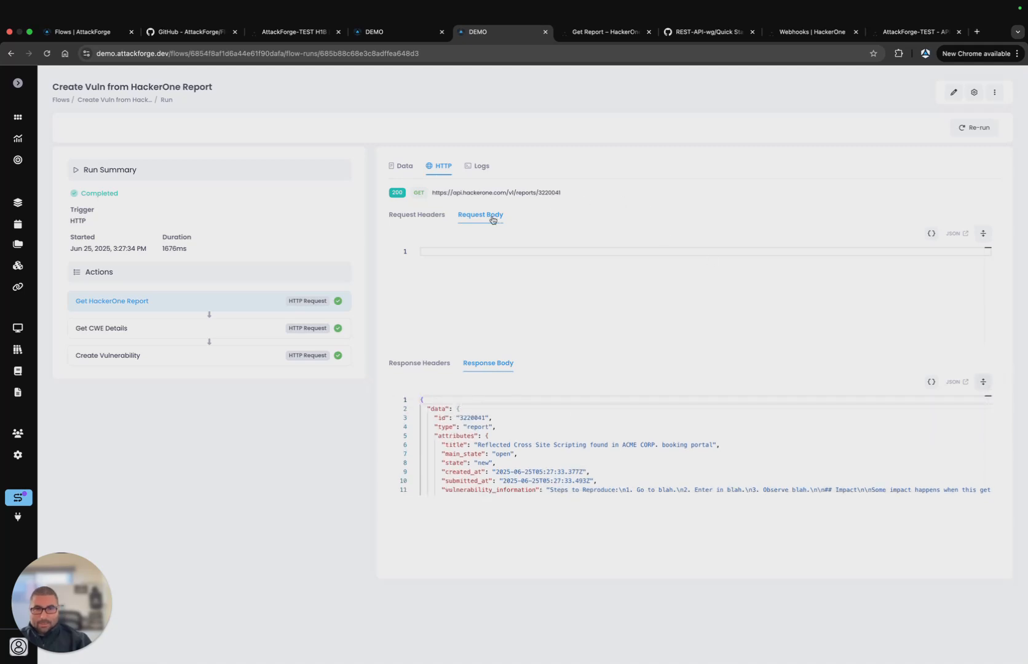
- Find the report id in the run's input body, folding the relationships block, and consult HackerOne's Get Report API reference
left_click(403, 166)
left_click(497, 195)
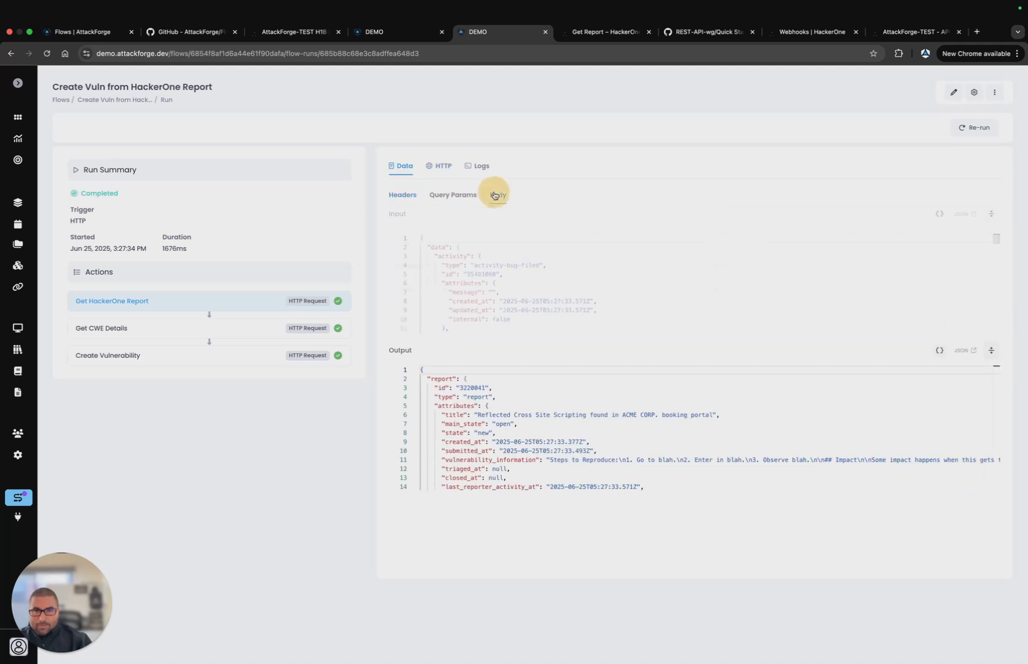
left_click(992, 213)
double_click(434, 247)
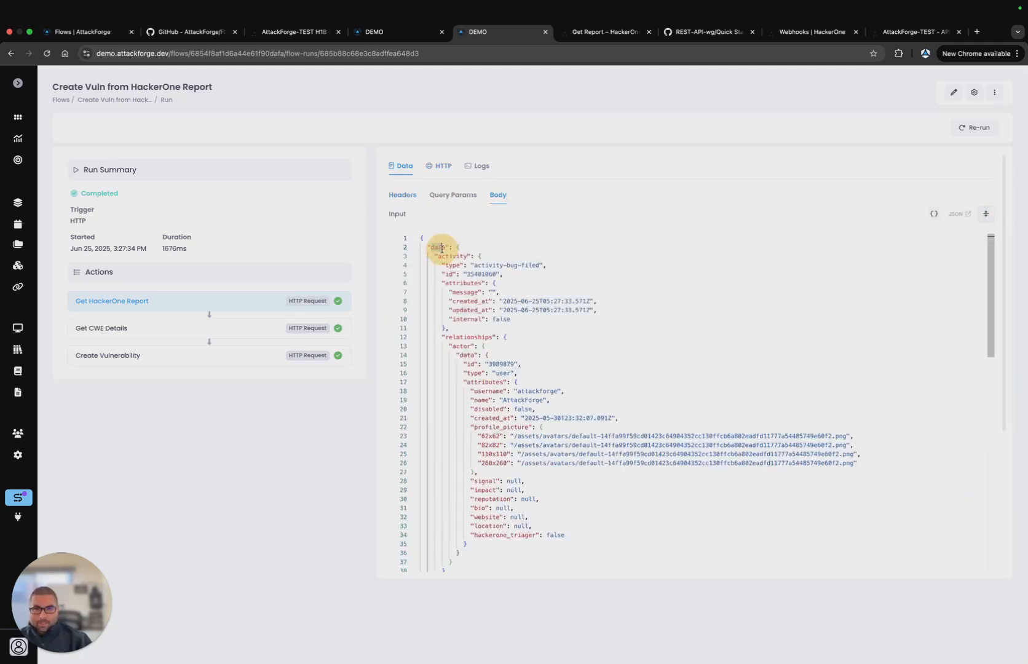
left_click(415, 337)
left_click(436, 367)
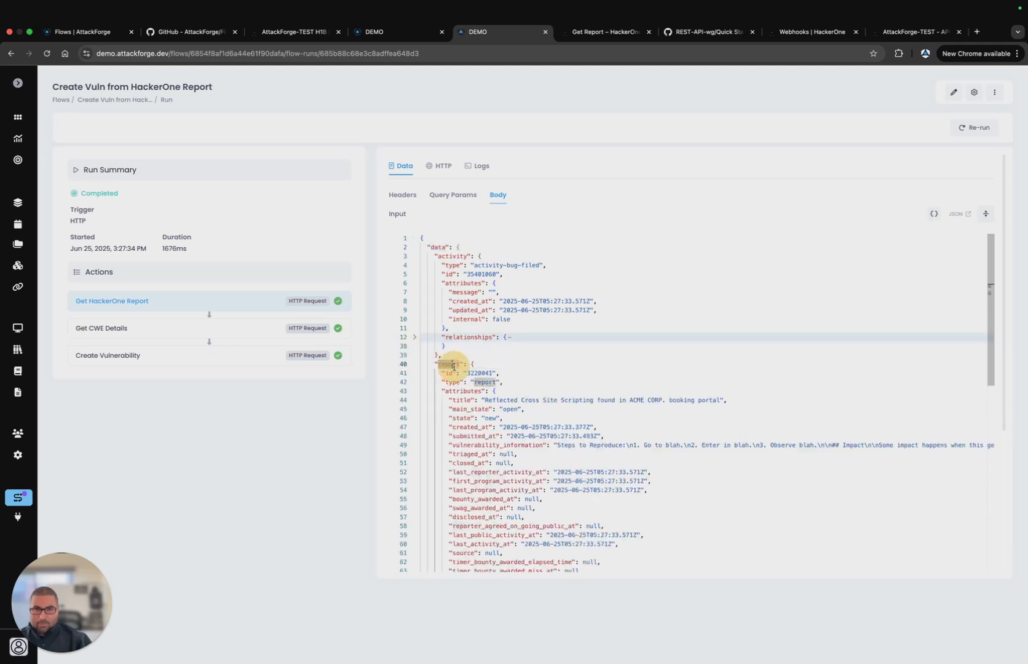
double_click(450, 373)
double_click(480, 372)
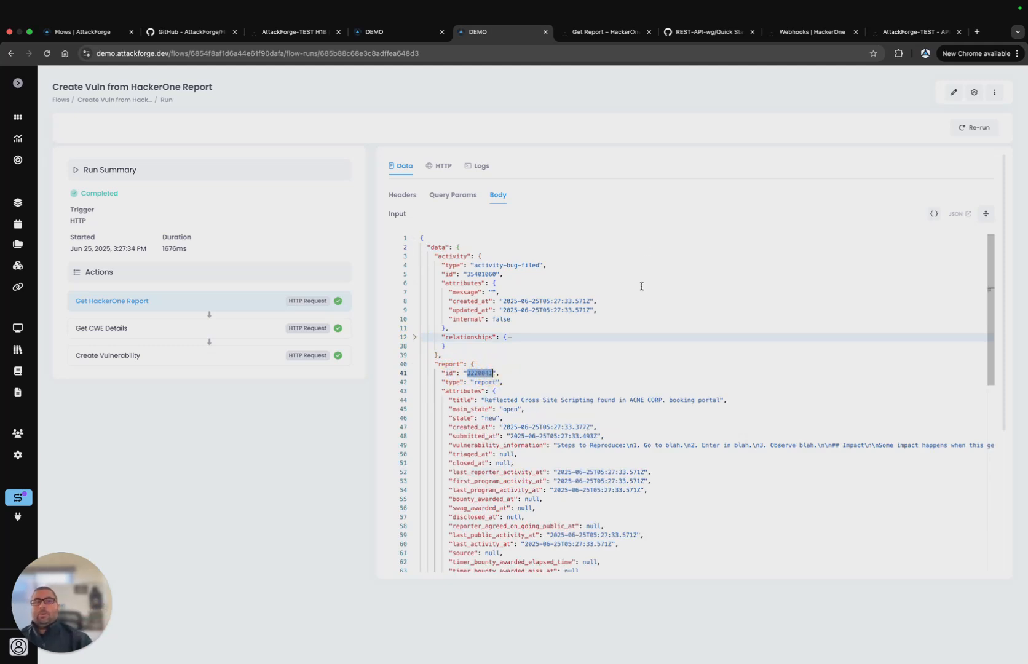
left_click(606, 33)
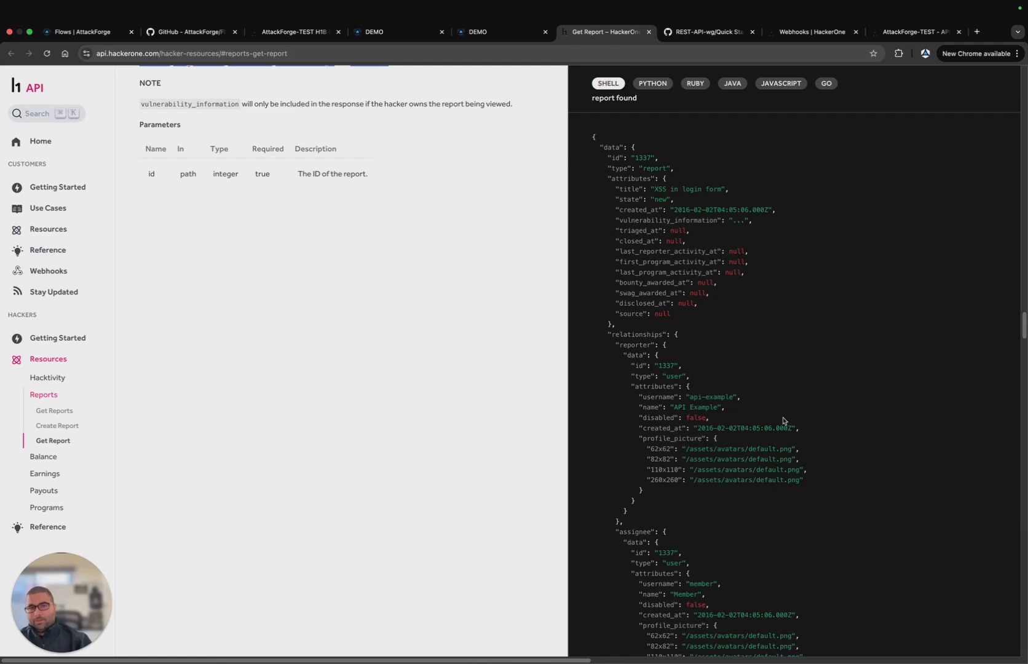
left_click(502, 34)
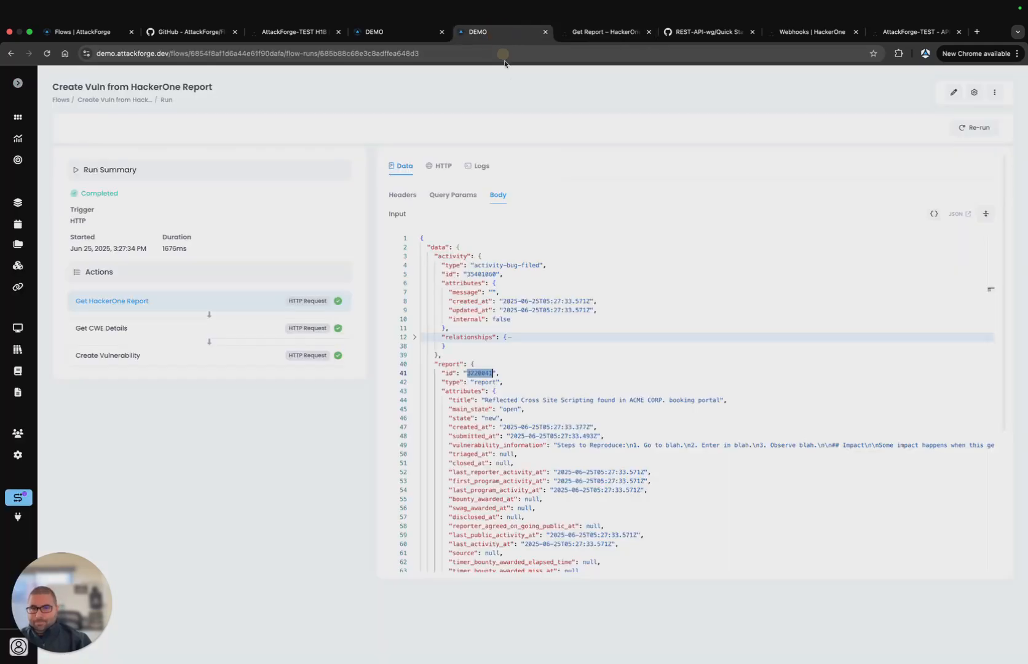
- Reopen the Create Vuln from HackerOne Report flow for editing and open the full request script of the Get HackerOne Report action
left_click(19, 498)
left_click(175, 253)
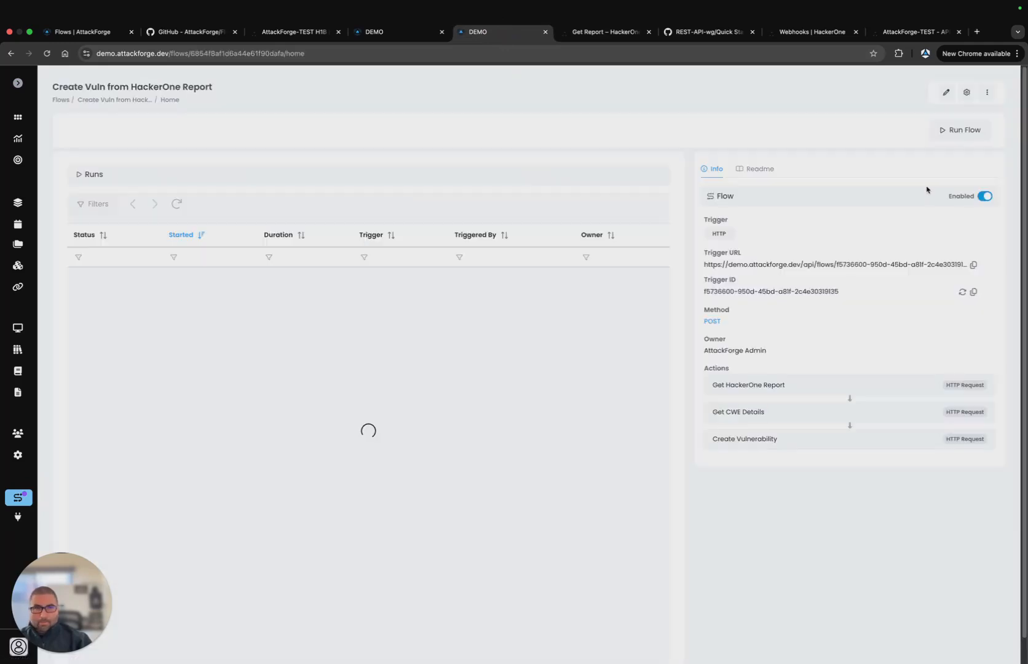
left_click(946, 93)
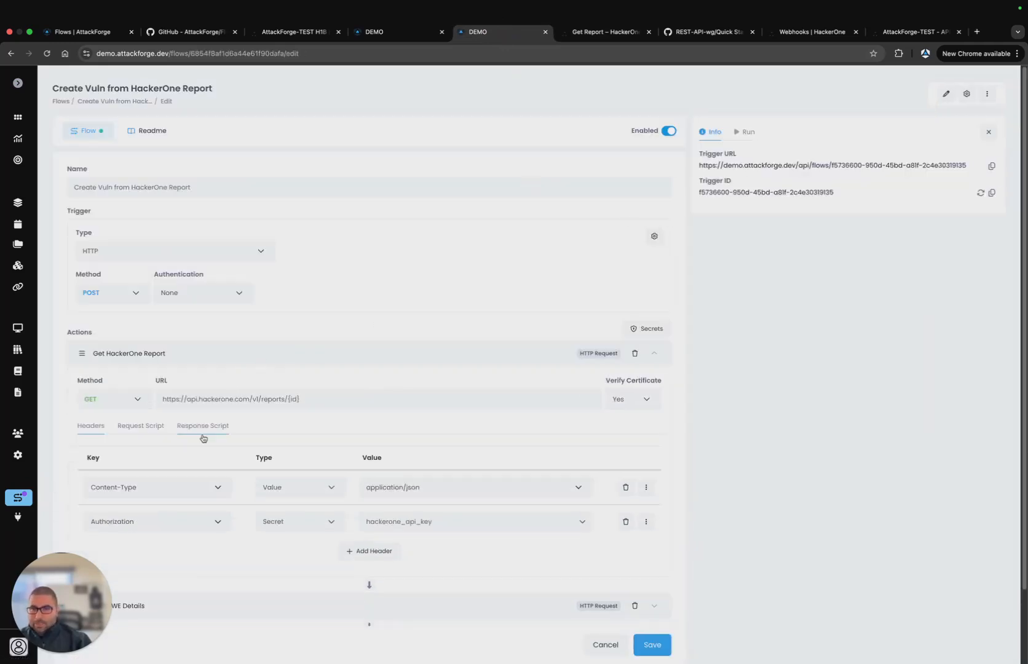
left_click(146, 428)
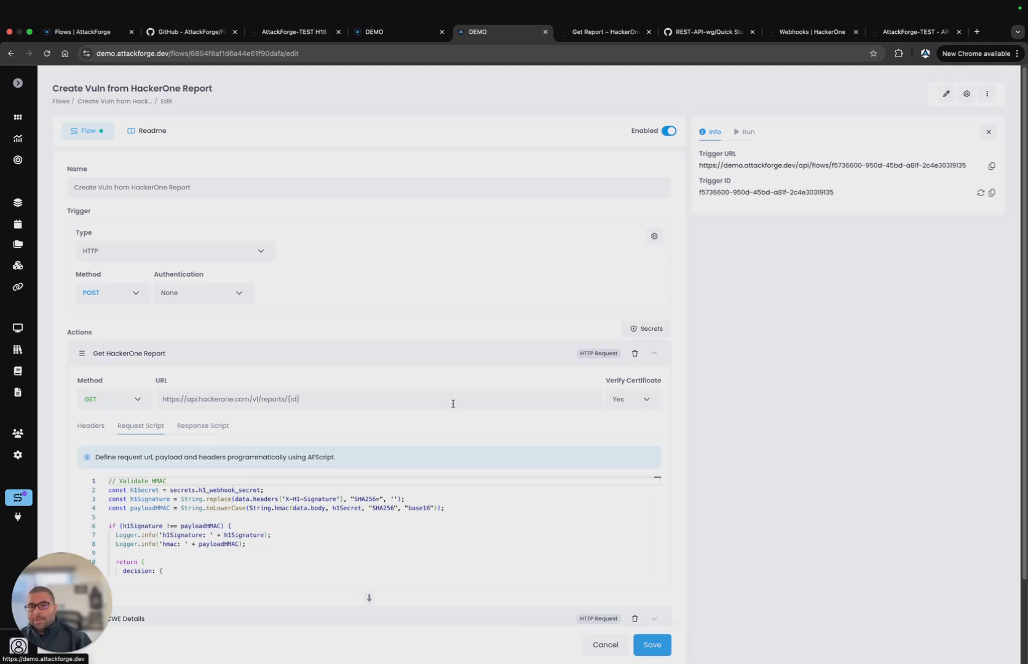
left_click(356, 507)
scroll(275, 349, "down", 2)
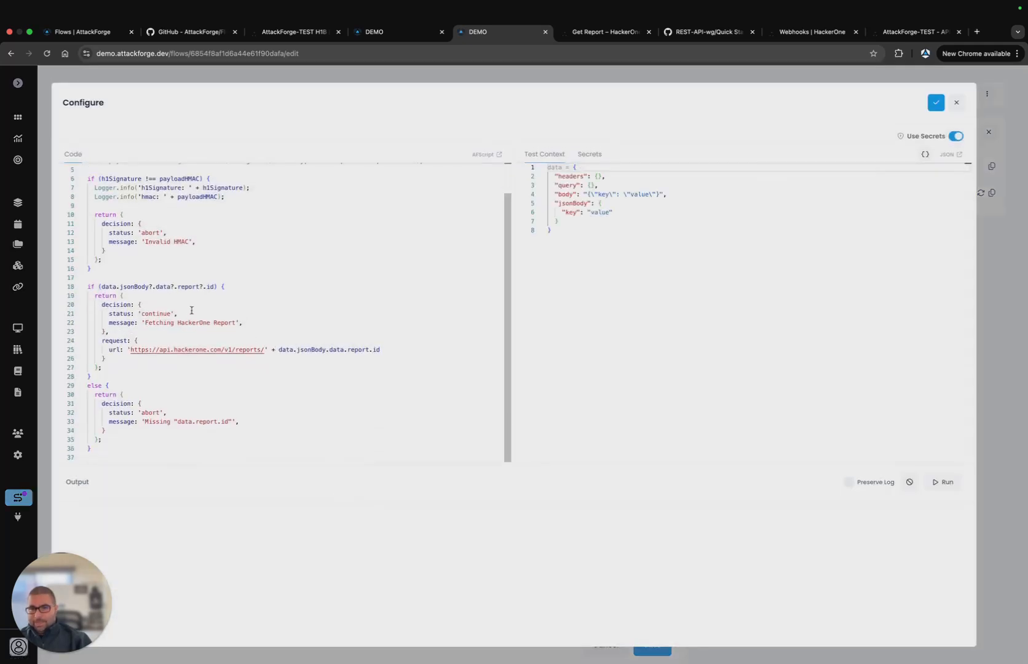
- Examine how the script builds the request url from data.jsonBody.data.report.id, and compare it with the action's URL containing the {id} placeholder
left_click_drag(398, 349, 279, 349)
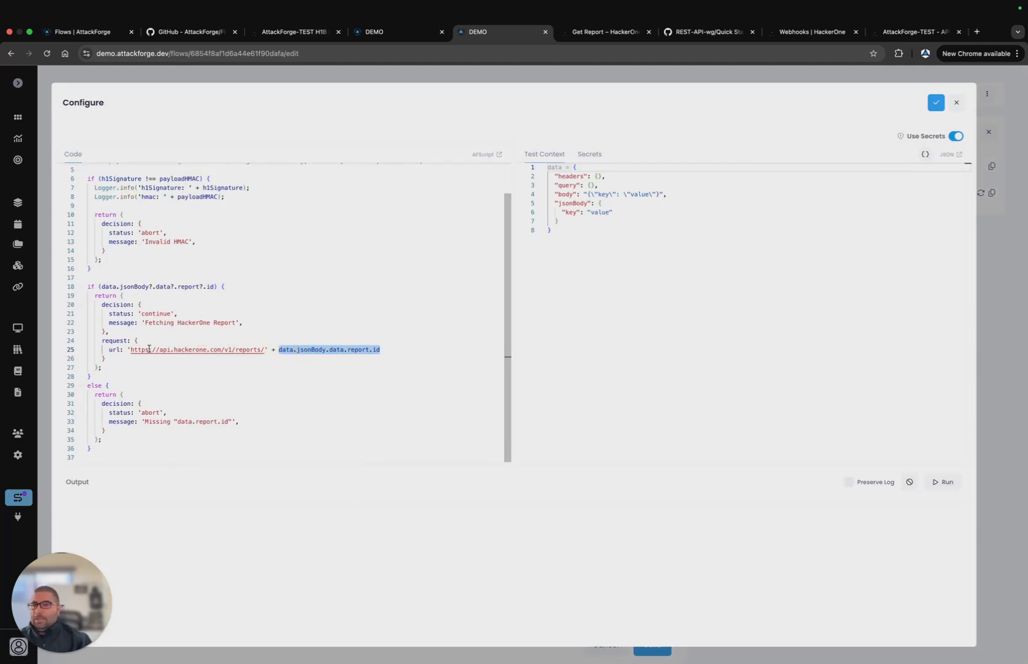
left_click_drag(108, 350, 279, 350)
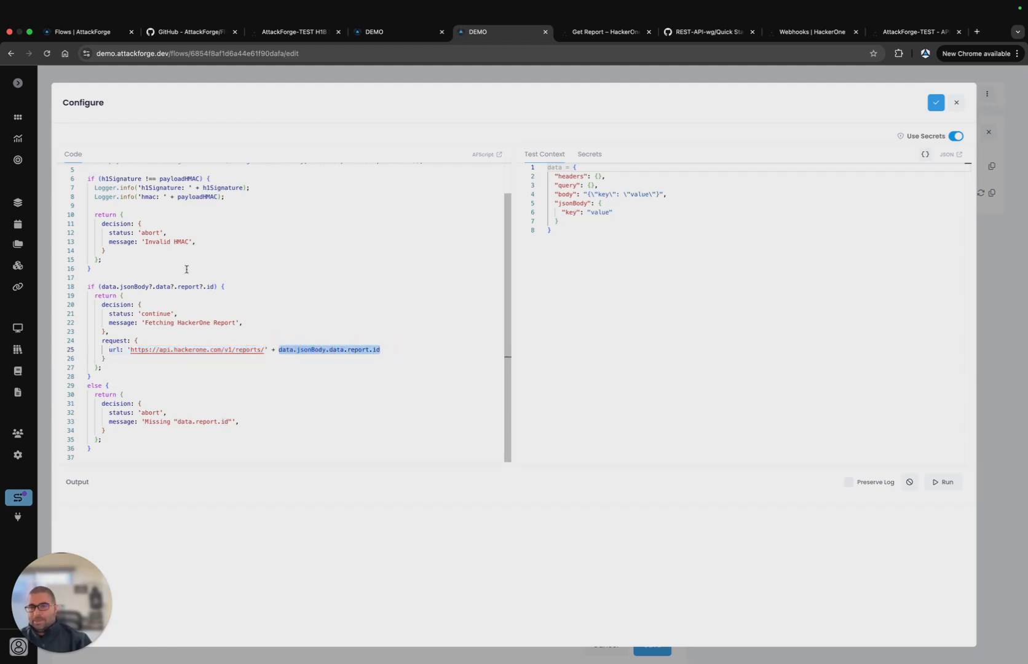
left_click(935, 104)
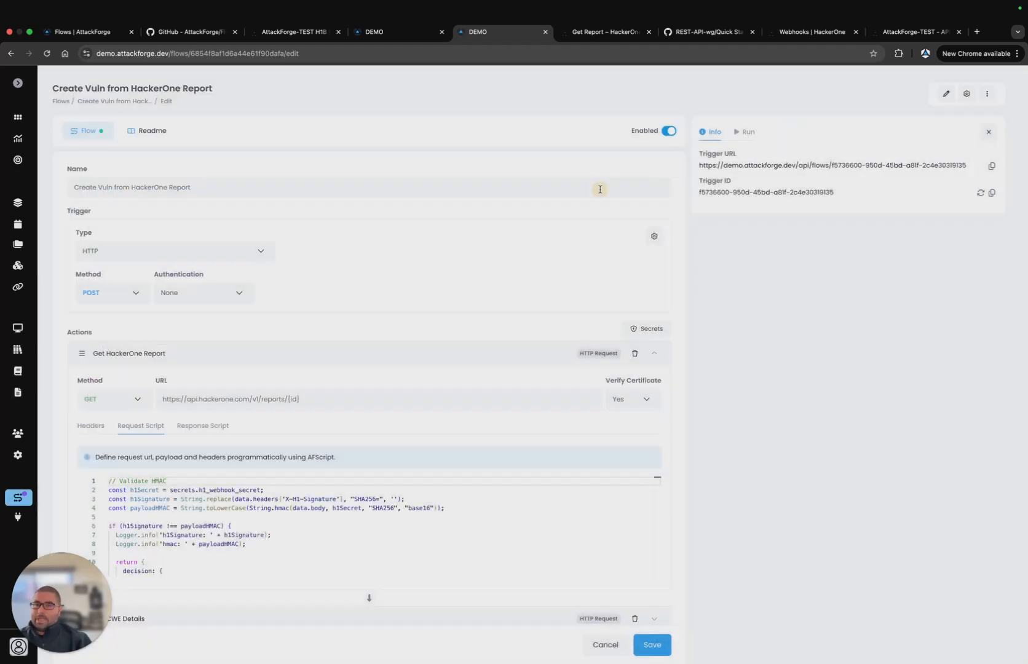
left_click_drag(300, 400, 163, 400)
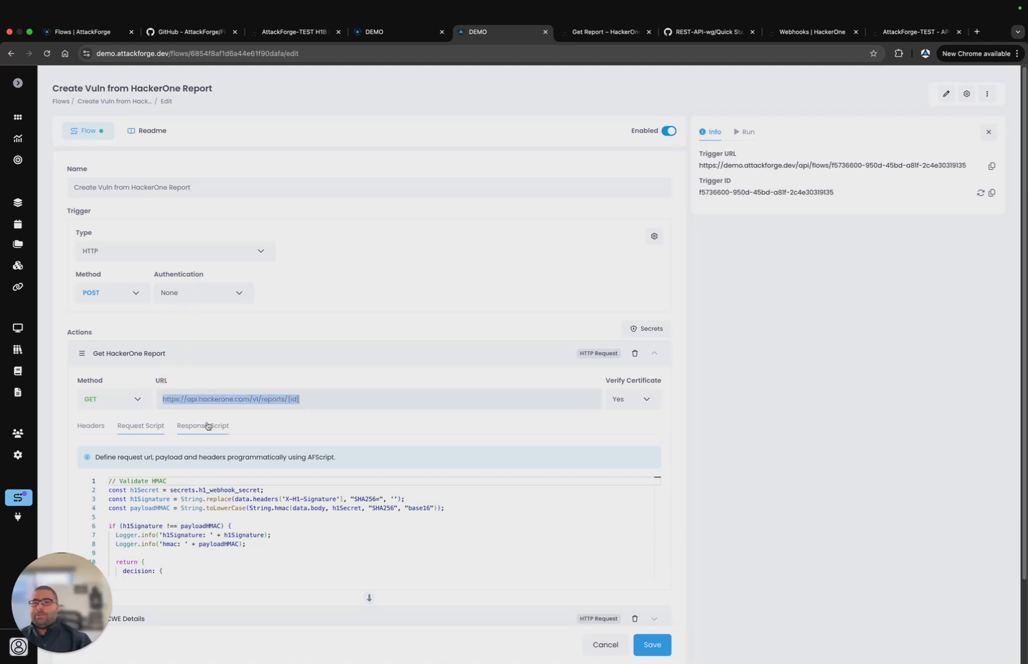
- Open the response script of Get HackerOne Report and examine its Content-Type check, status code condition and returned body.data report
scroll(207, 424, "down", 3)
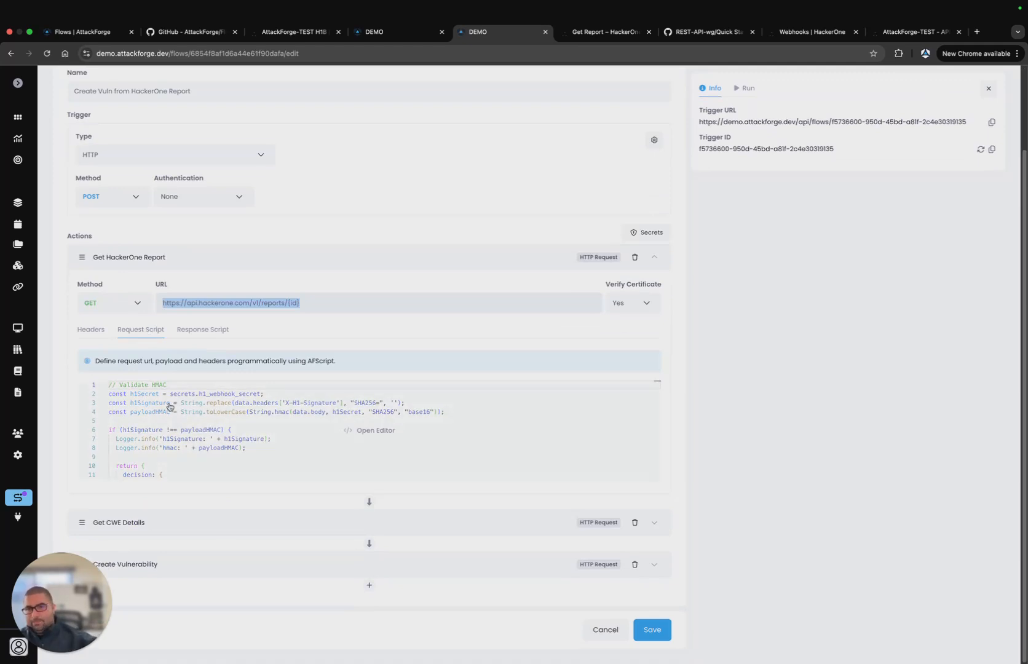
left_click(202, 330)
left_click(210, 395)
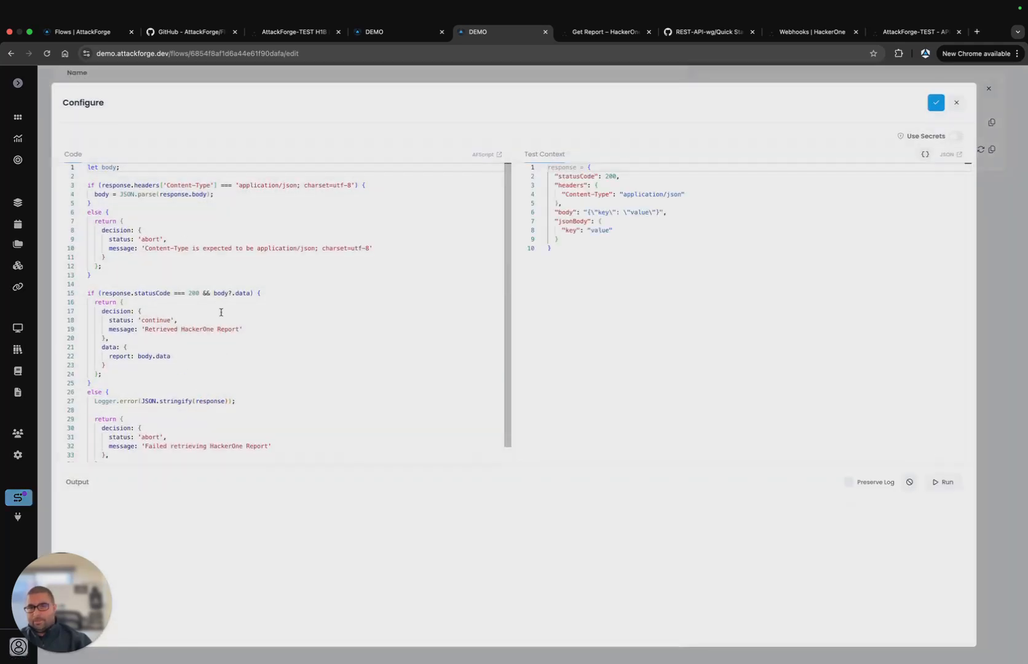
scroll(222, 313, "down", 1)
scroll(237, 278, "up", 1)
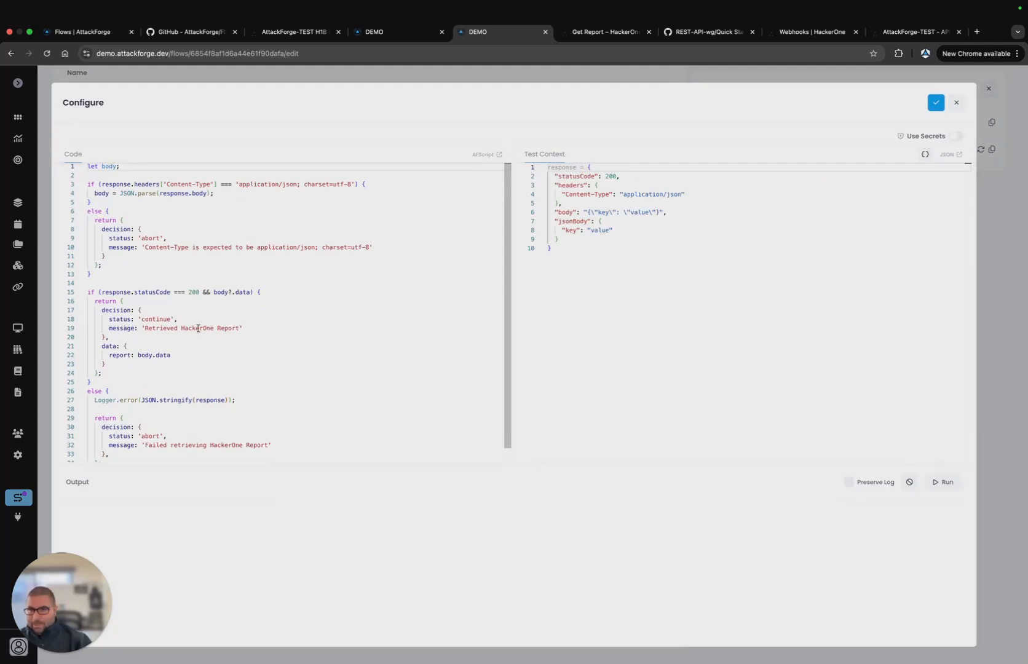
scroll(215, 330, "down", 1)
scroll(216, 330, "up", 1)
scroll(215, 330, "down", 1)
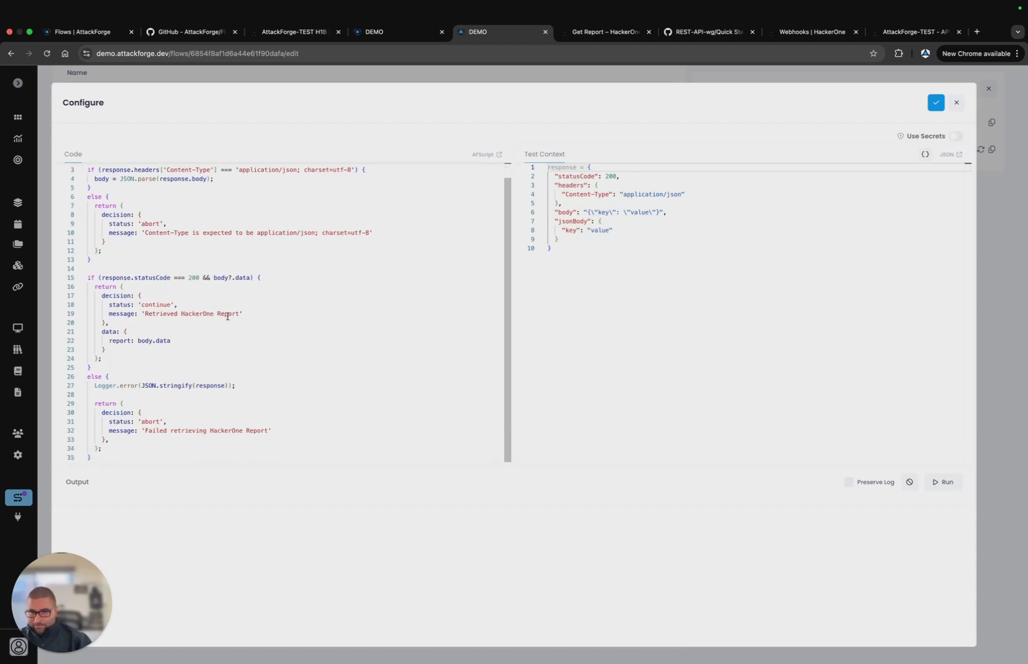
double_click(158, 341)
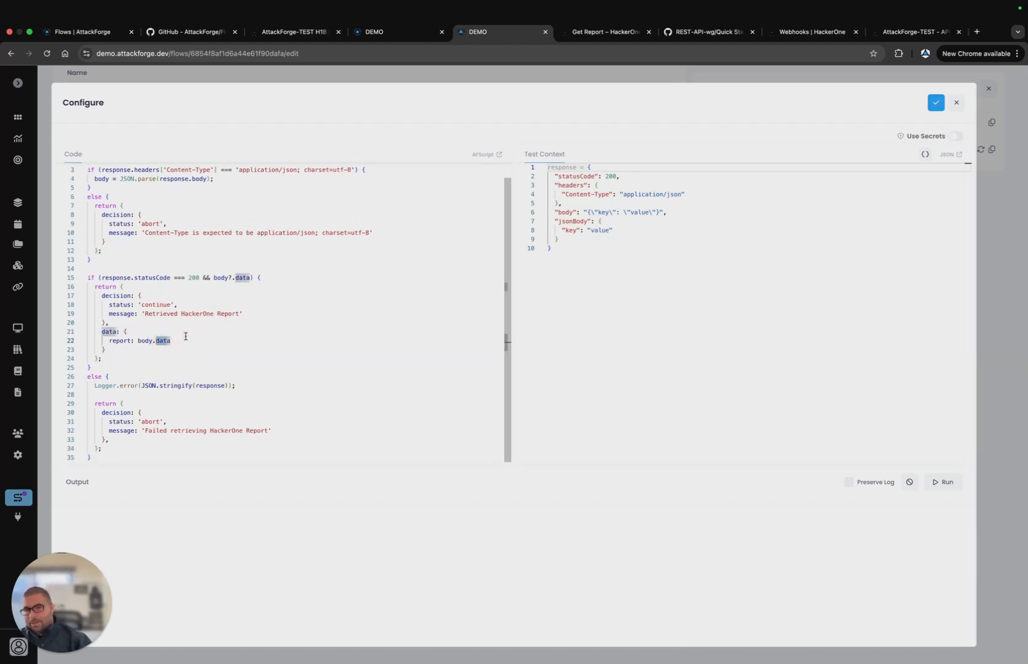
left_click(955, 104)
- Examine the data object in the sample response of HackerOne's Get Report API reference
left_click(603, 31)
left_click_drag(596, 149, 662, 378)
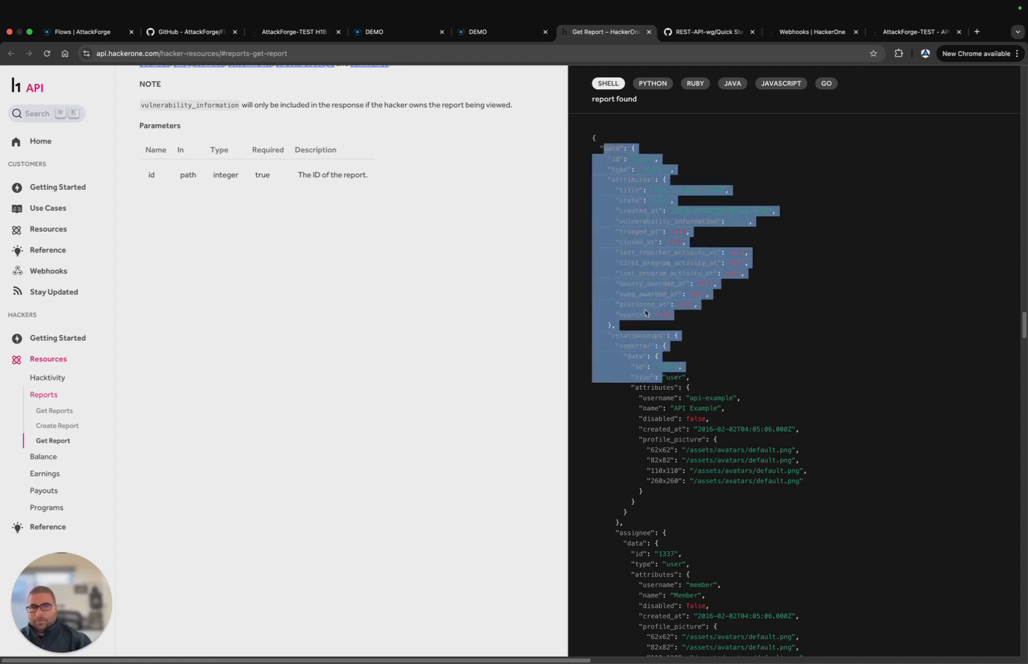
left_click(627, 180)
left_click_drag(615, 149, 604, 148)
left_click(625, 251)
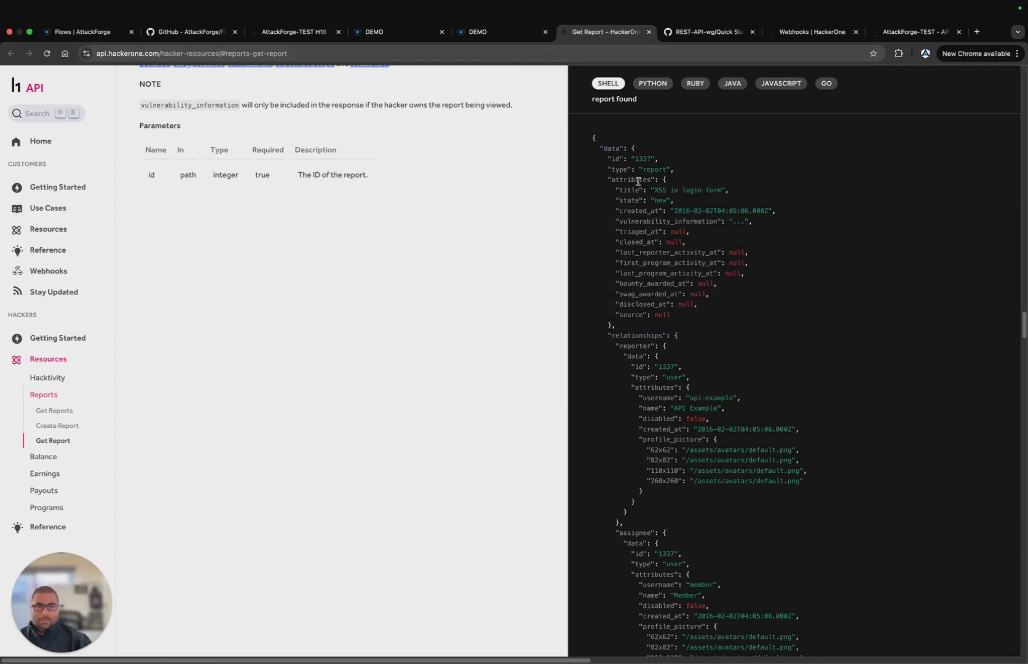
- Return to the AttackForge flow editor, collapse the Get HackerOne Report action and expand the Get CWE Details action
left_click(506, 42)
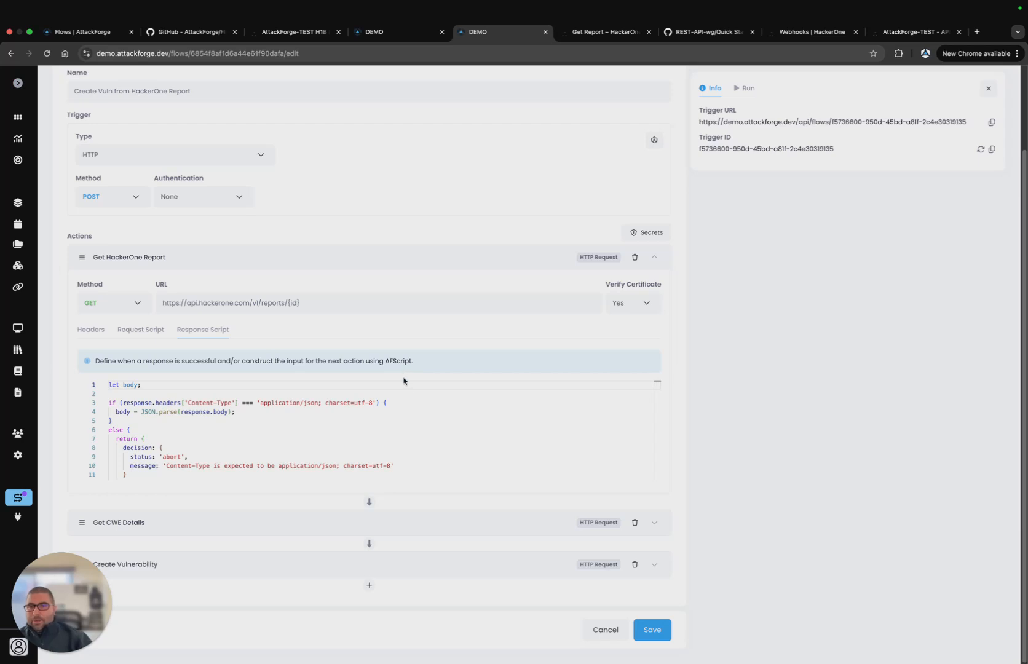
left_click(354, 264)
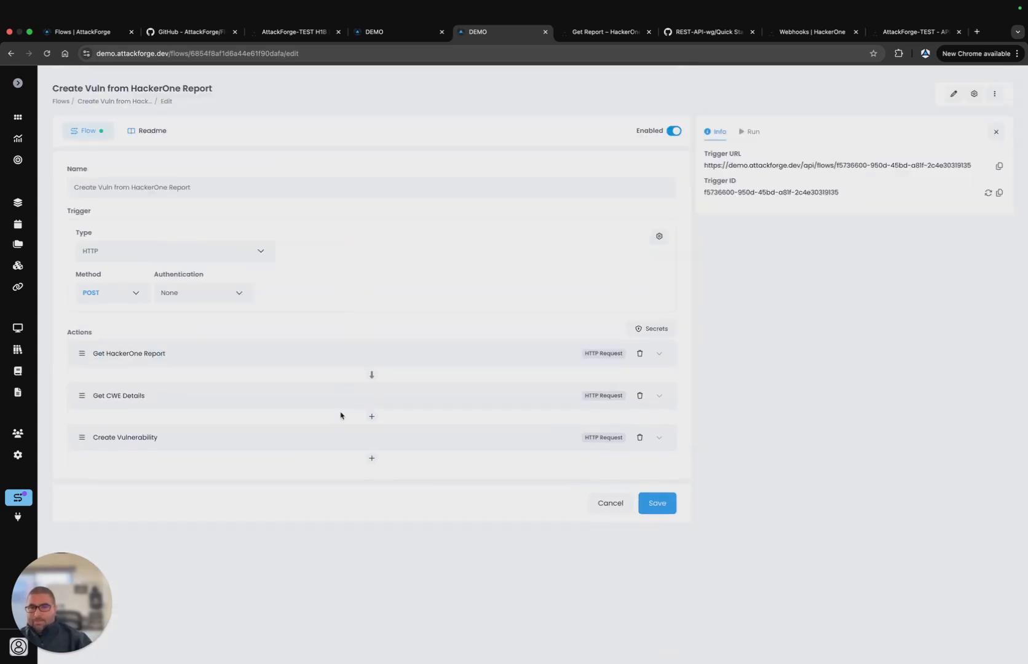
left_click(319, 400)
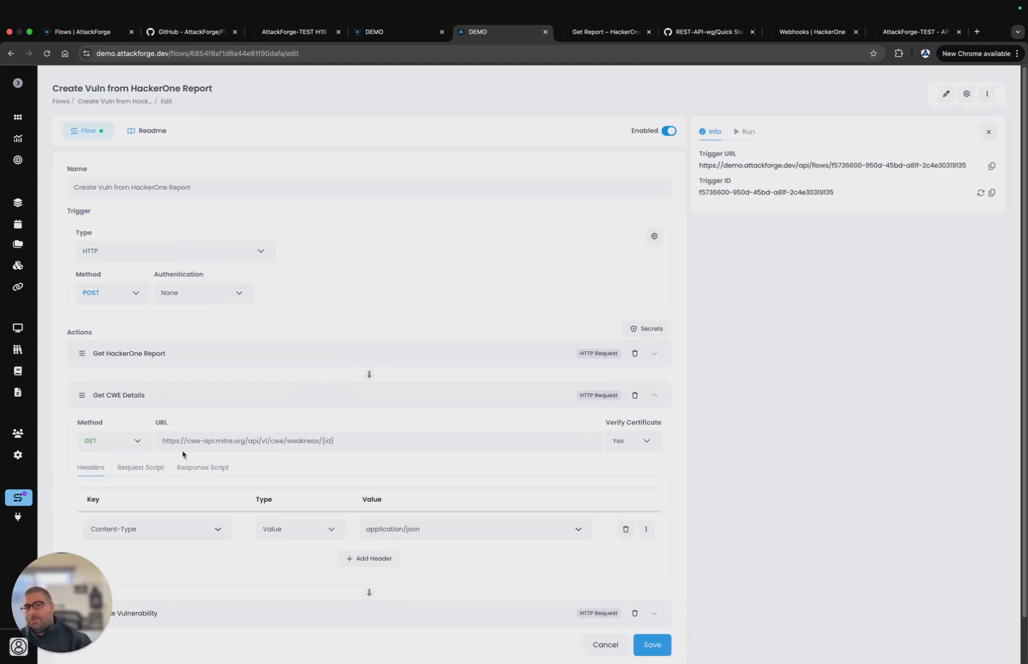
- Open the request script of Get CWE Details and examine its check for the weakness external_id in the report data
scroll(178, 467, "down", 2)
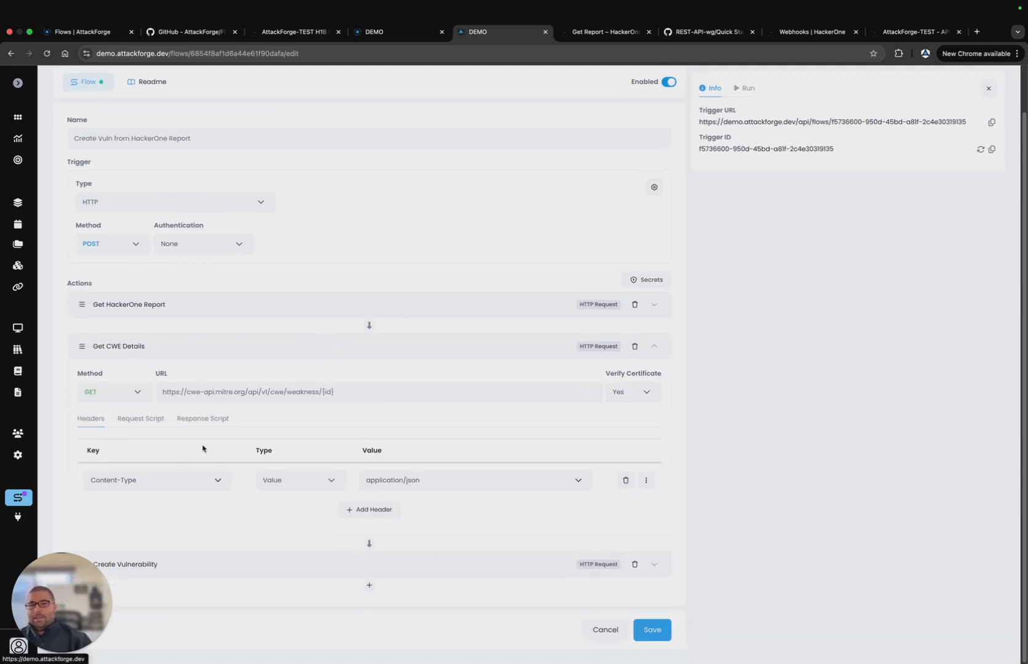
left_click(154, 419)
left_click(167, 500)
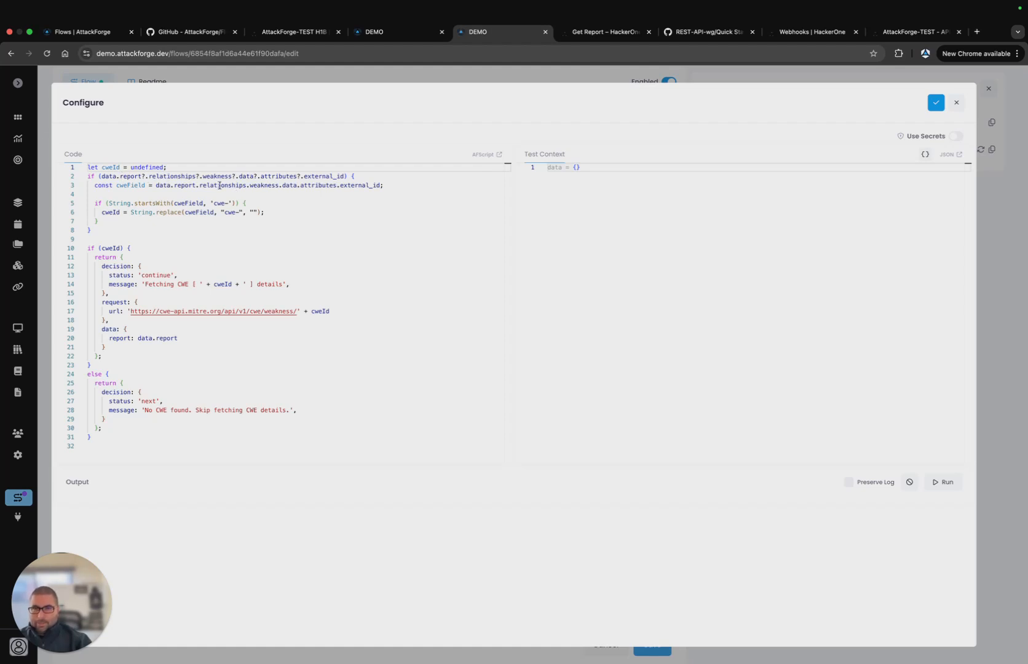
double_click(321, 177)
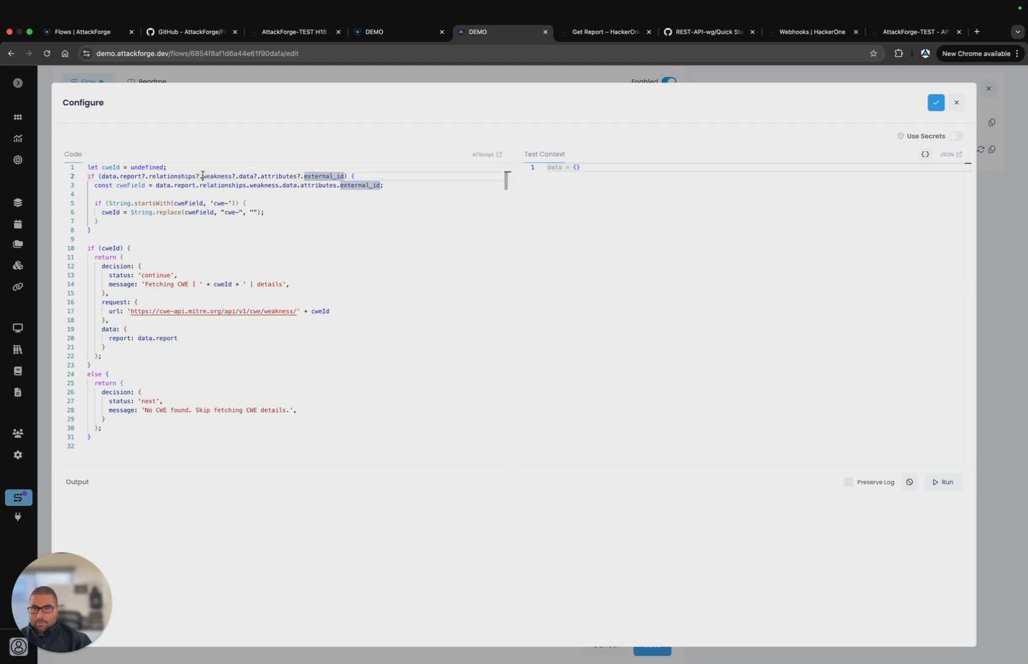
double_click(229, 177)
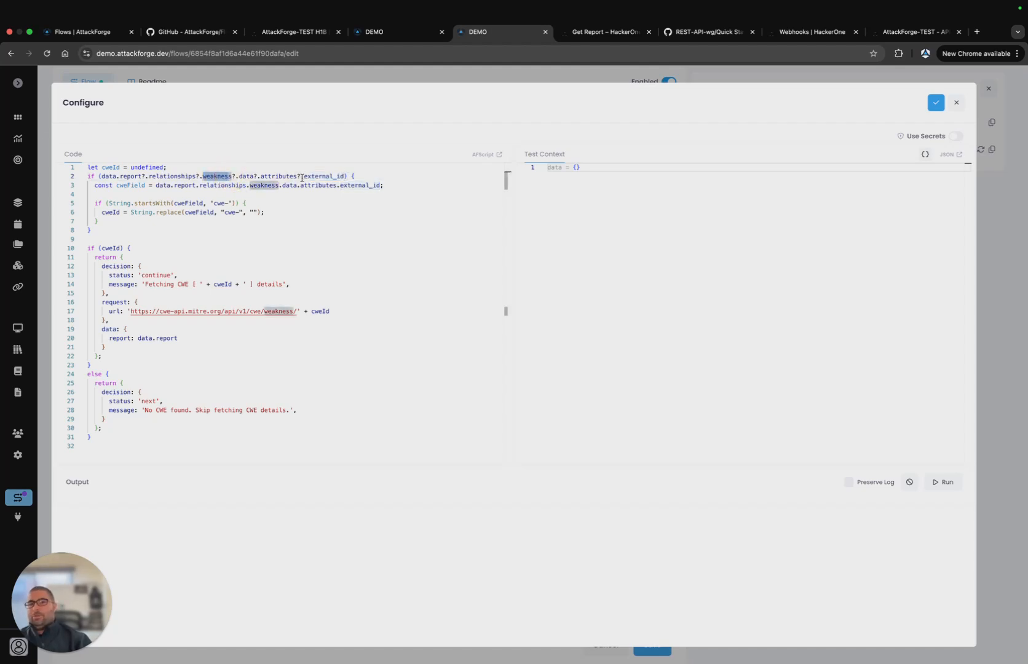
left_click(274, 203)
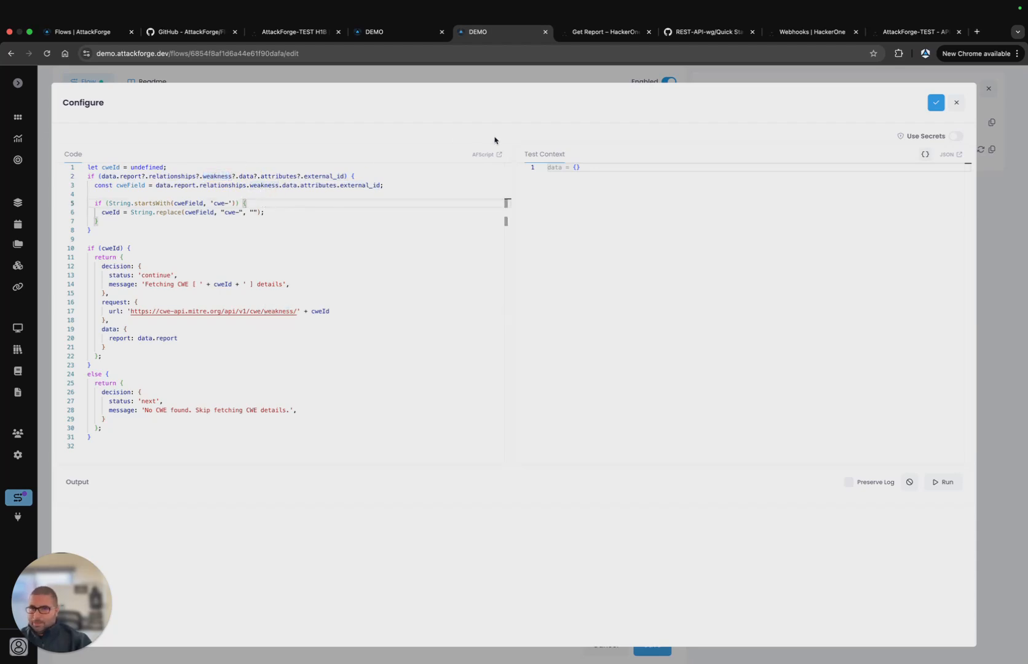
left_click(936, 102)
- Open the Flows list in a new browser tab and view the most recent run of Create Vuln from HackerOne Report
right_click(22, 501)
left_click(50, 507)
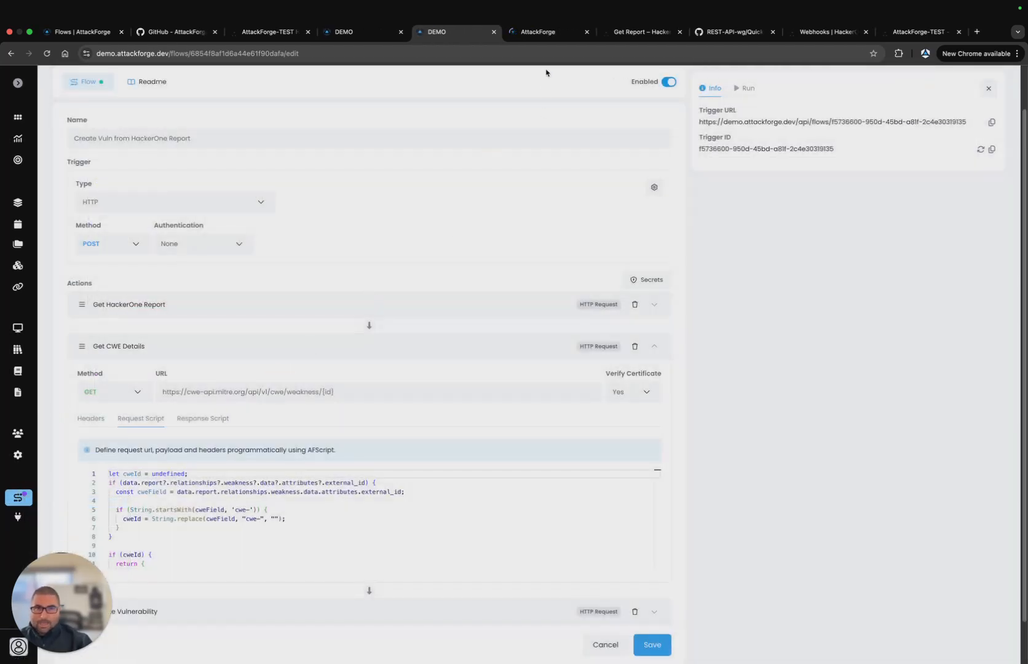
left_click(547, 35)
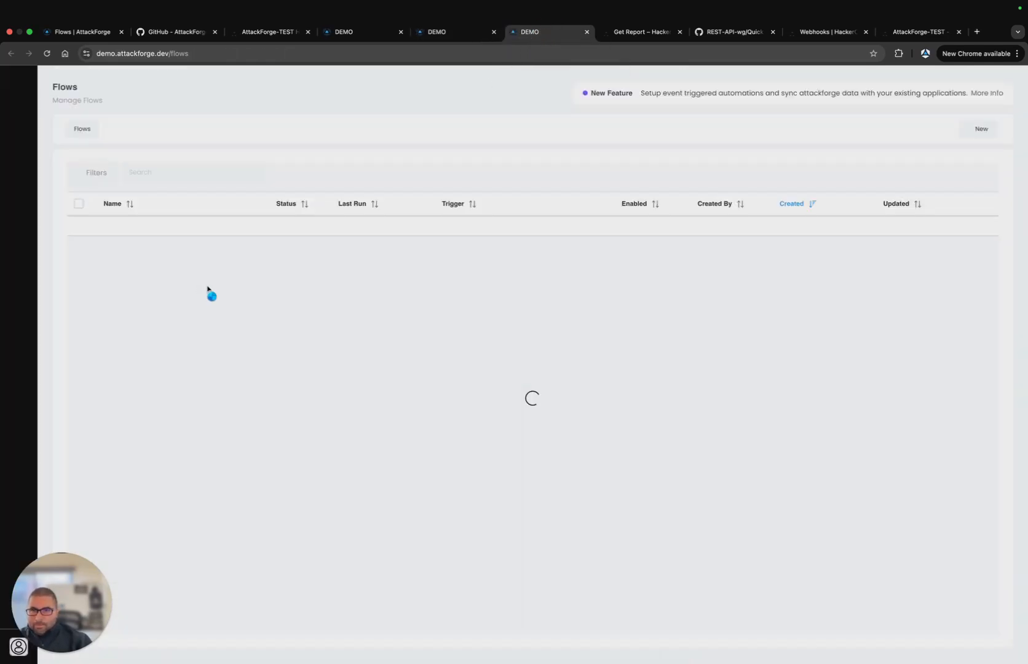
left_click(135, 253)
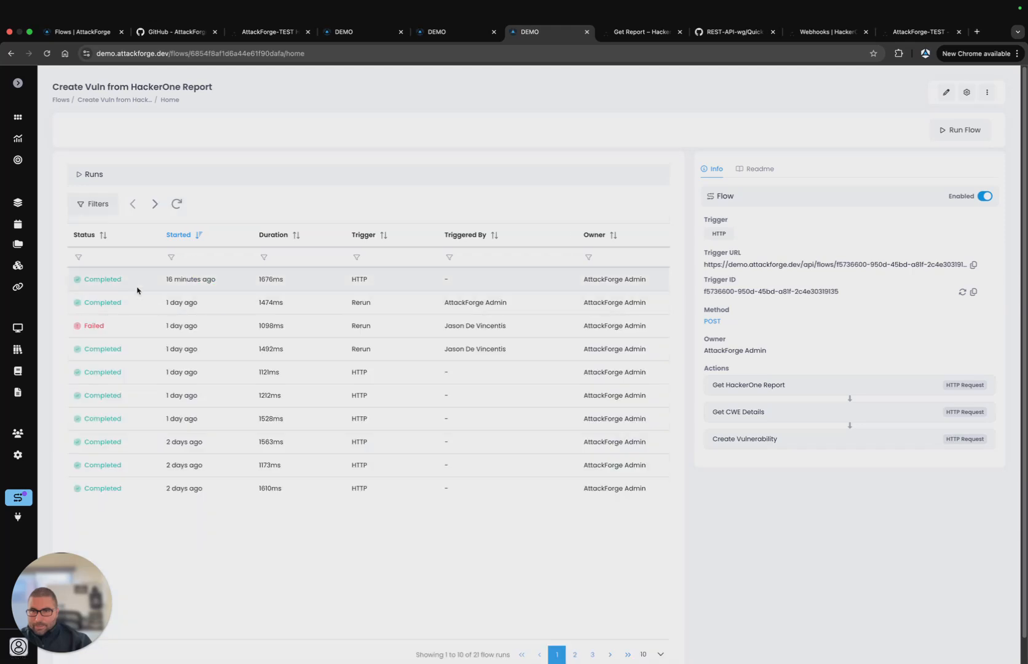
left_click(119, 280)
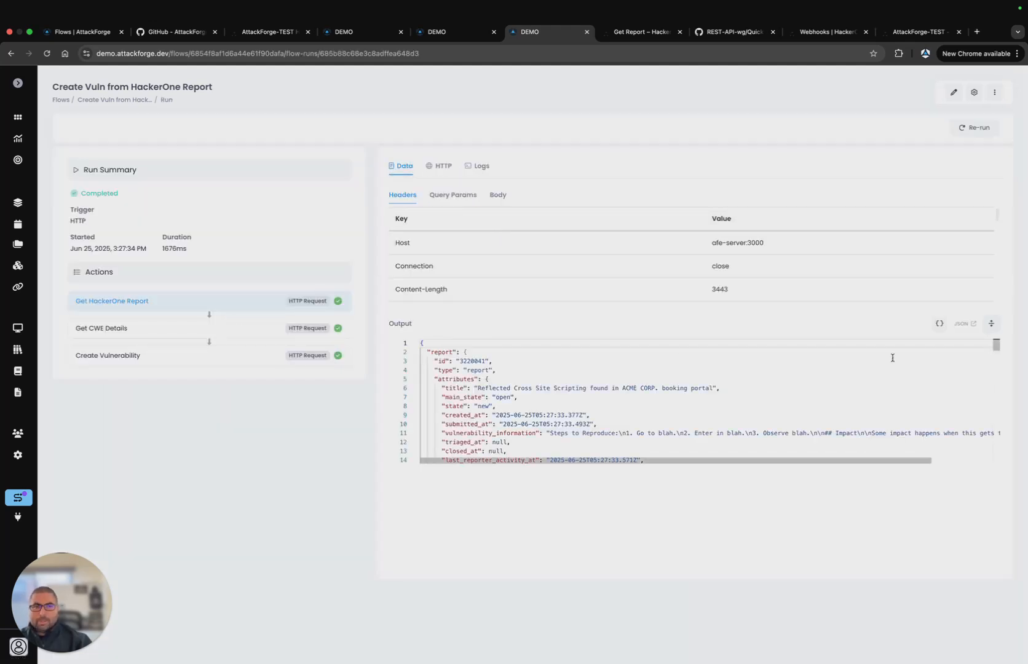
- Expand the HTTP response body of Get HackerOne Report and examine the external_id in the weakness attributes
left_click(442, 166)
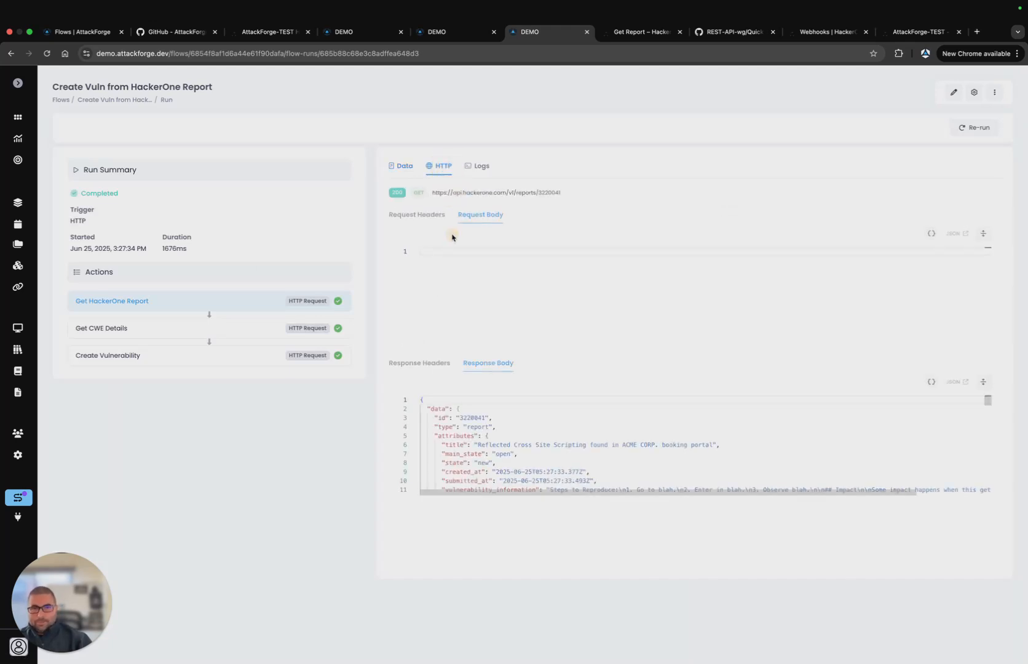
left_click(983, 382)
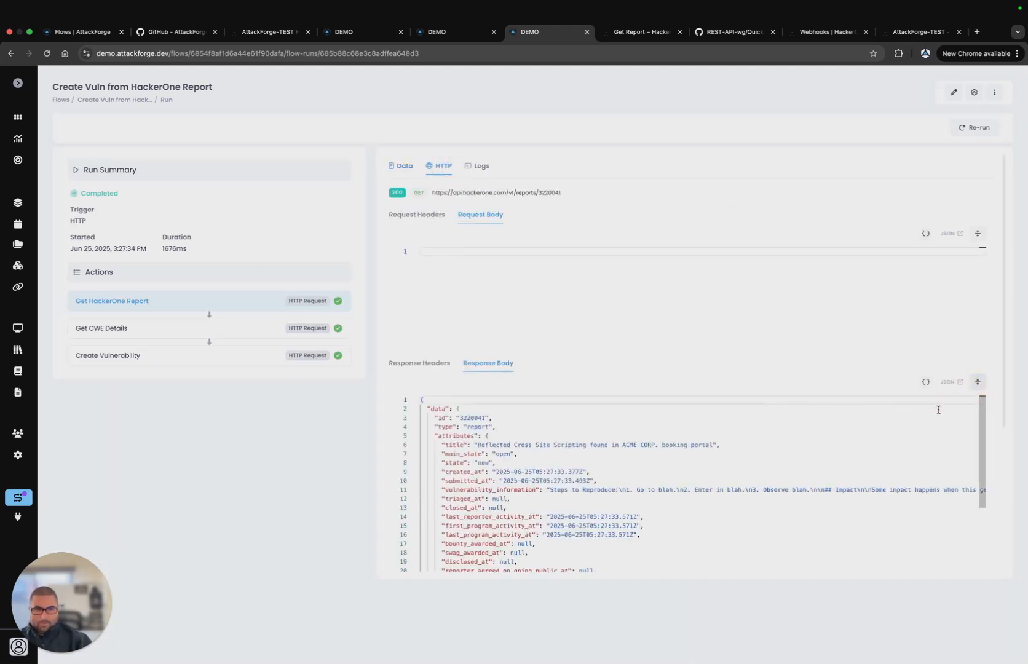
scroll(1002, 405, "down", 5)
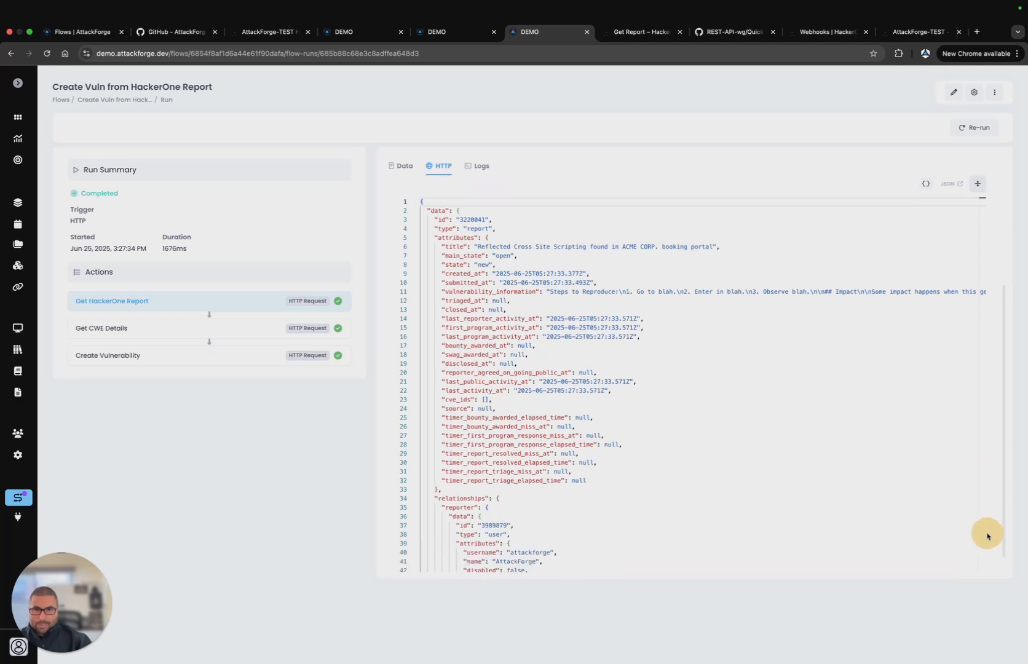
scroll(474, 375, "down", 15)
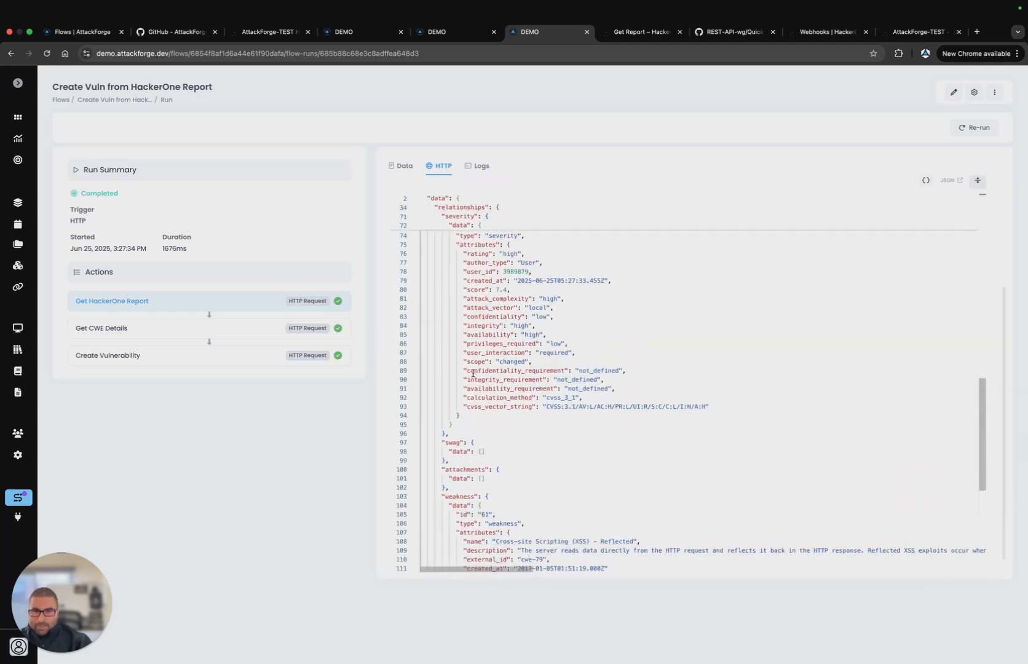
double_click(455, 336)
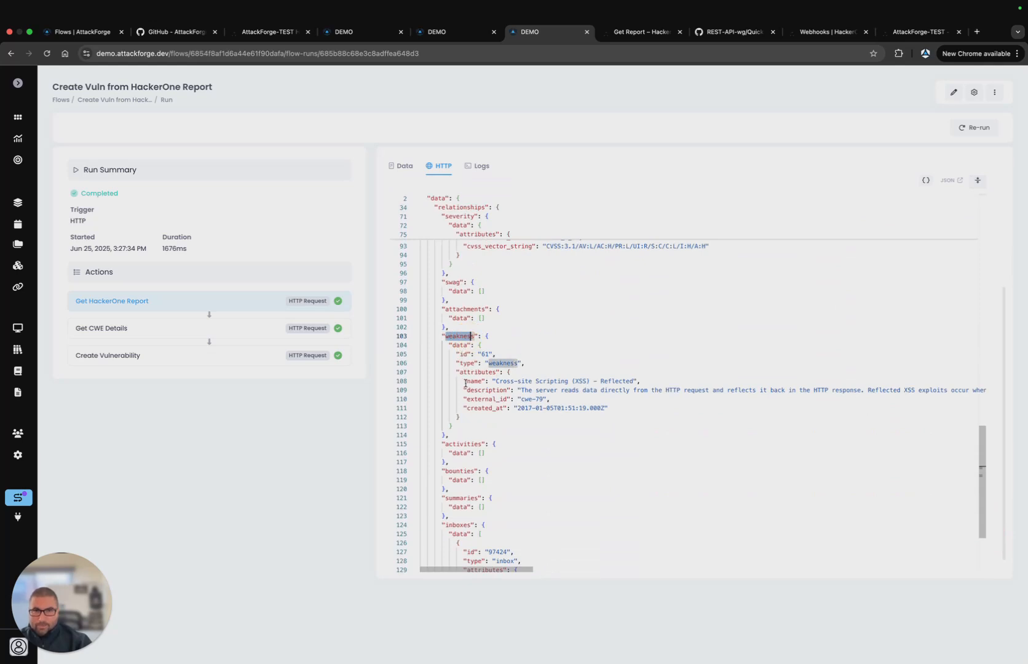
left_click_drag(468, 400, 543, 400)
left_click(553, 392)
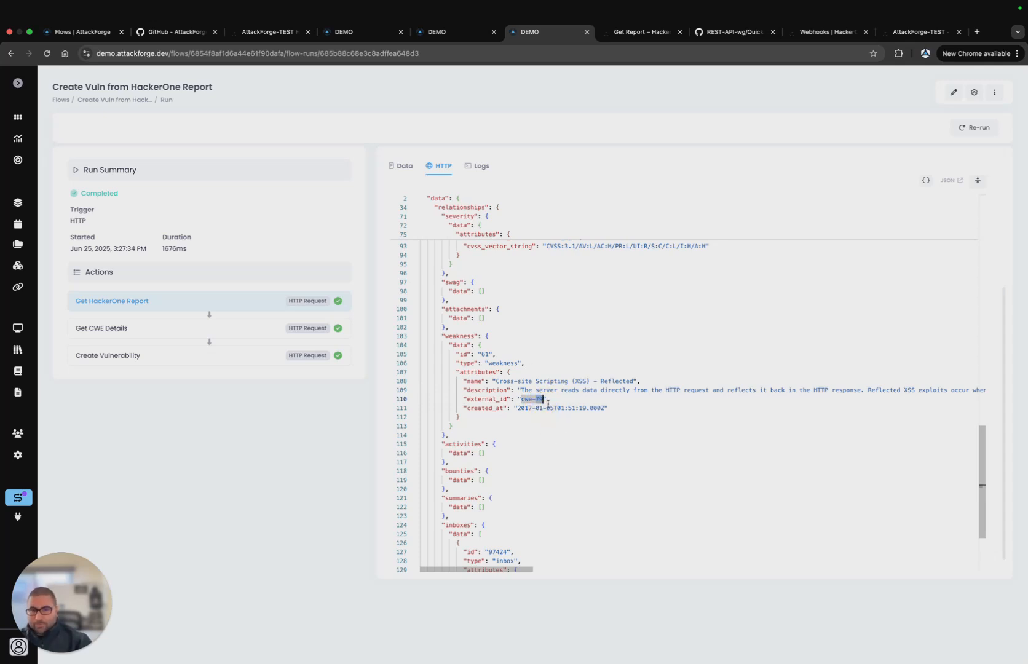
- Reopen the Get CWE Details request script in the flow editor and examine how it strips "cwe-" and appends cweId to the request url
left_click(436, 31)
left_click(232, 500)
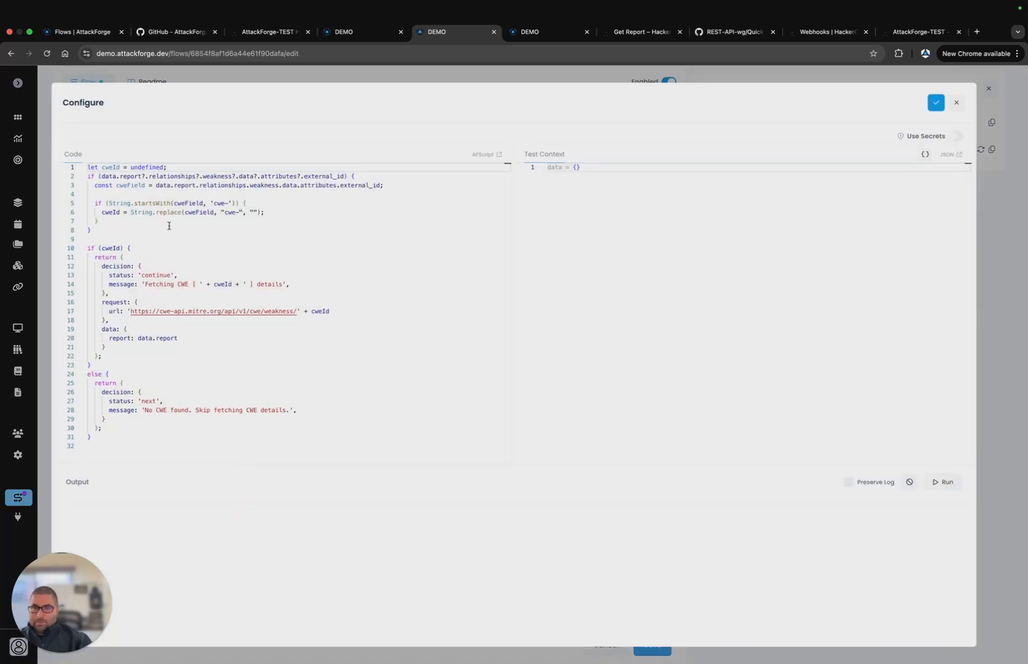
left_click_drag(225, 213, 239, 213)
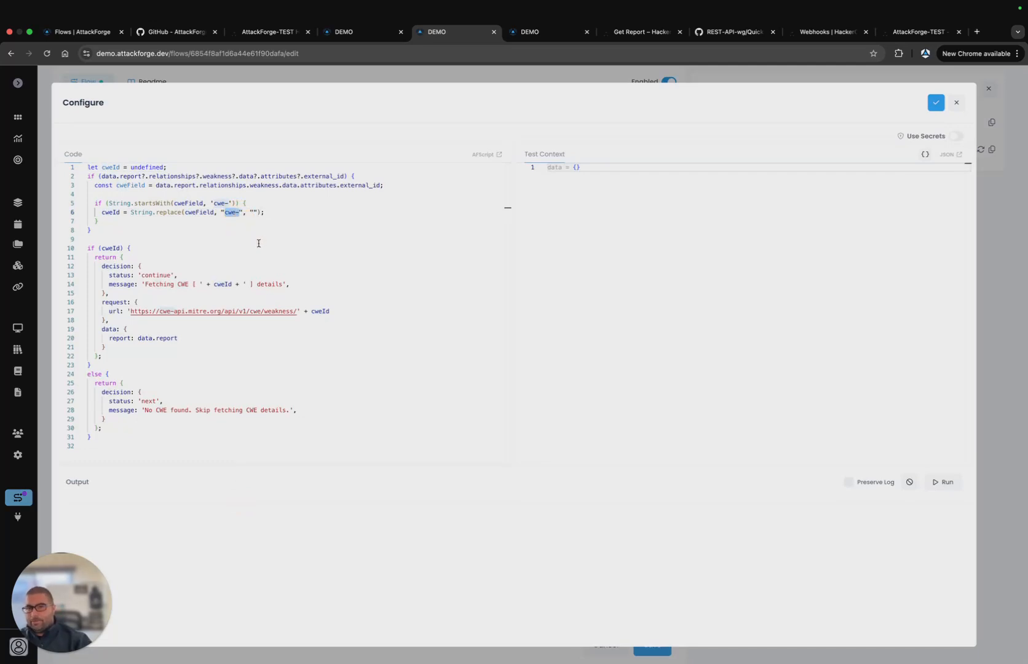
left_click(225, 248)
double_click(109, 248)
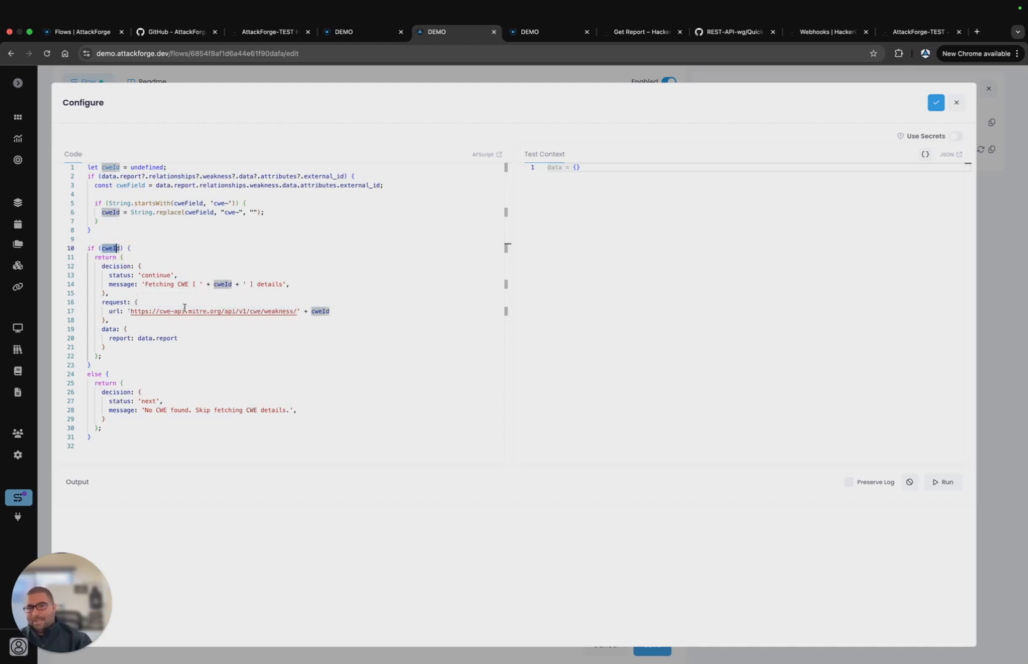
left_click(327, 313)
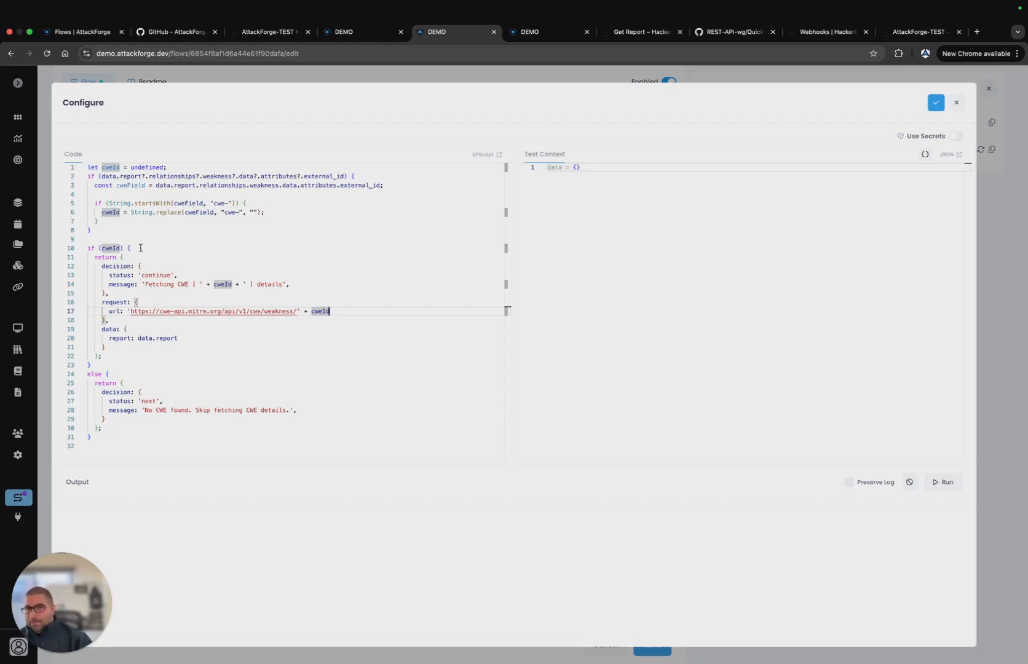
- Examine the else branch's 'next' decision status and the report passed on in the returned data object, and close the script
left_click(129, 378)
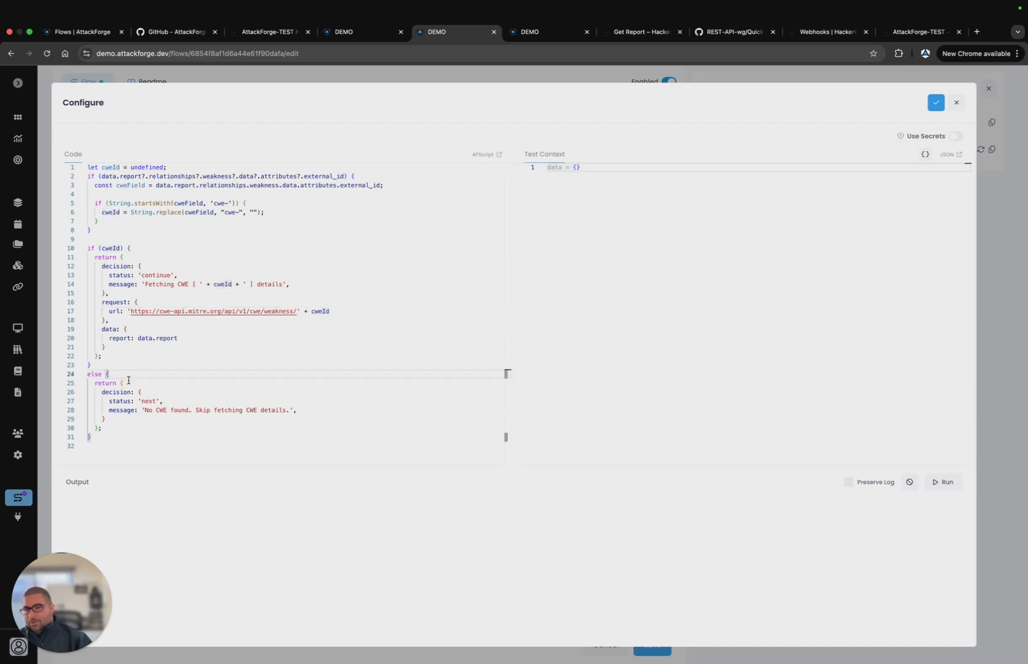
double_click(146, 401)
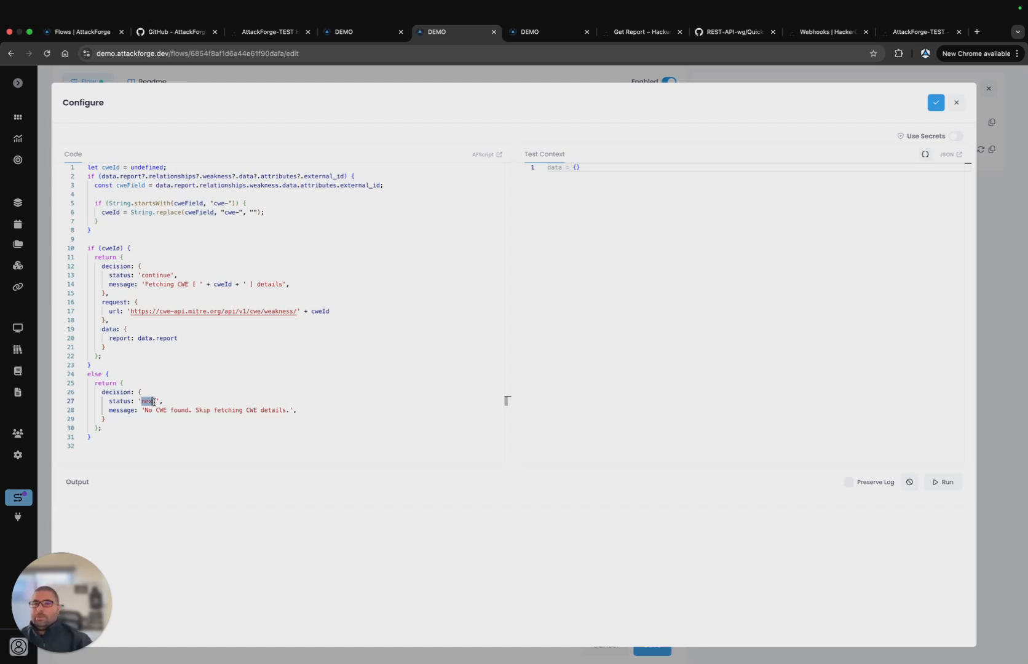
left_click(173, 428)
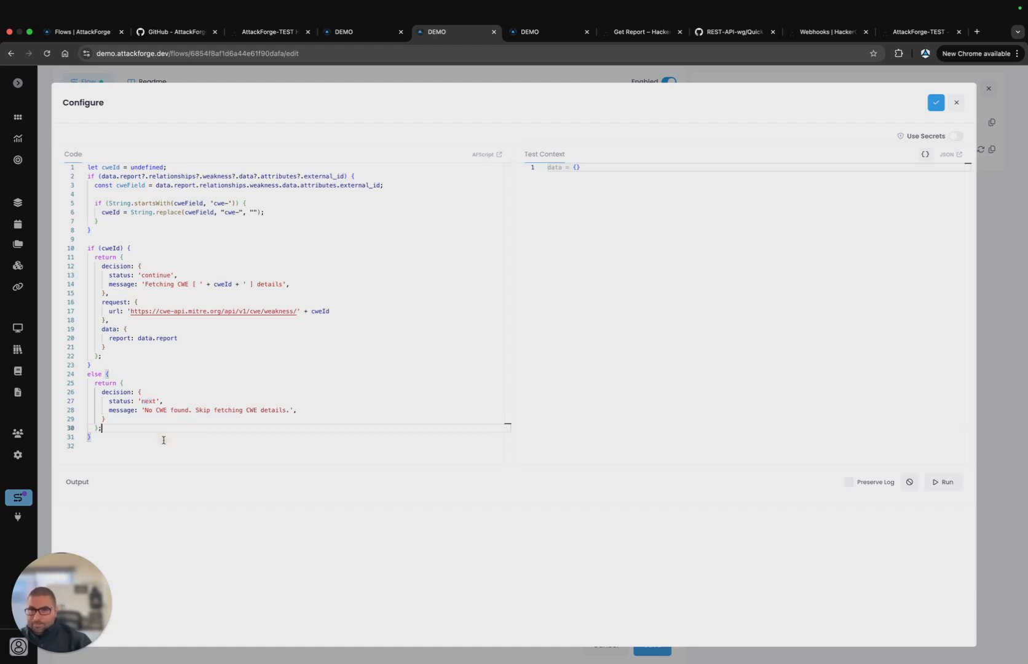
double_click(115, 330)
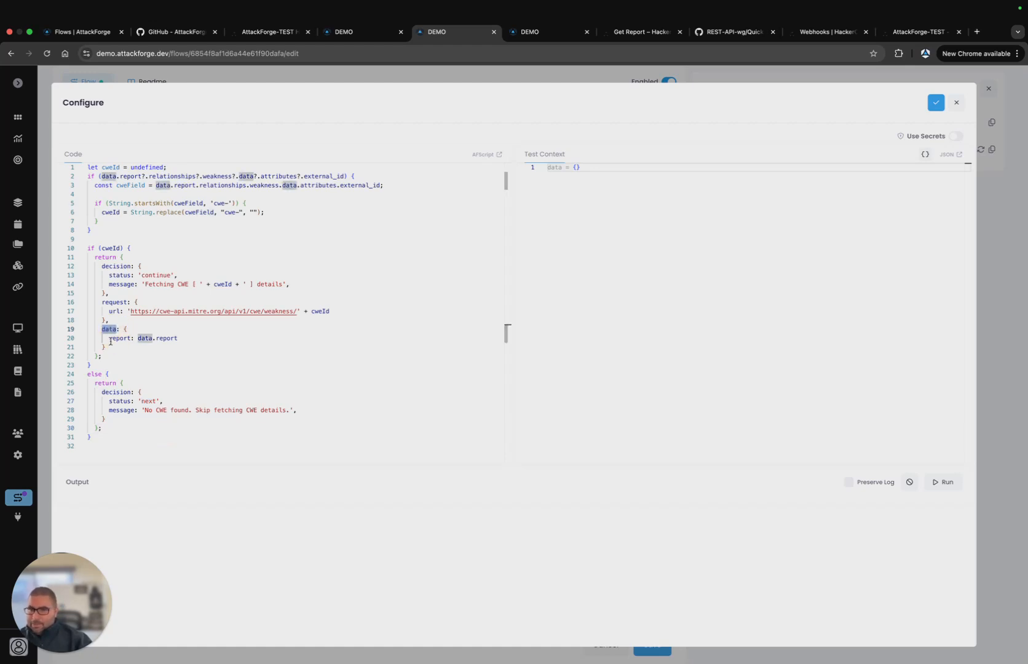
left_click_drag(109, 339, 130, 339)
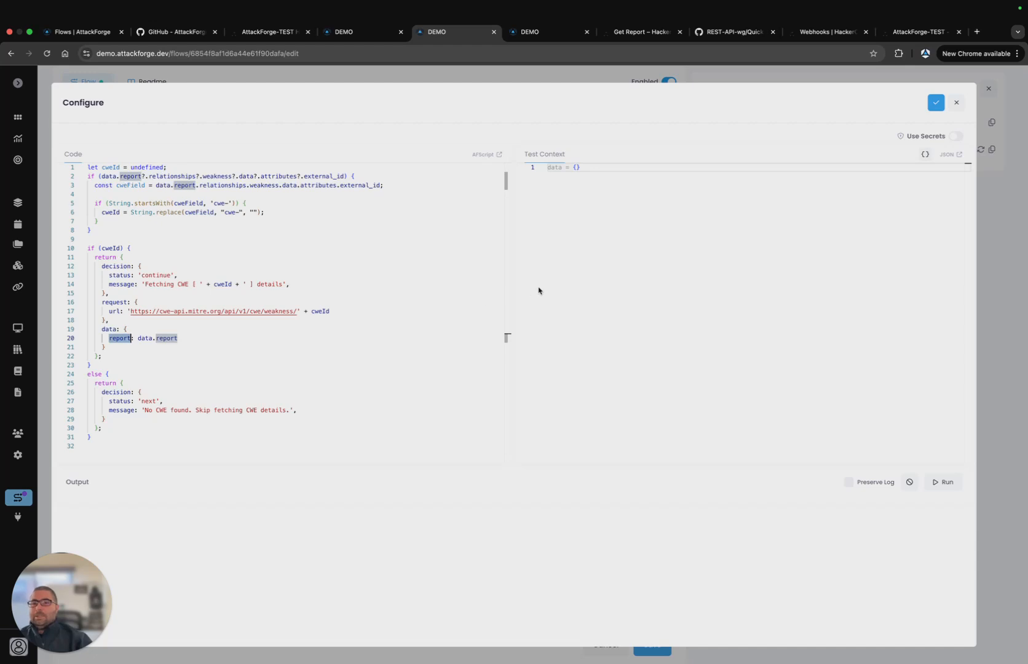
left_click(935, 102)
- Open the response script of Get CWE Details and examine its Weaknesses[0] condition and the report and cwe fields it returns
left_click(223, 423)
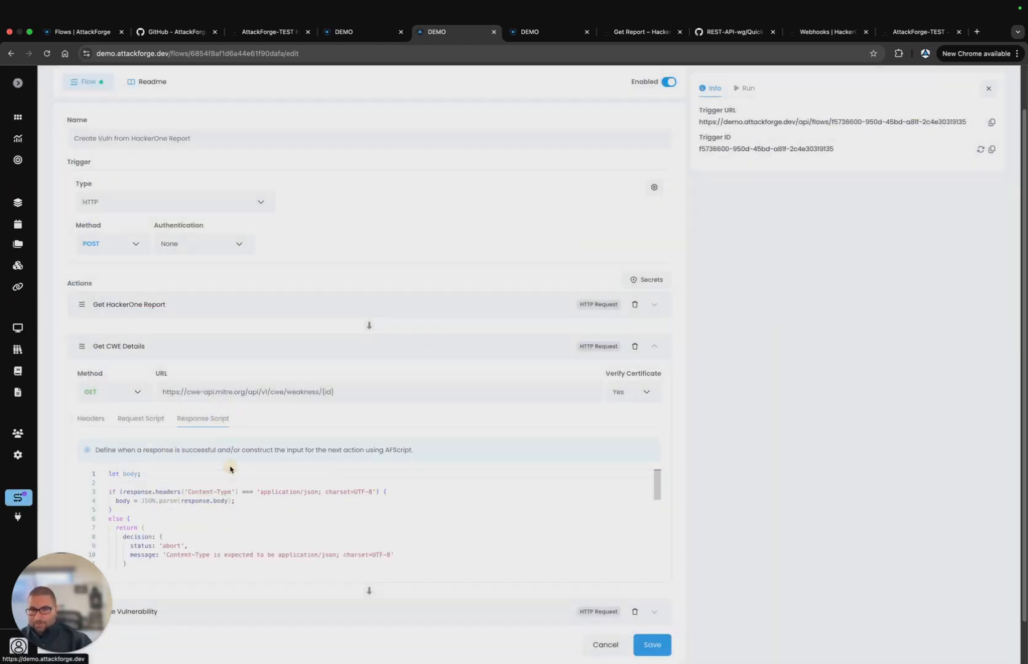
left_click(238, 556)
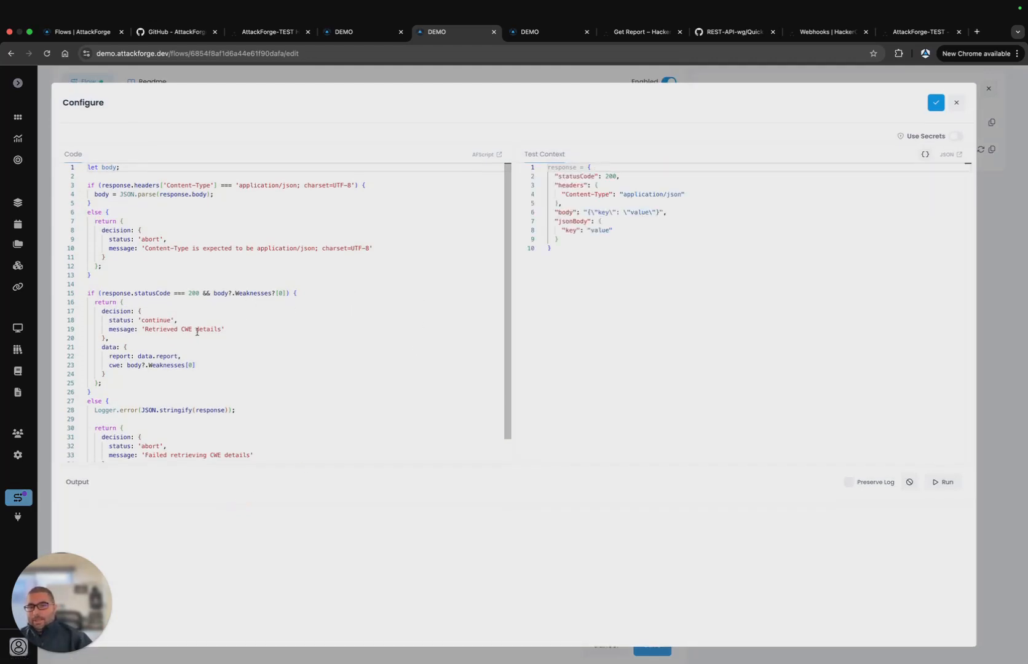
scroll(260, 308, "down", 1)
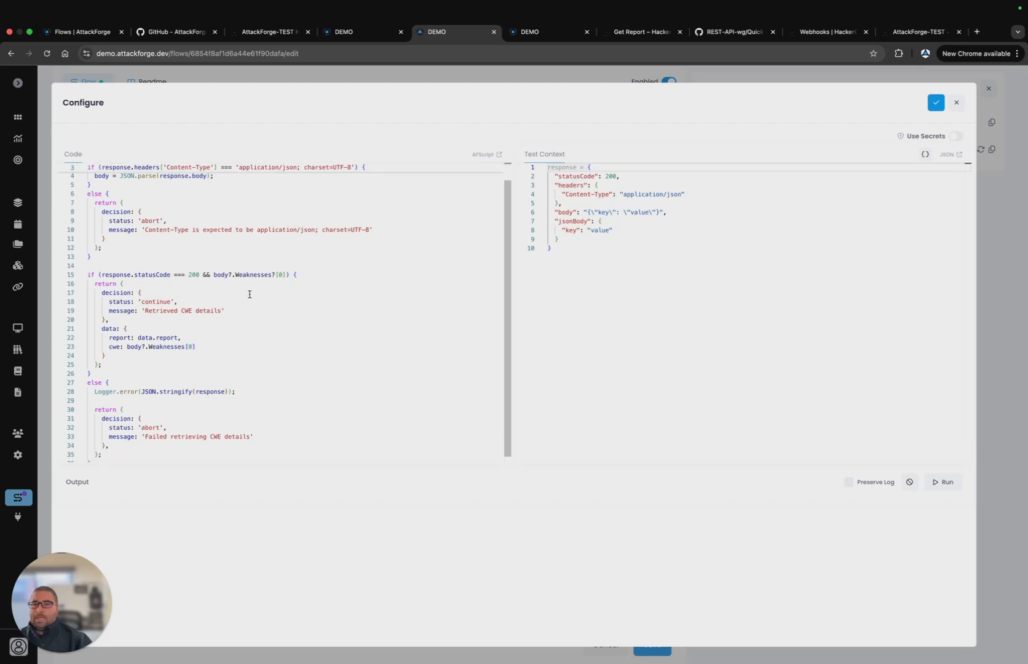
double_click(267, 274)
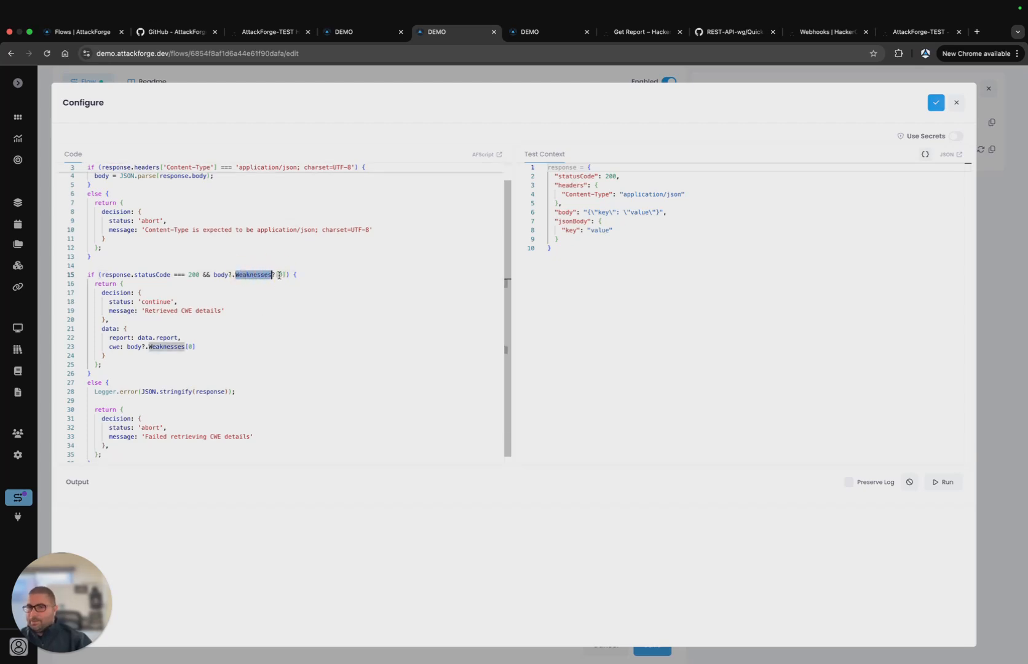
left_click(123, 337)
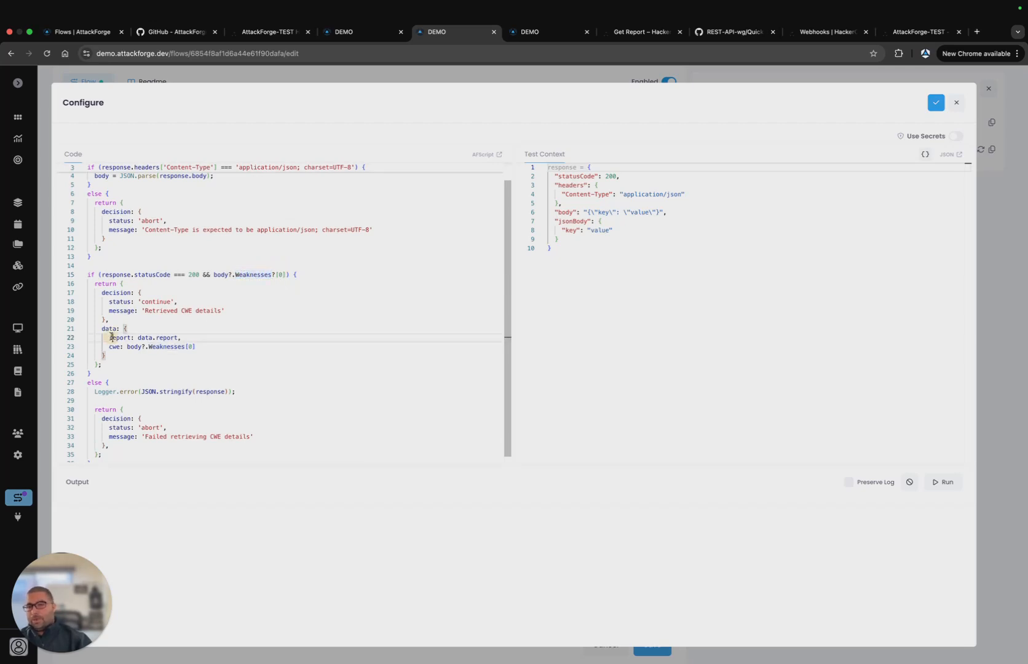
double_click(123, 338)
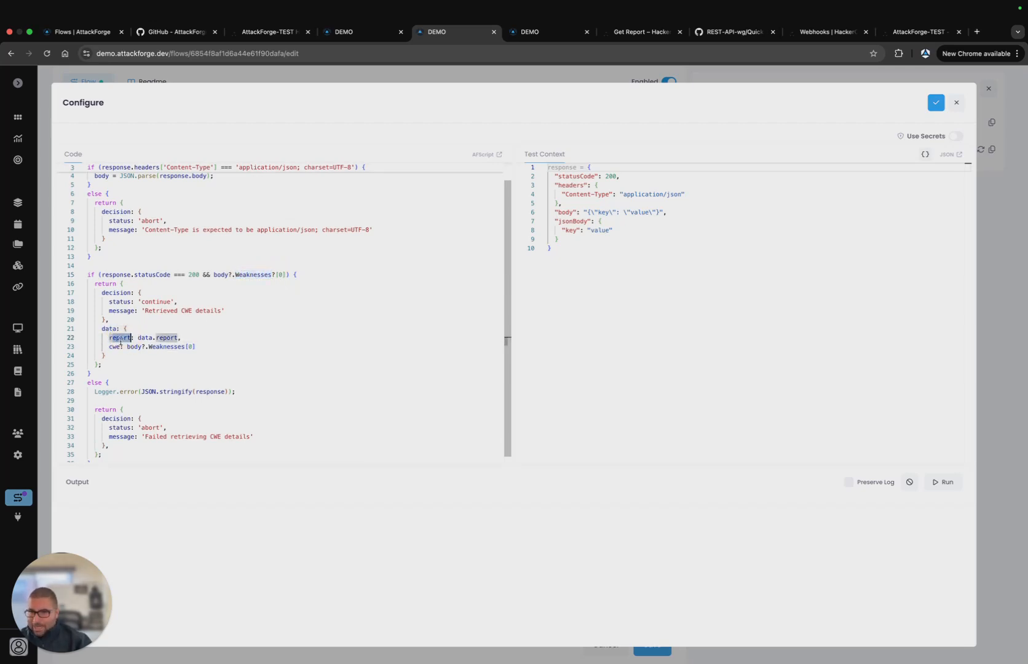
double_click(114, 347)
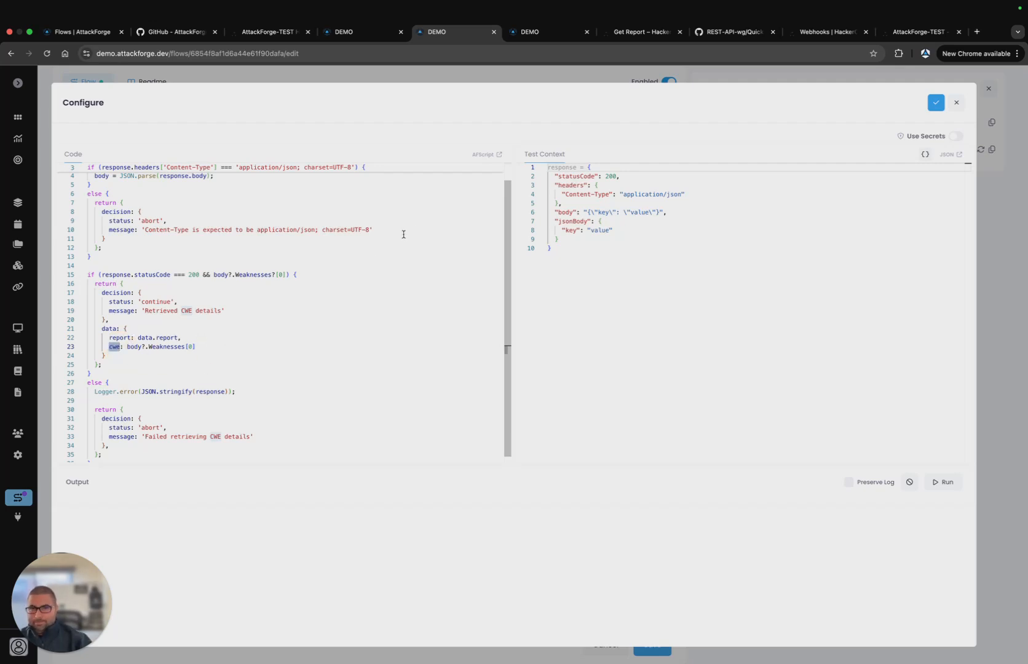
- Examine the Weaknesses array in the run's Get CWE Details response body, and return to the response script in the flow editor
left_click(541, 31)
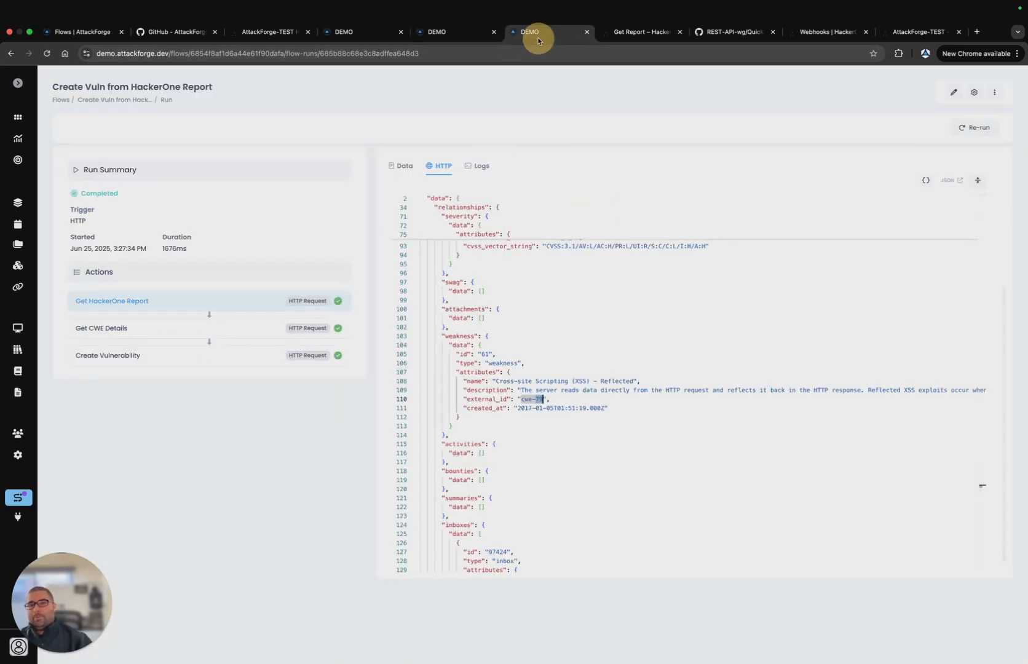
left_click(248, 335)
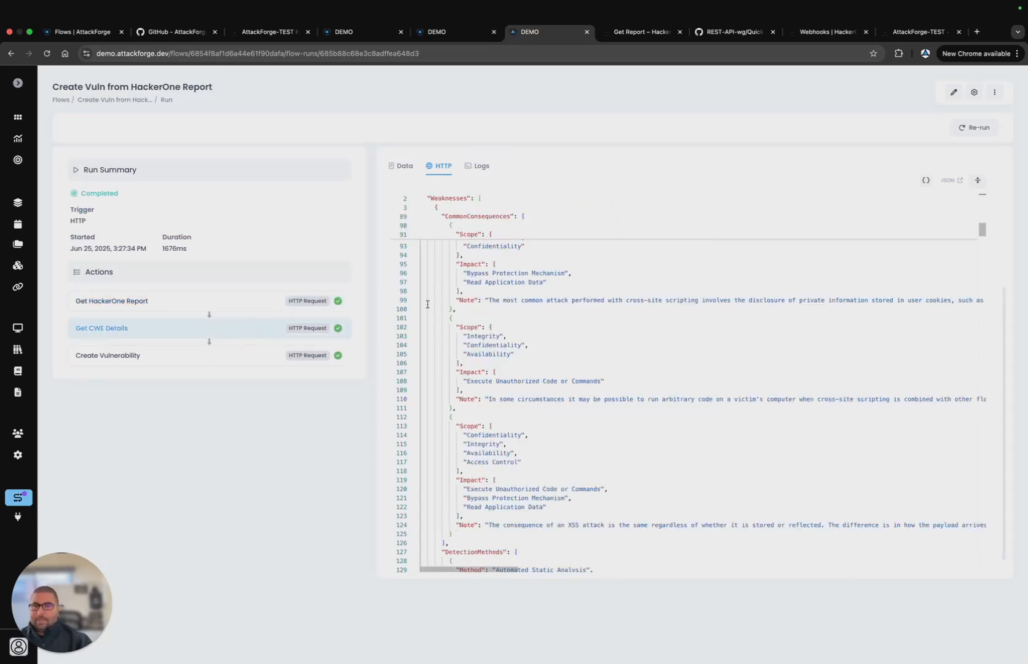
scroll(460, 325, "up", 10)
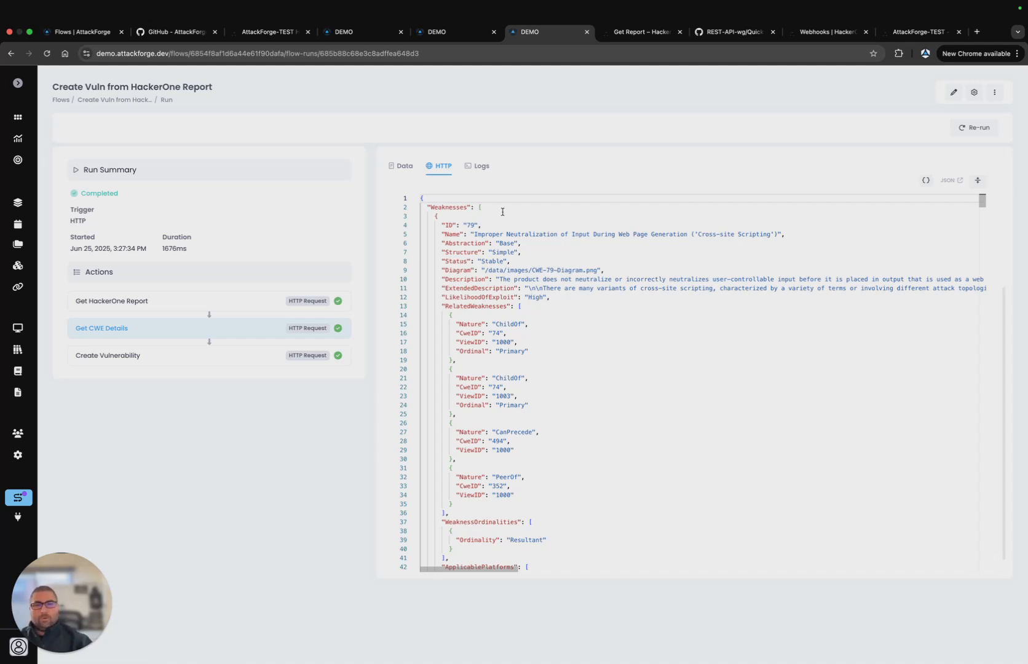
left_click(464, 33)
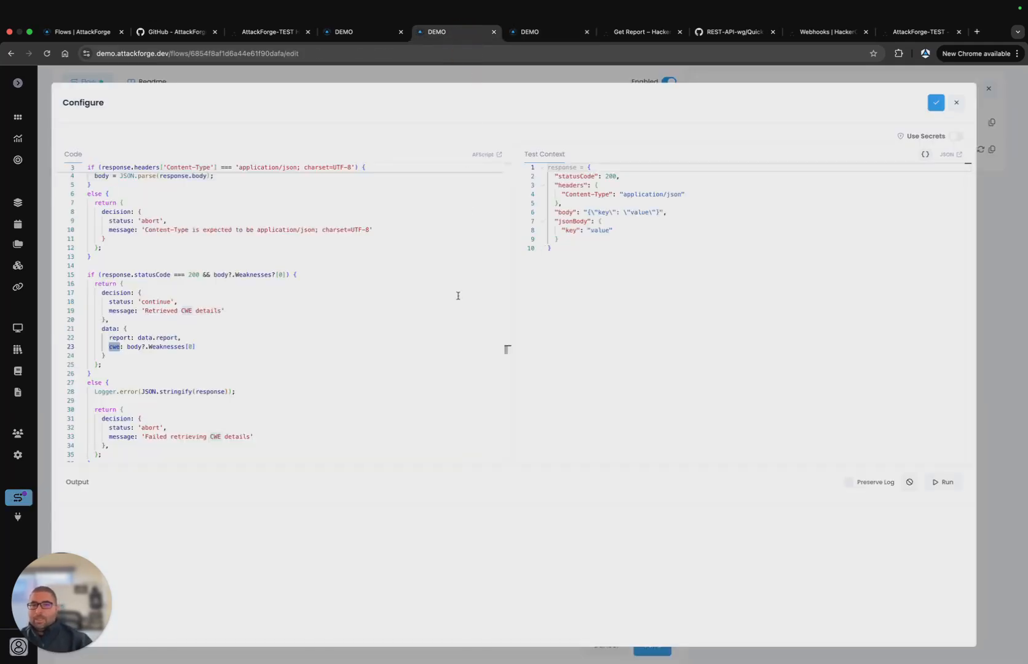
- Close the Get CWE Details response script and open the request script of the Create Vulnerability action
left_click(956, 103)
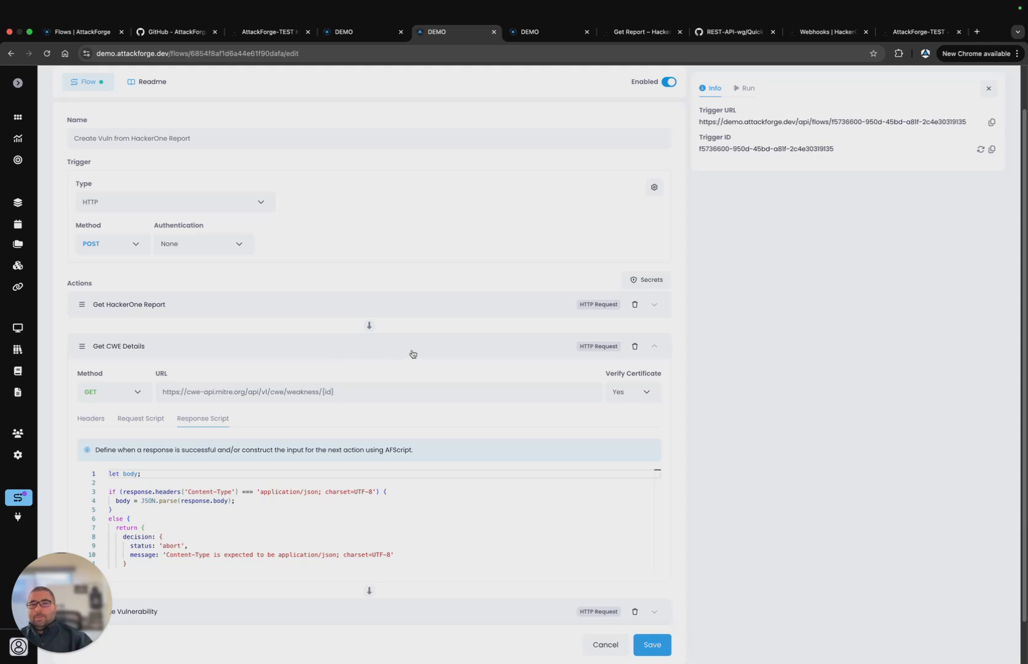
left_click(412, 350)
left_click(314, 433)
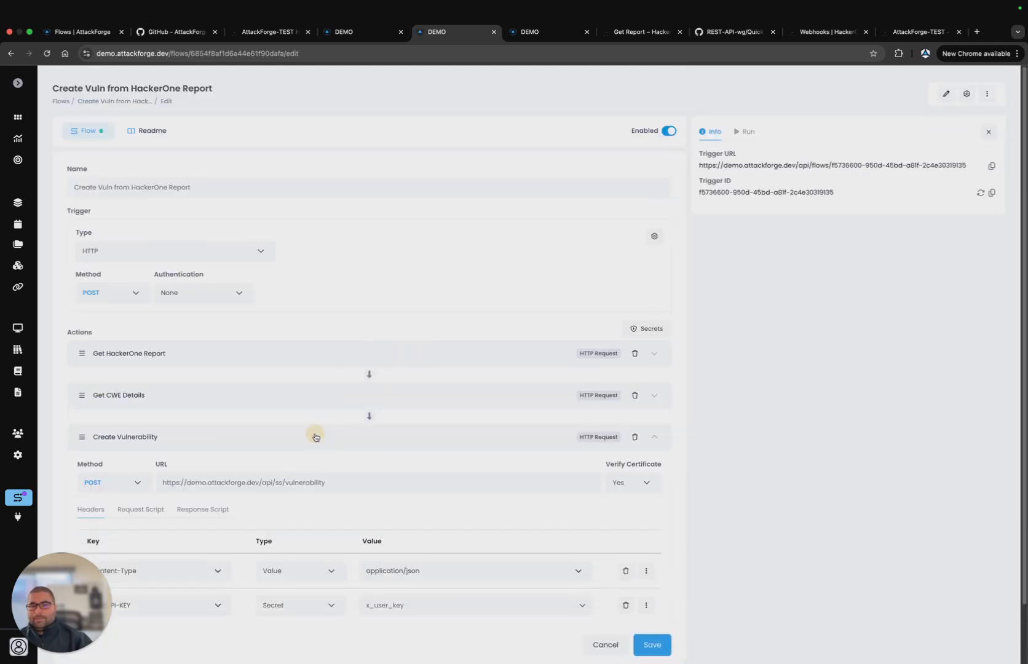
scroll(315, 436, "down", 3)
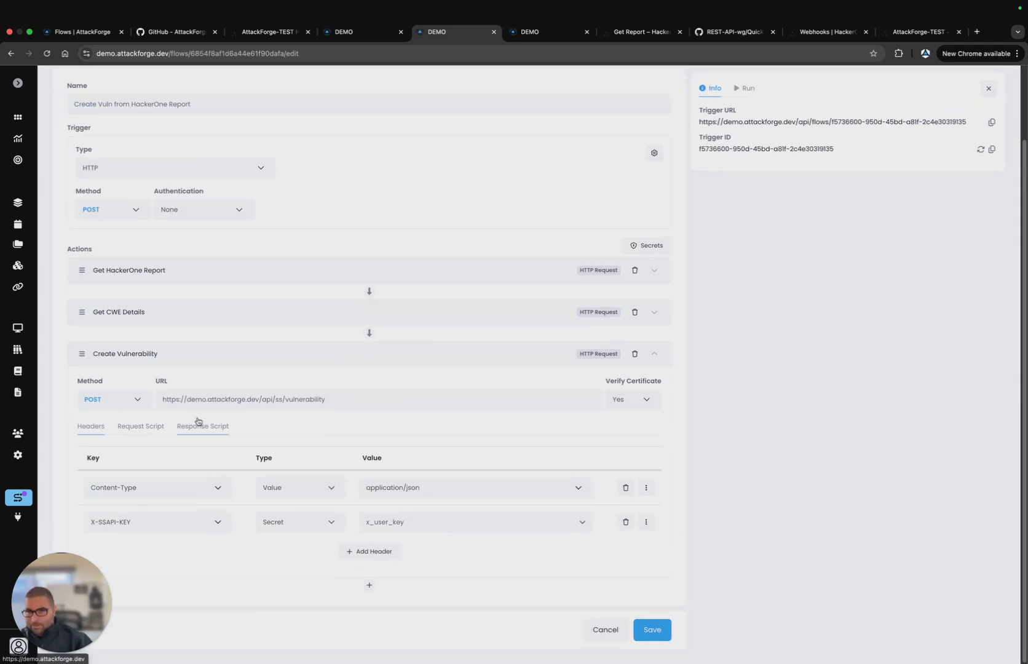
left_click(151, 435)
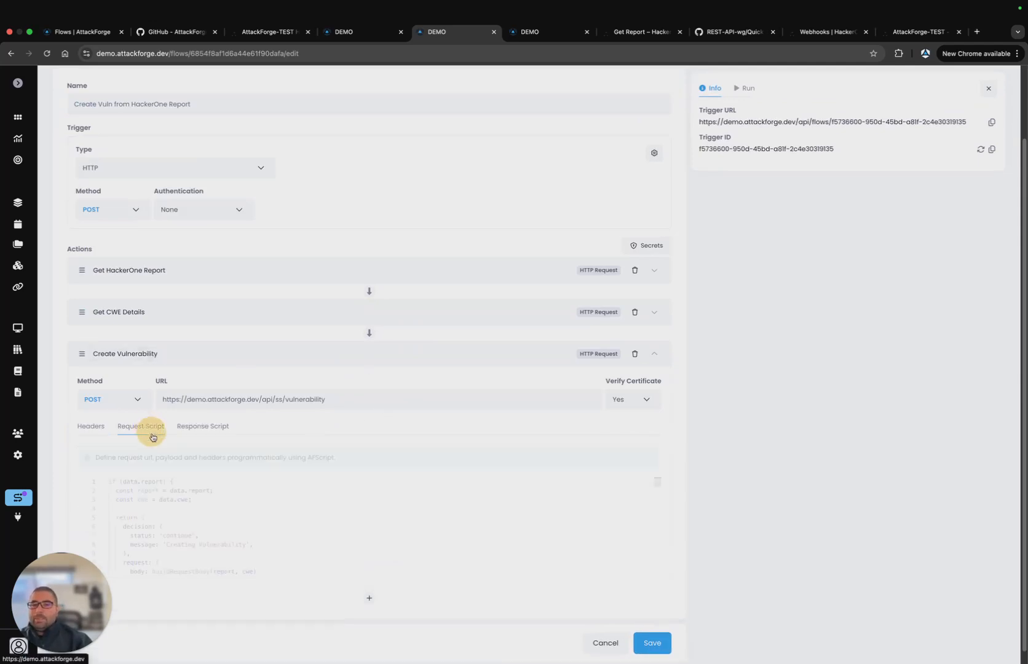
left_click(182, 501)
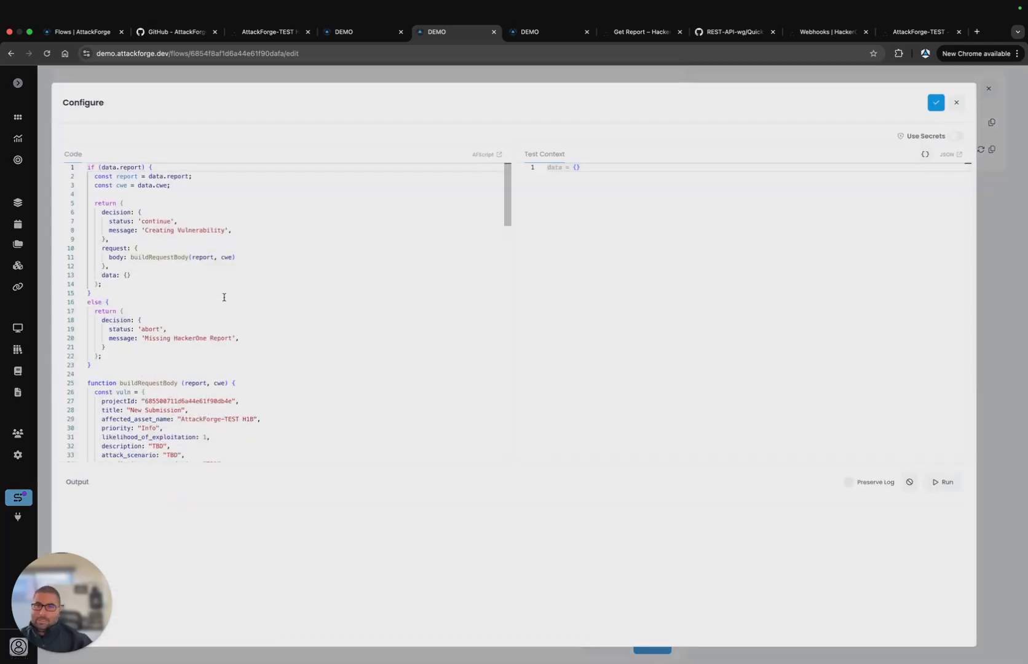
- Examine the report and cwe constants in the request script and the buildRequestBody call that fills the request body
double_click(126, 176)
double_click(125, 185)
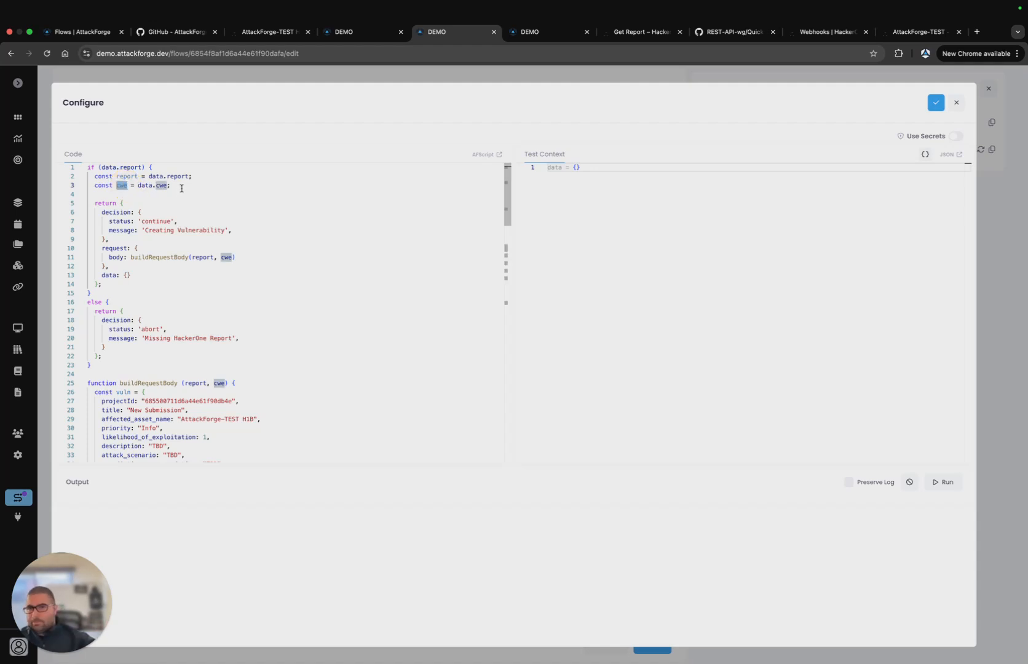
left_click(203, 202)
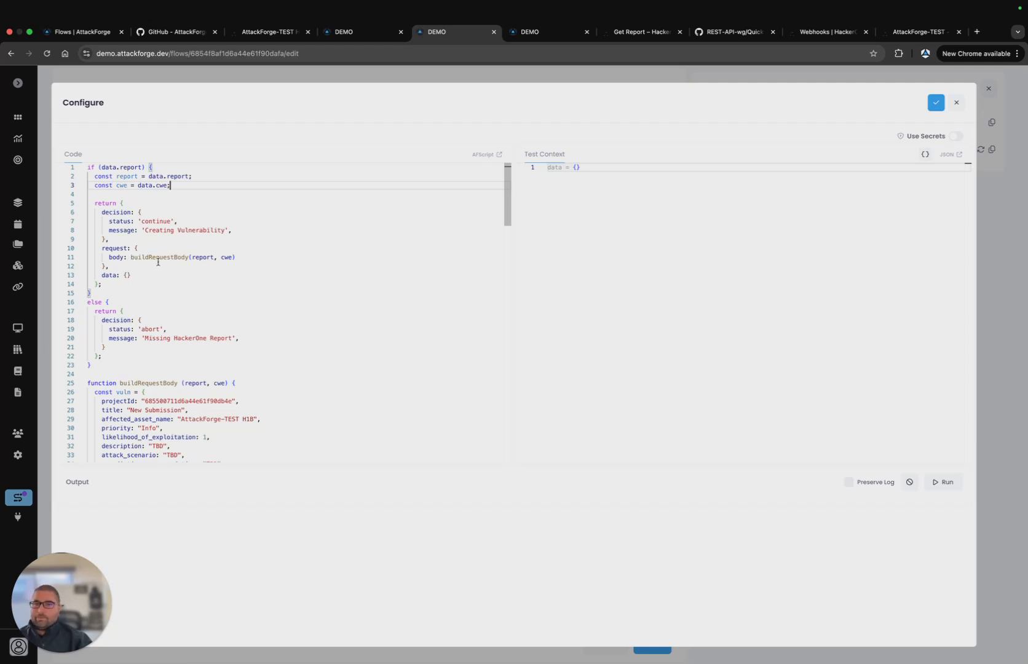
left_click_drag(130, 257, 180, 257)
left_click(198, 283)
- Examine the buildRequestBody function's report and cwe parameters and the vuln object it declares
scroll(195, 286, "down", 2)
scroll(196, 286, "down", 4)
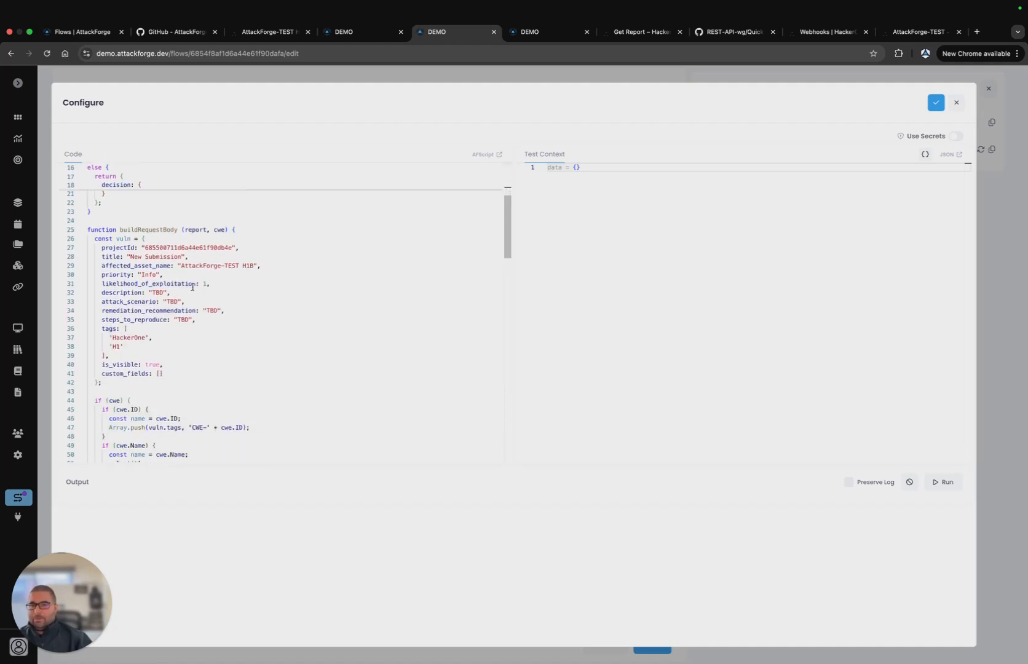
left_click_drag(182, 229, 225, 230)
left_click(179, 239)
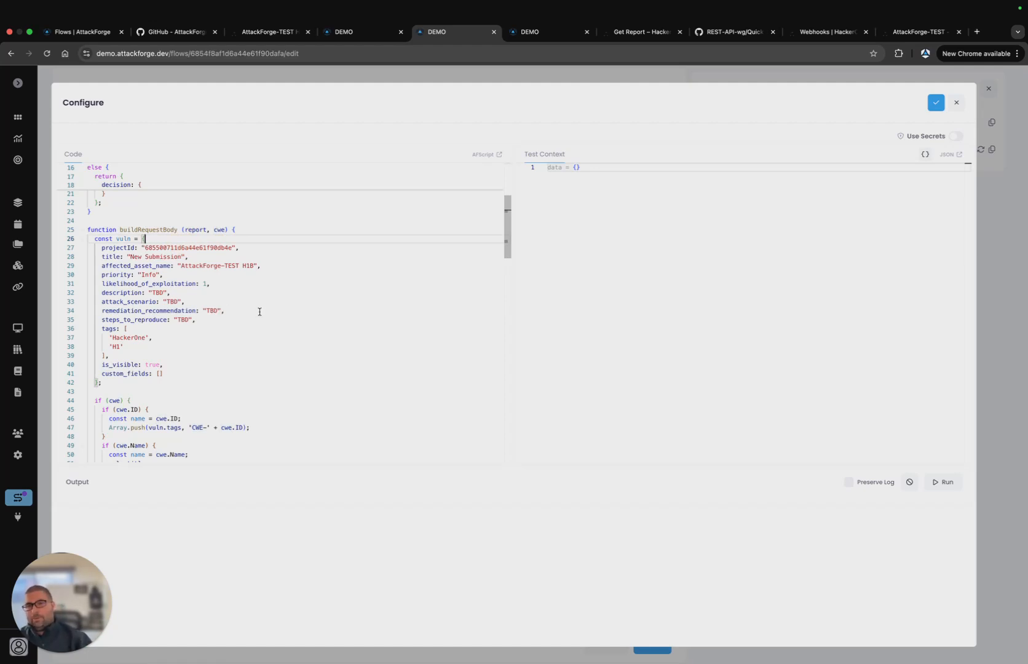
scroll(259, 296, "down", 1)
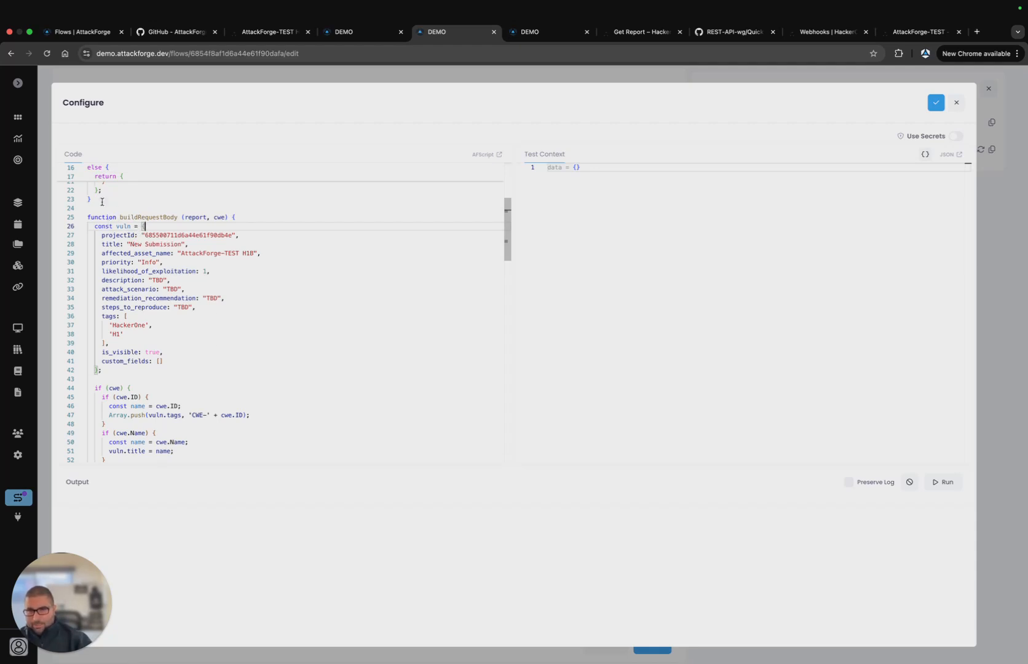
- Compare the script's projectId with the project name on the created vulnerability's page, and return to the request script
double_click(120, 235)
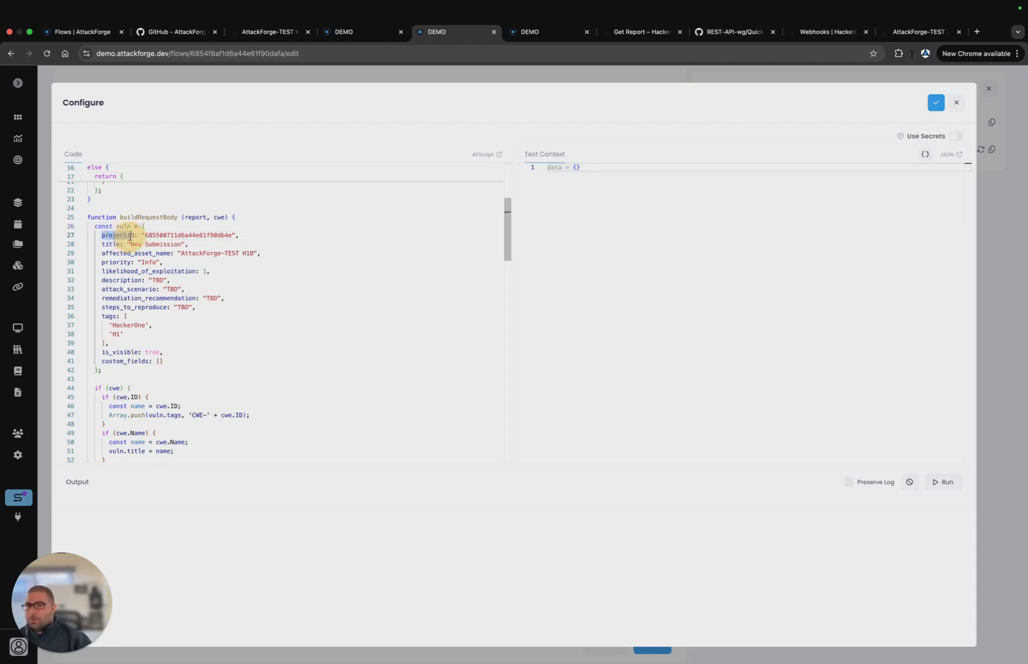
left_click(348, 35)
scroll(348, 250, "up", 5)
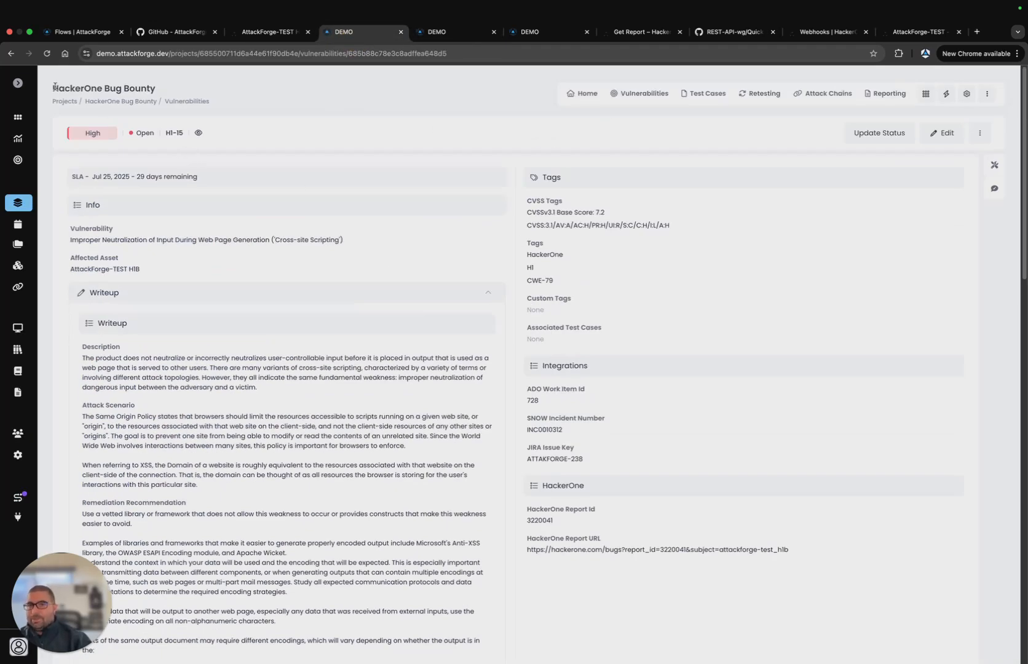
triple_click(151, 87)
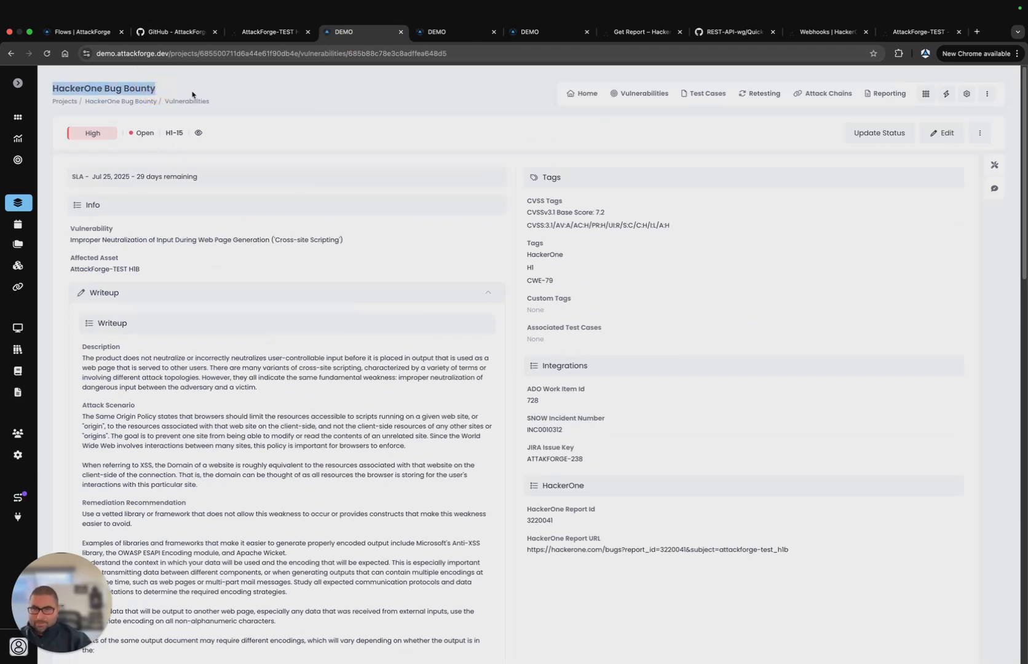
left_click(439, 37)
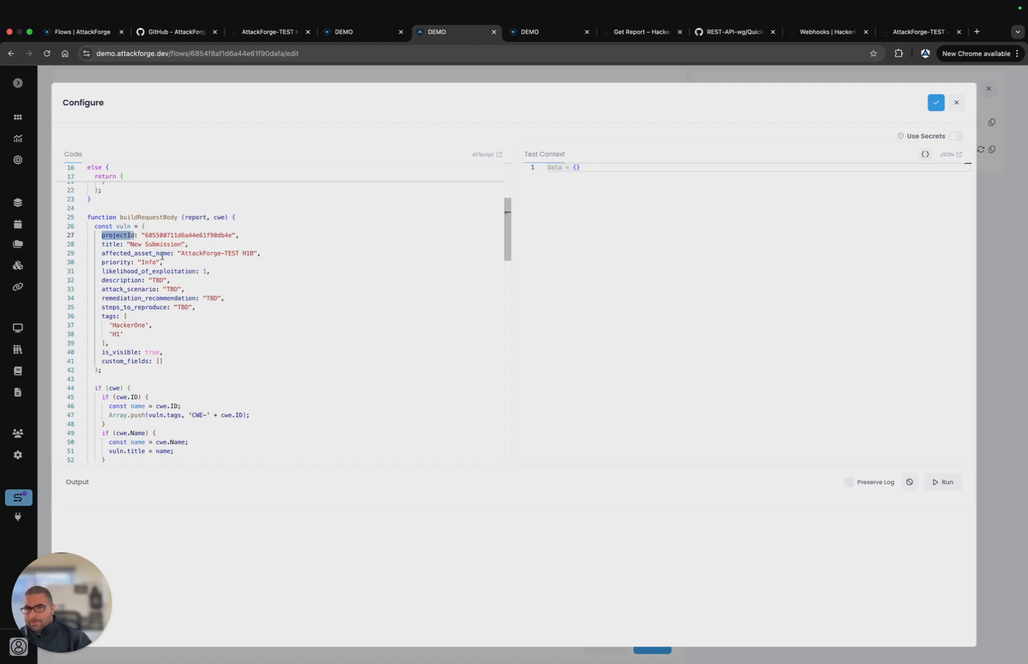
- Examine the vuln object's affected_asset_name, priority and the "TBD" defaults from description to steps_to_reproduce
left_click_drag(102, 254, 171, 254)
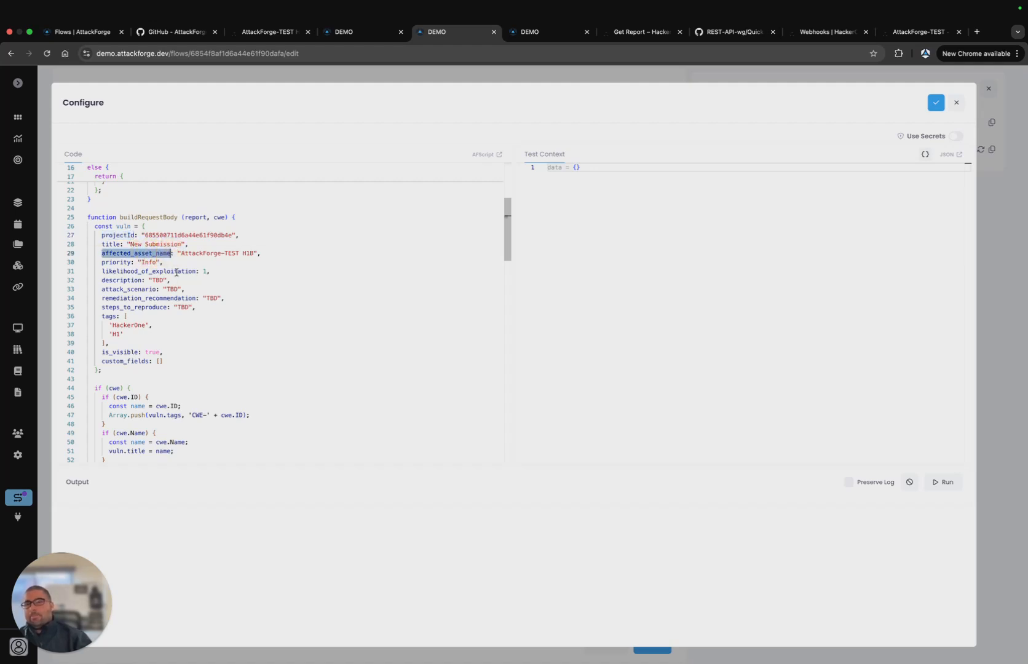
left_click_drag(181, 253, 253, 253)
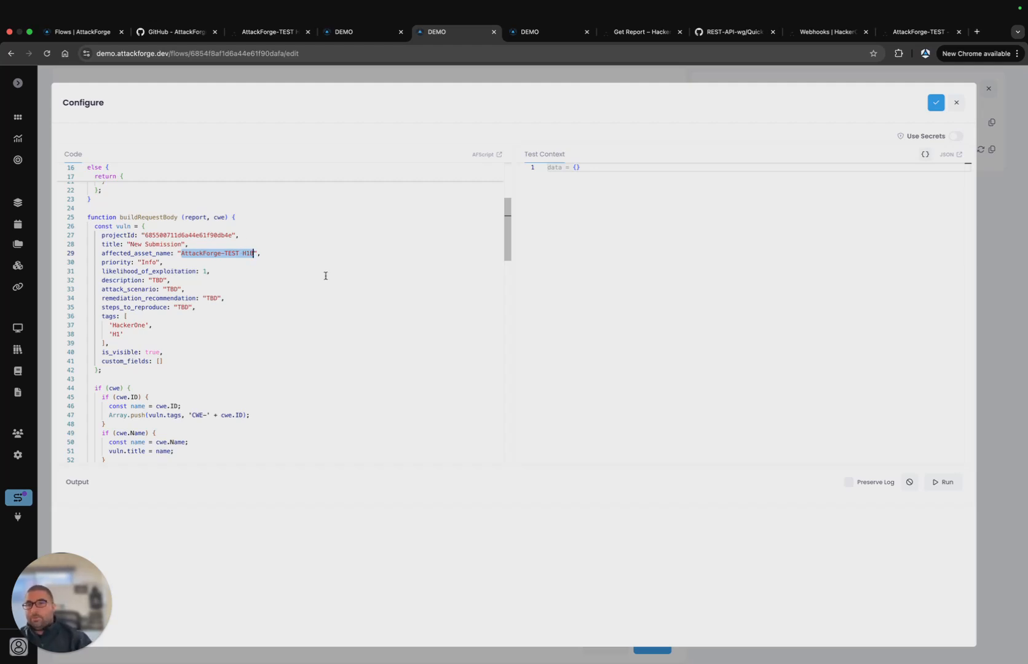
scroll(304, 263, "down", 1)
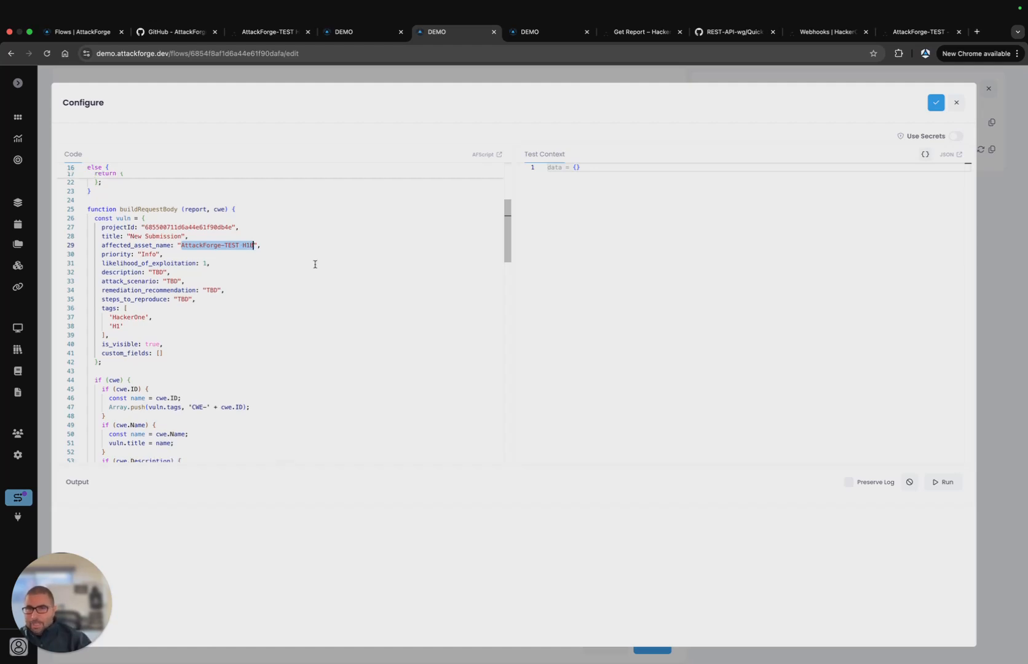
left_click_drag(98, 254, 163, 255)
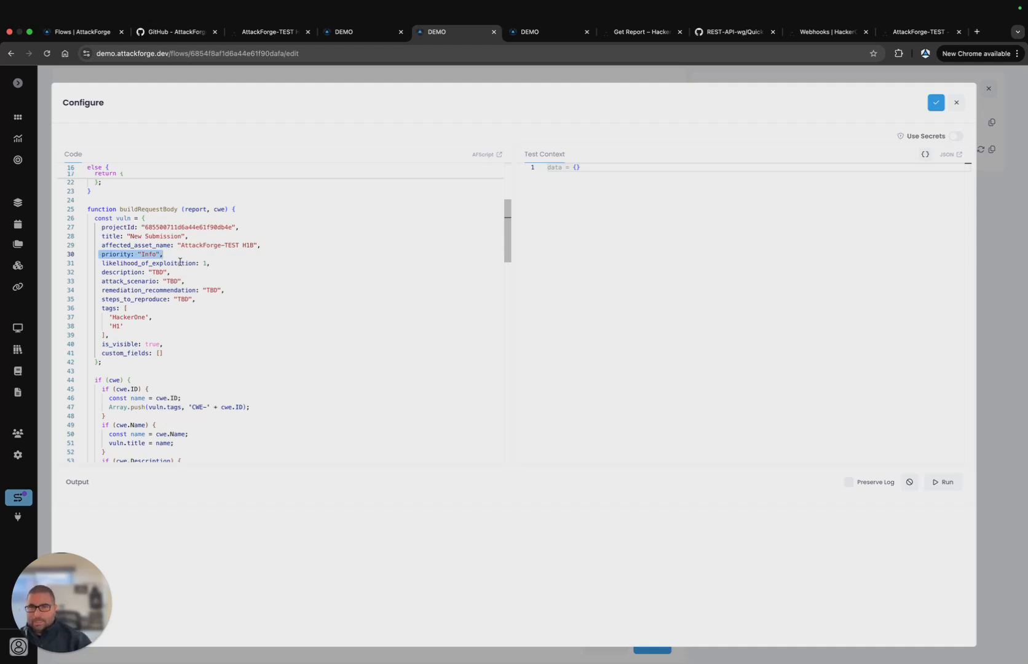
left_click_drag(103, 272, 198, 300)
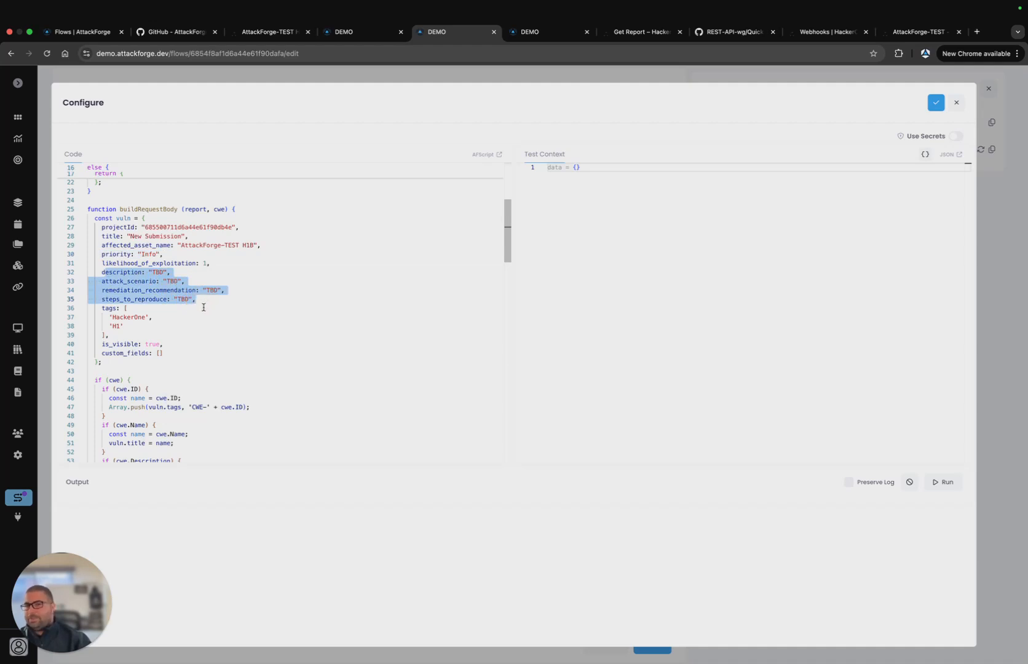
scroll(201, 311, "down", 1)
left_click(201, 310)
- Examine the if (cwe) block, including how cwe.ID is added to the tags and cwe.Name sets the title
scroll(199, 311, "down", 3)
left_click(196, 257)
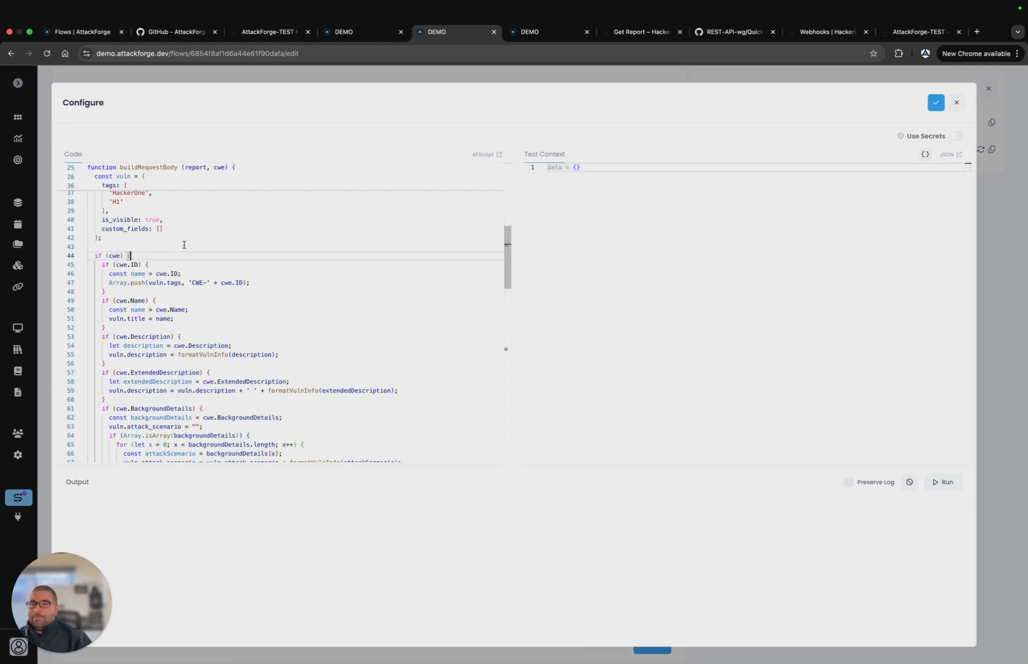
scroll(184, 244, "down", 1)
scroll(184, 245, "down", 1)
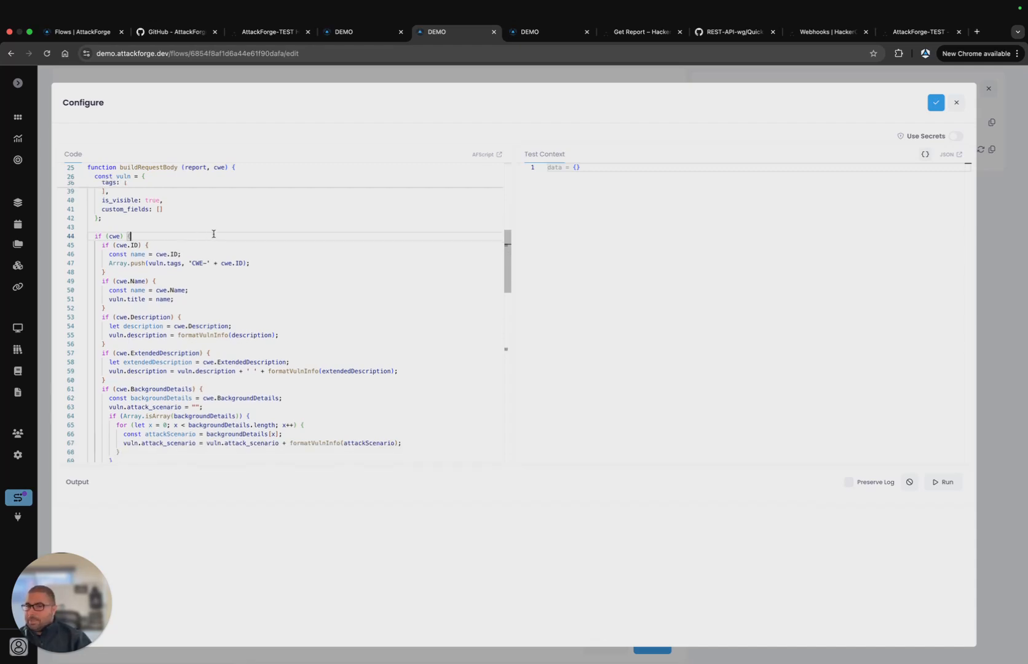
left_click(133, 244)
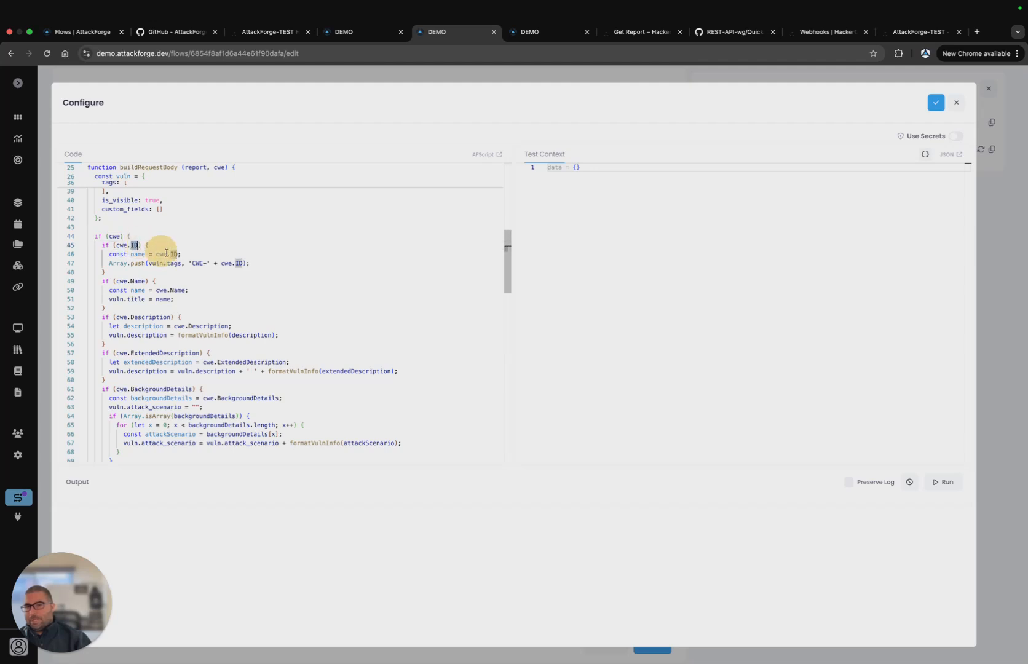
left_click(161, 281)
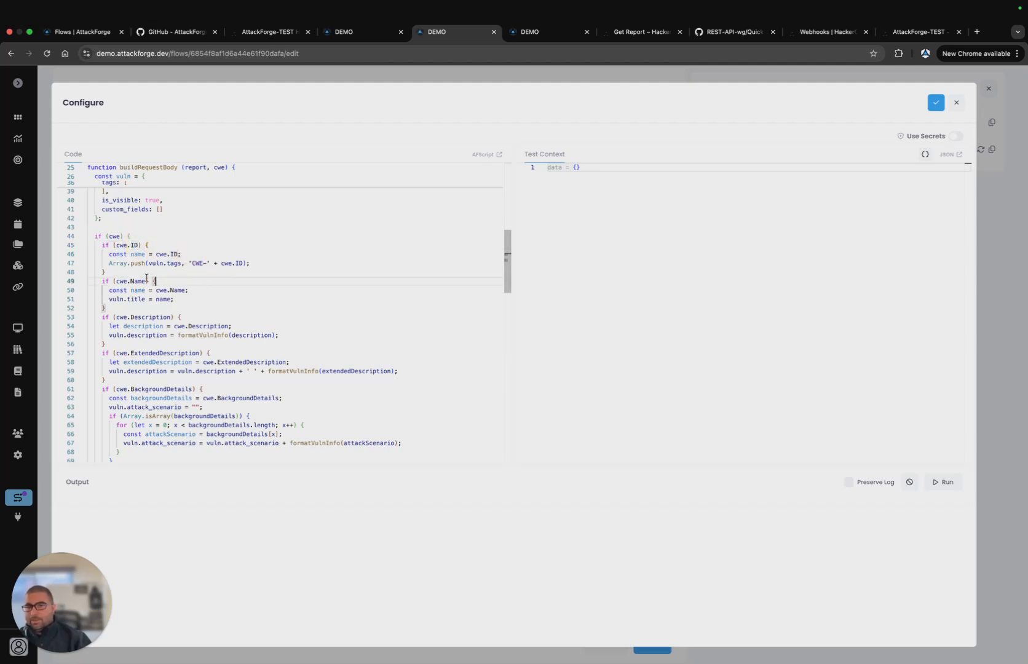
scroll(158, 286, "down", 6)
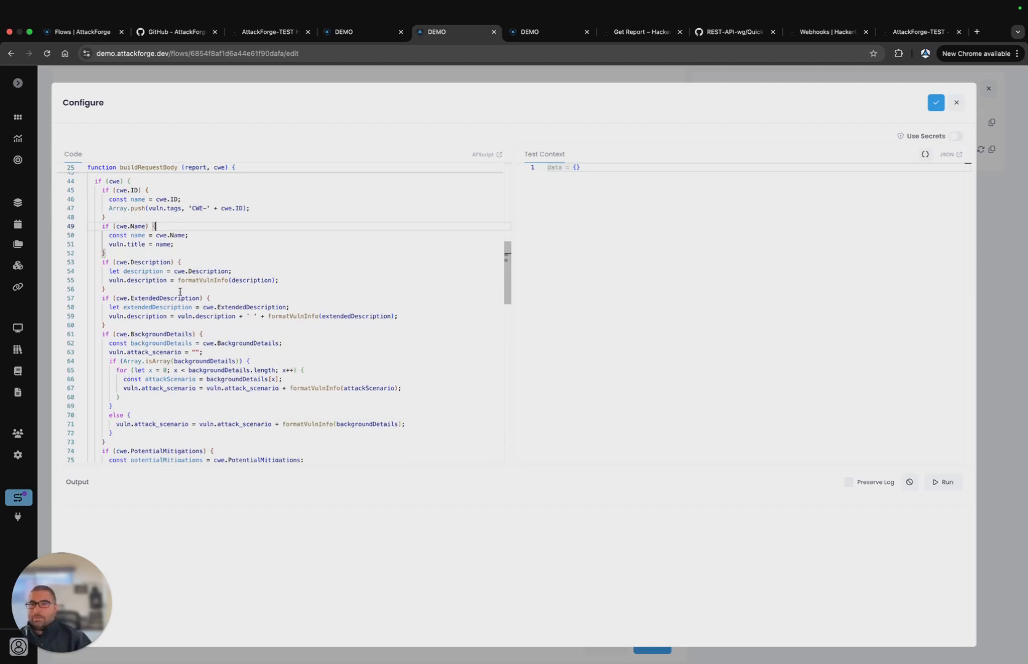
- Examine the formatVulnInfo call on the description and its function definition at the script's end, and return to the cwe block
left_click_drag(178, 281, 229, 280)
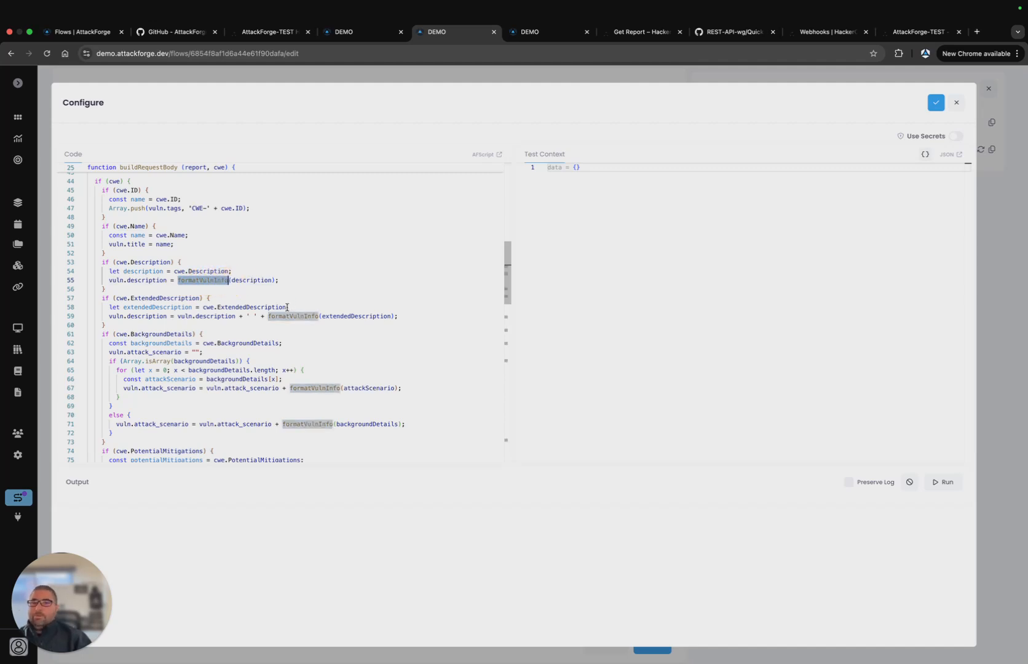
scroll(286, 308, "down", 10)
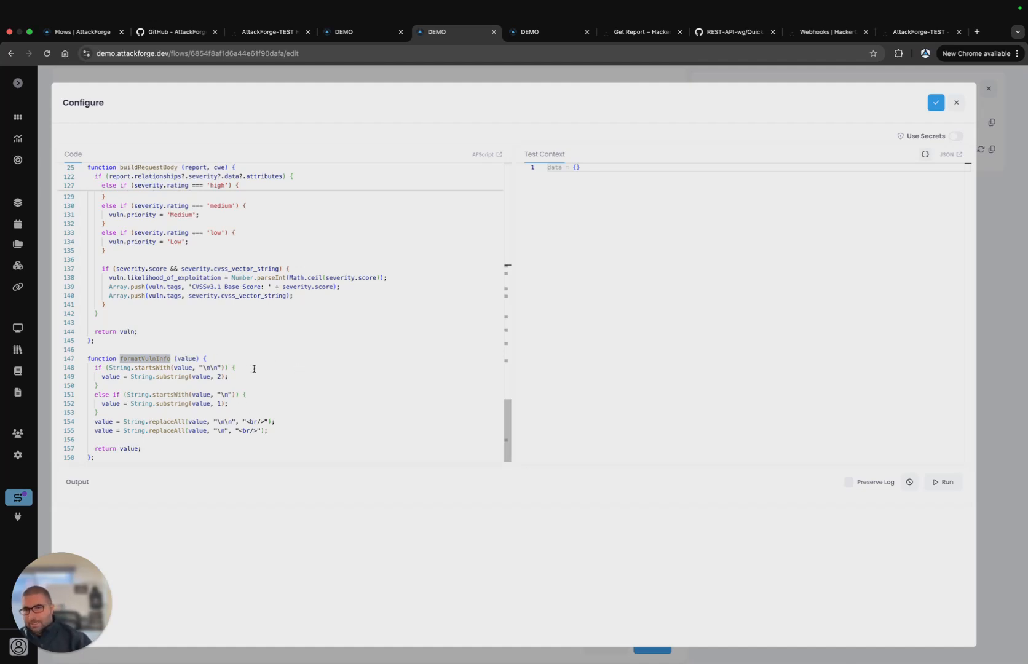
scroll(291, 352, "up", 10)
scroll(290, 353, "up", 10)
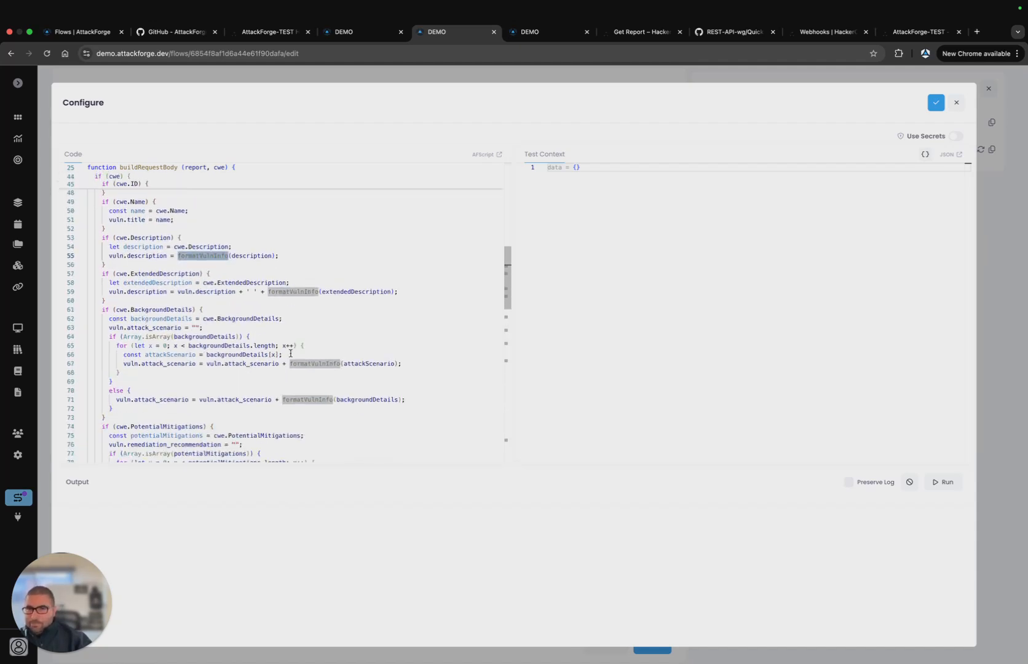
- Examine how cwe.ExtendedDescription extends the description and cwe.BackgroundDetails builds the attack scenario
scroll(290, 353, "down", 3)
scroll(174, 268, "up", 1)
left_click_drag(130, 247, 199, 247)
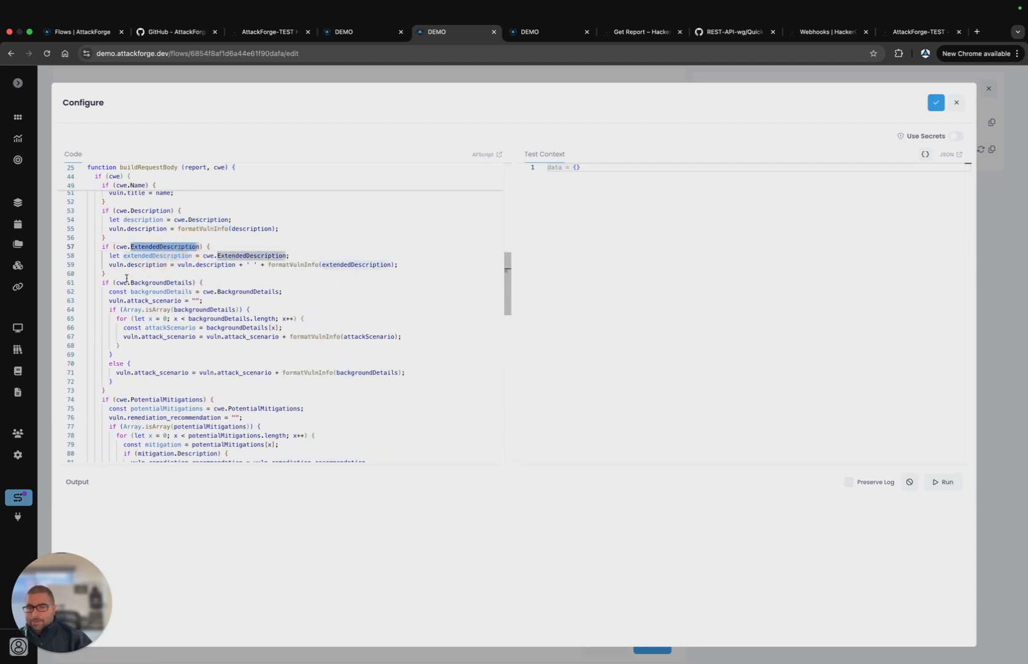
left_click_drag(130, 283, 193, 282)
scroll(178, 284, "down", 1)
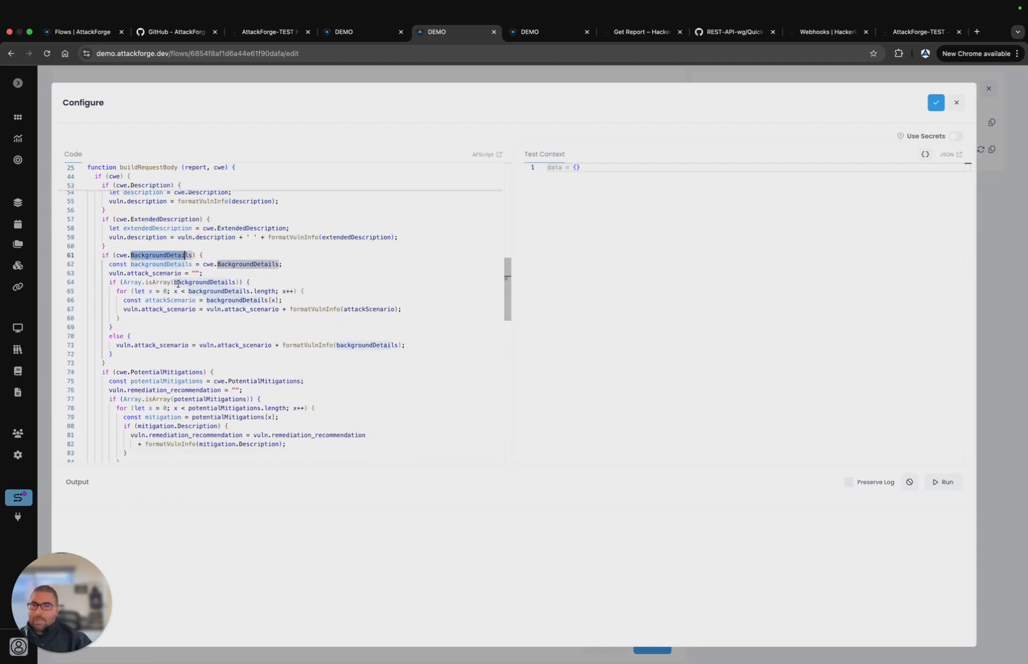
scroll(224, 298, "down", 3)
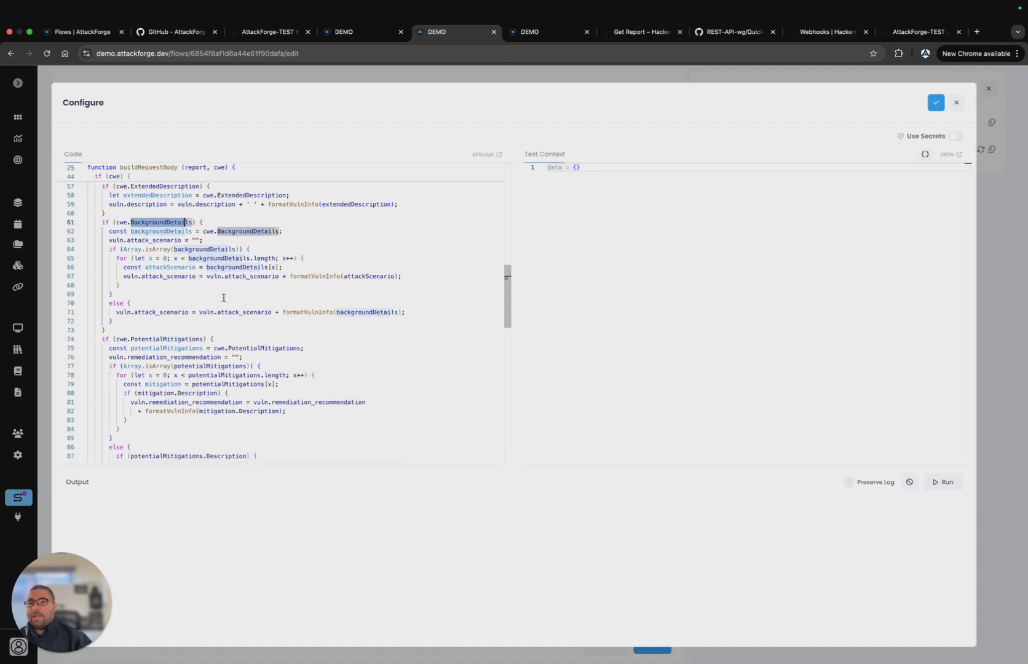
- Examine how cwe.PotentialMitigations is looped through to build the vulnerability's remediation_recommendation
scroll(224, 298, "down", 3)
scroll(156, 307, "down", 2)
scroll(155, 306, "down", 2)
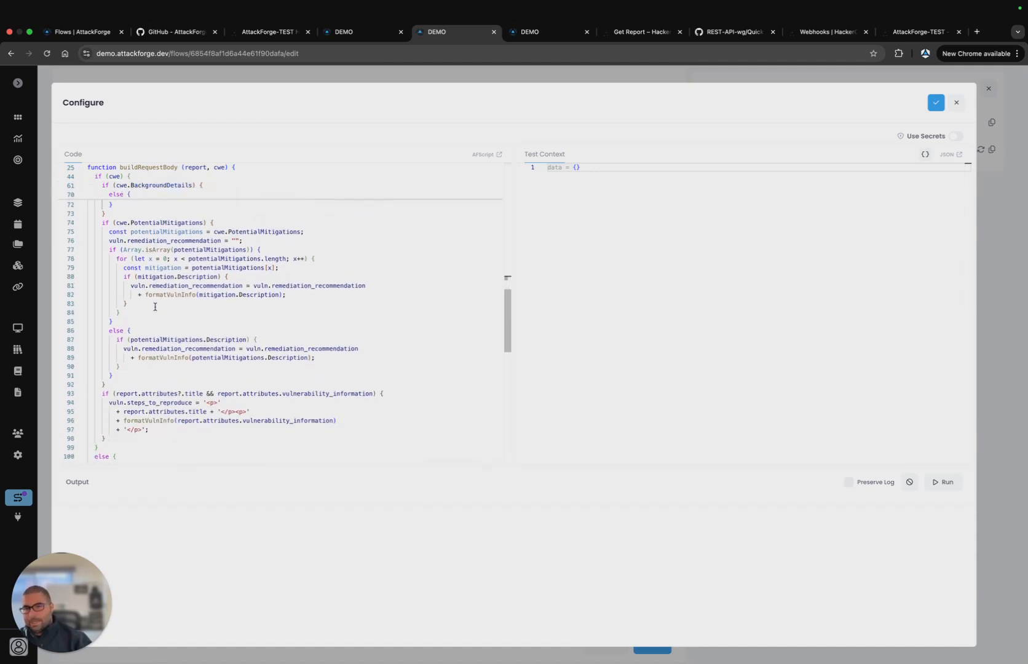
scroll(155, 307, "down", 4)
scroll(156, 307, "down", 2)
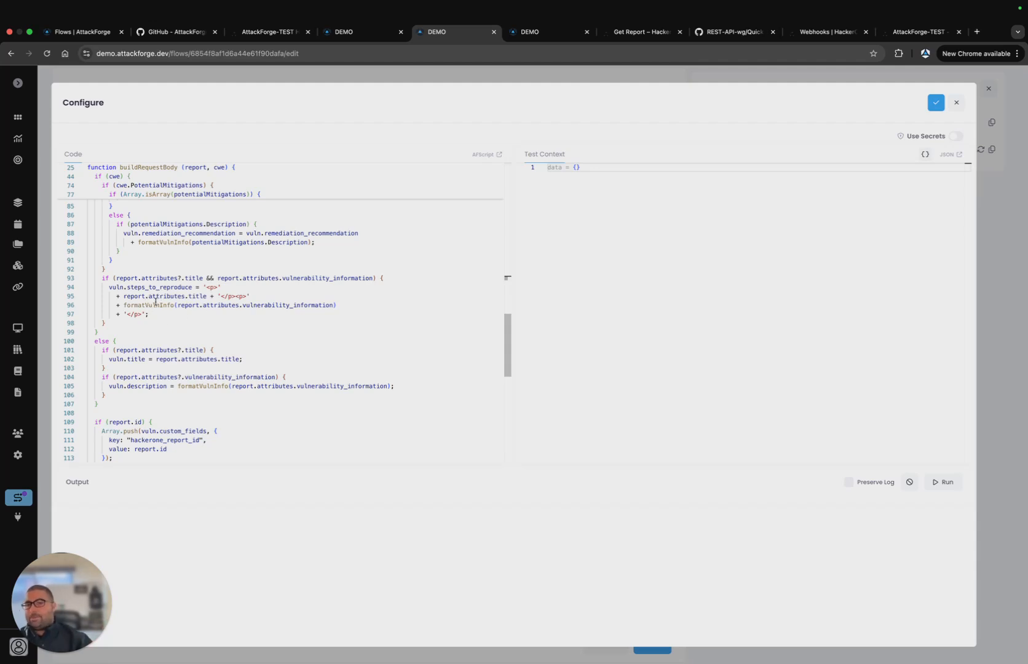
- Examine how steps_to_reproduce is built from the report attributes, and the else branch that sets title and description without a CWE
scroll(170, 301, "down", 1)
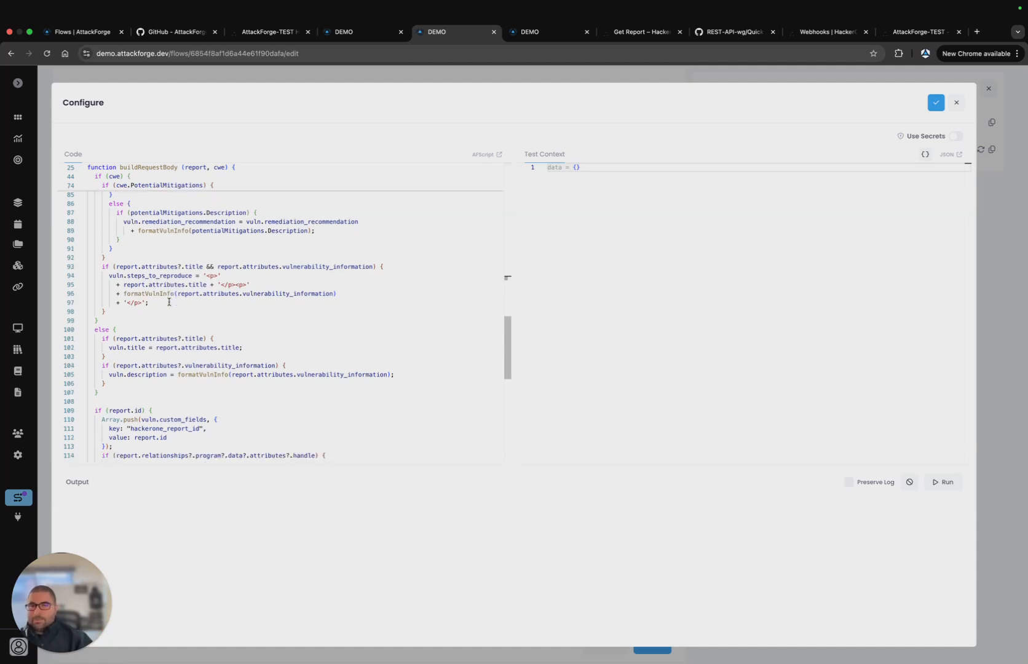
scroll(108, 284, "down", 1)
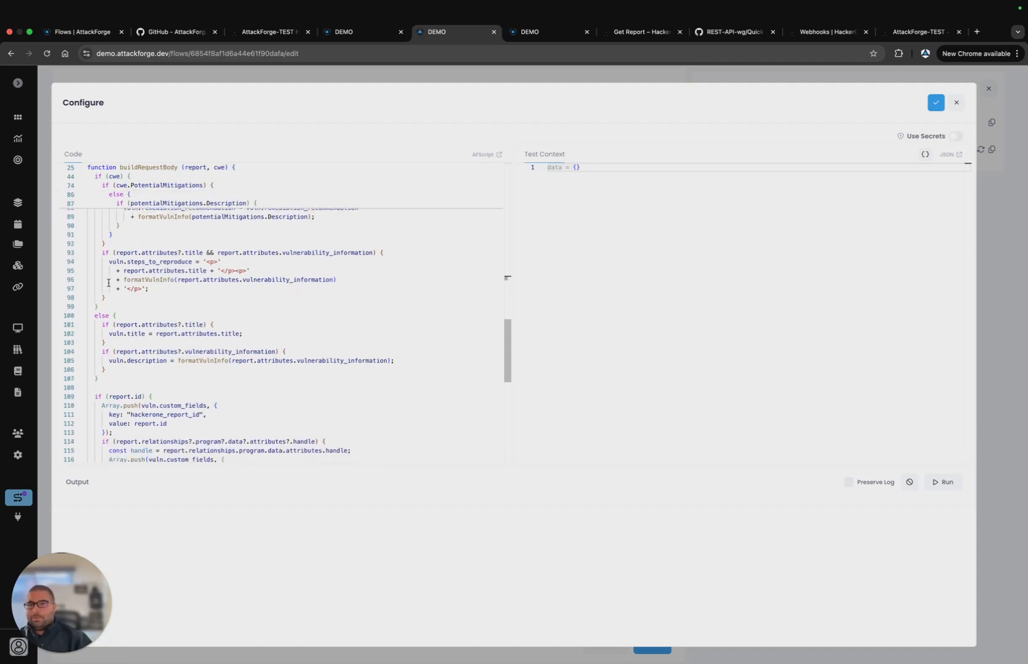
left_click(134, 308)
scroll(172, 270, "down", 1)
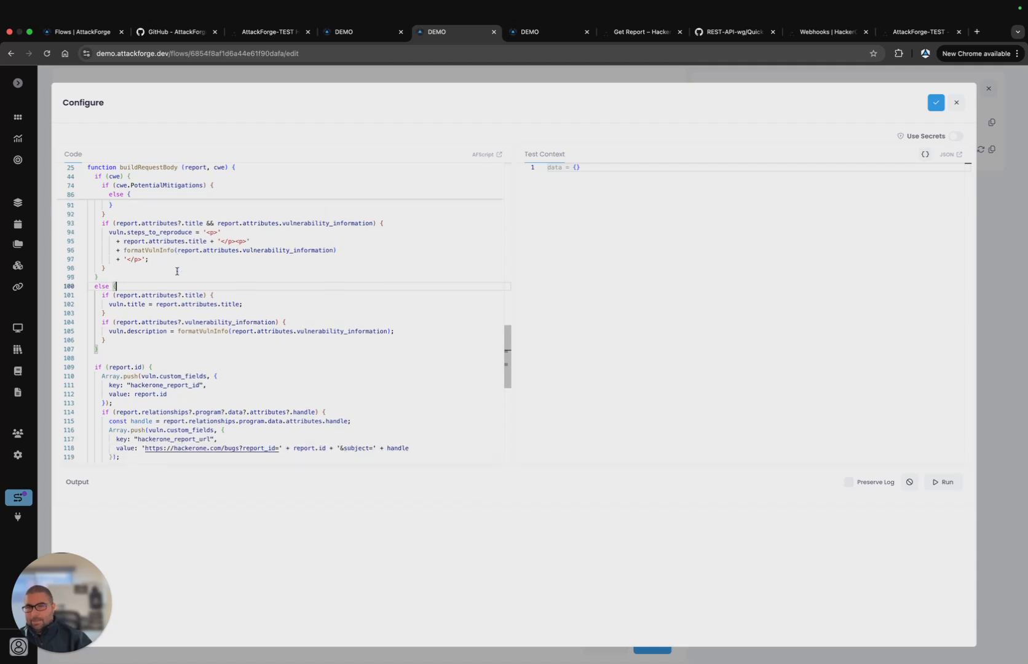
- Examine the report.id block that pushes the hackerone_report_id key into the vulnerability's custom_fields
scroll(167, 277, "down", 2)
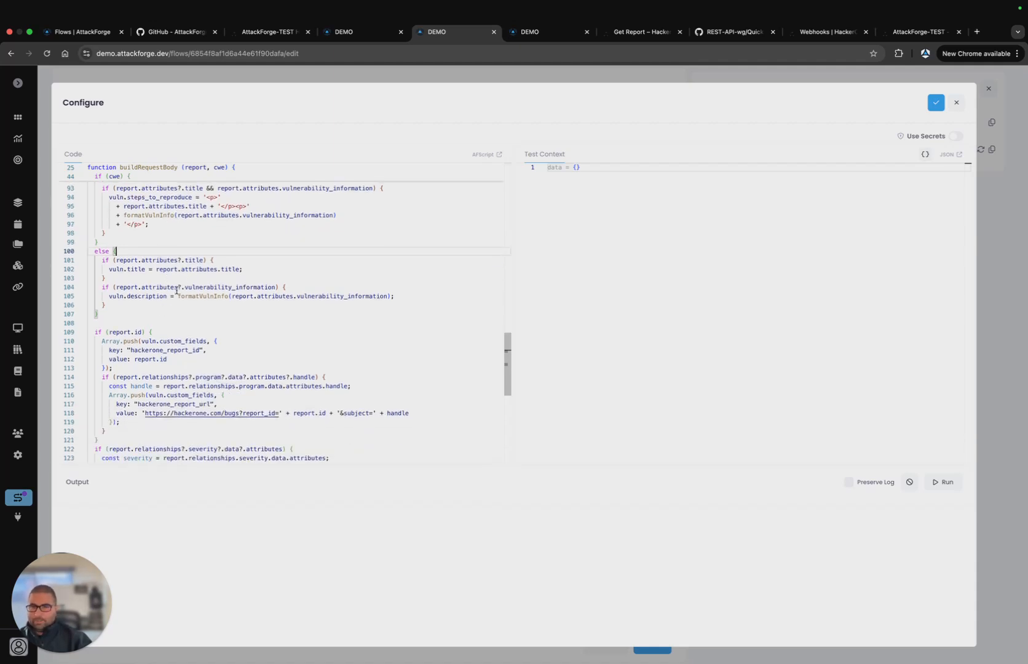
scroll(177, 290, "down", 1)
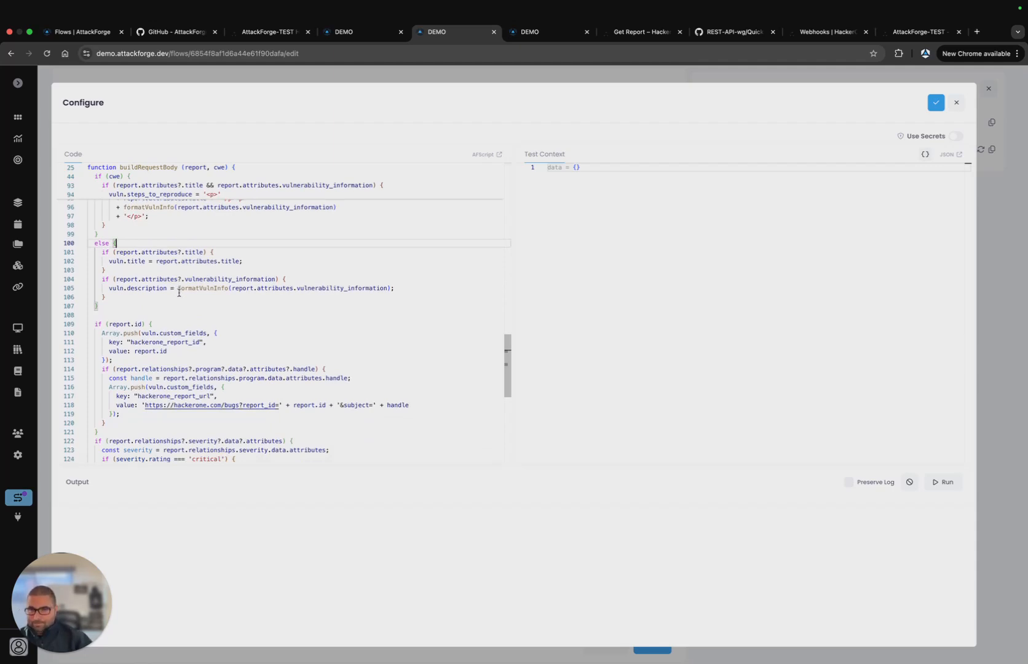
scroll(179, 293, "down", 5)
left_click(214, 284)
scroll(230, 294, "down", 2)
scroll(230, 294, "down", 1)
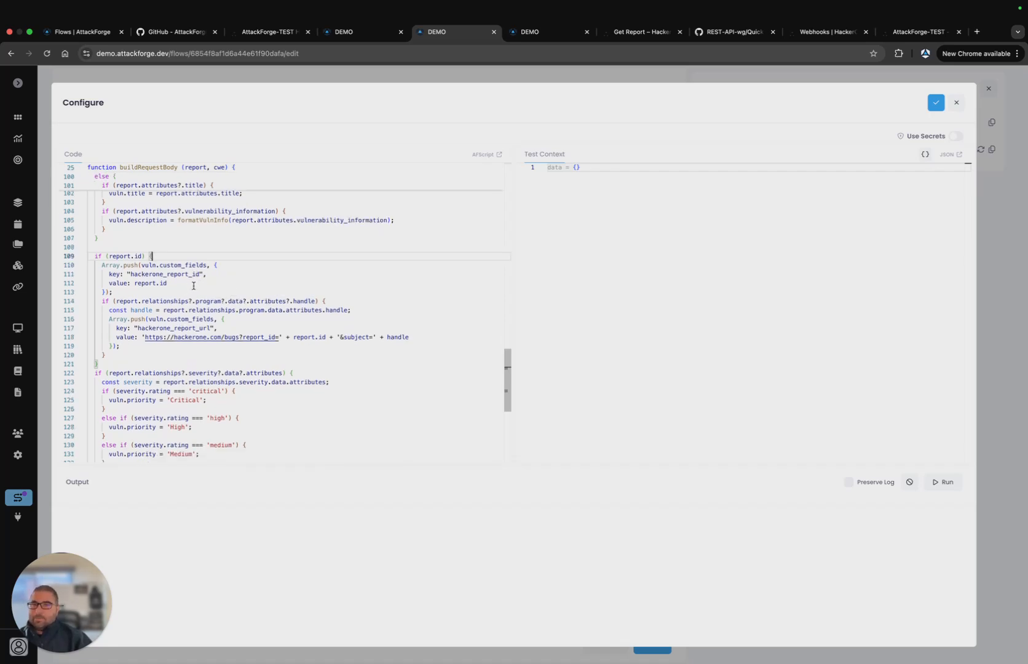
left_click_drag(131, 274, 202, 275)
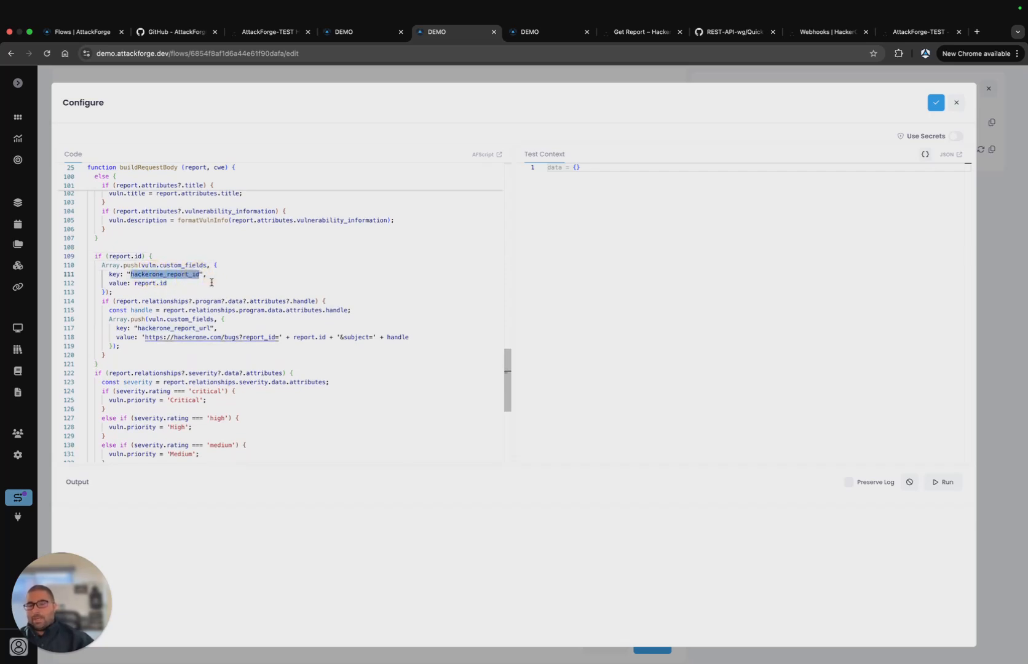
- Check the HackerOne Report Id field on the created vulnerability's page, and return to the flow script
left_click(375, 36)
scroll(578, 278, "down", 5)
left_click_drag(531, 378, 565, 380)
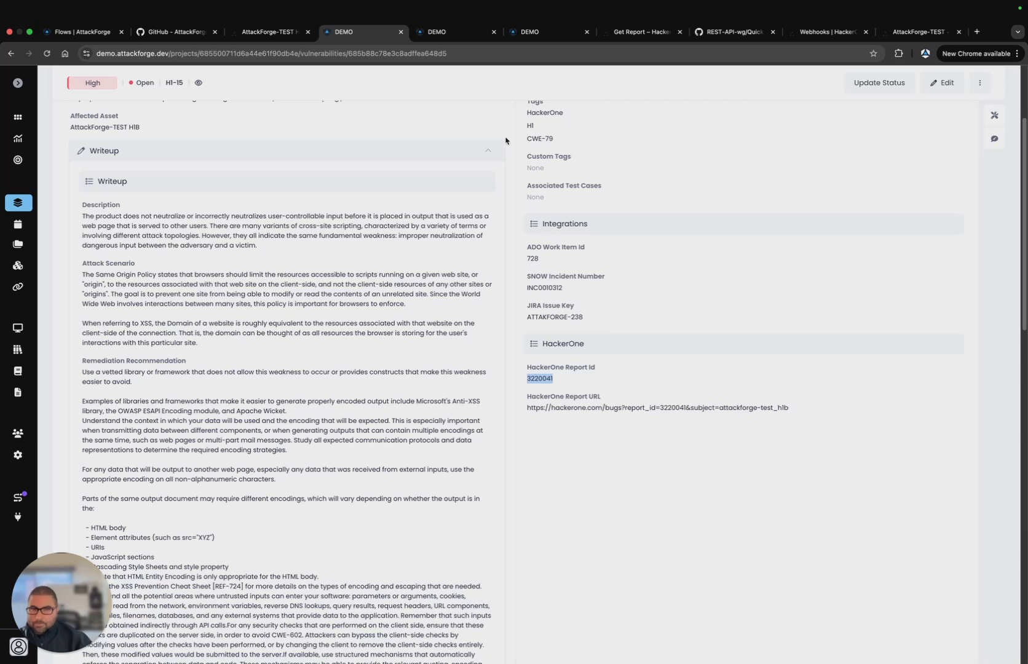
left_click(437, 32)
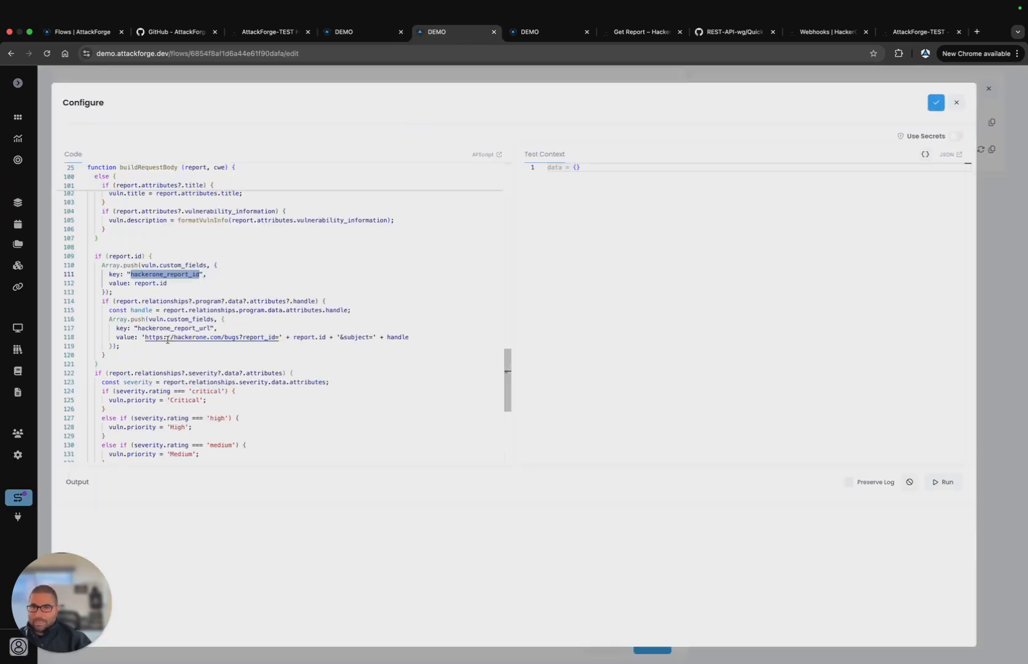
- Examine how the hackerone_report_url custom field is built and how severity.rating is mapped to vuln.priority
scroll(357, 299, "down", 2)
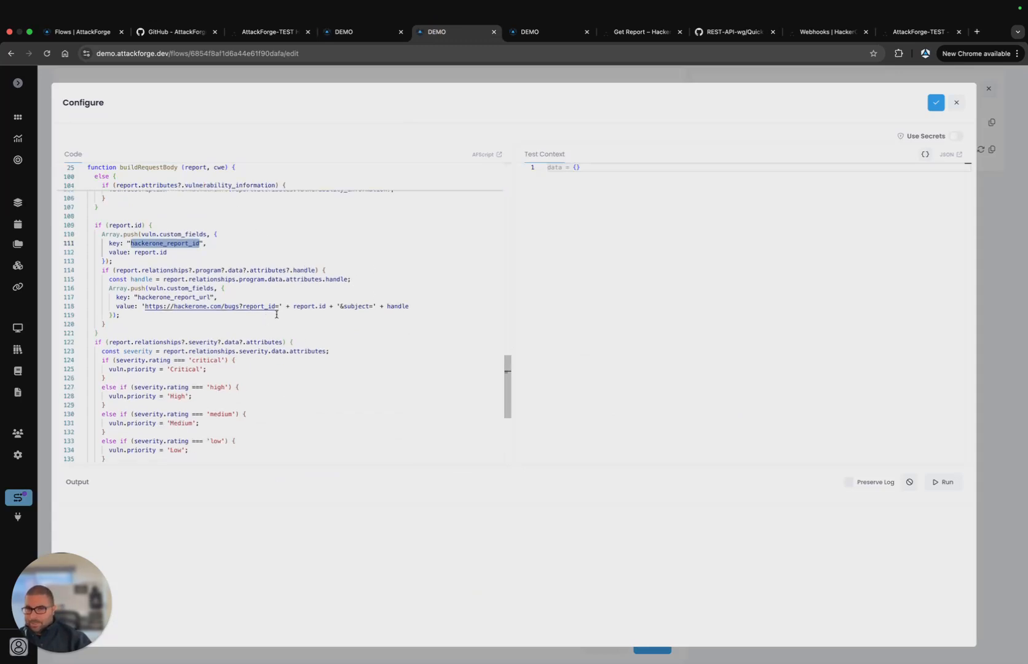
scroll(269, 317, "down", 4)
scroll(272, 314, "up", 1)
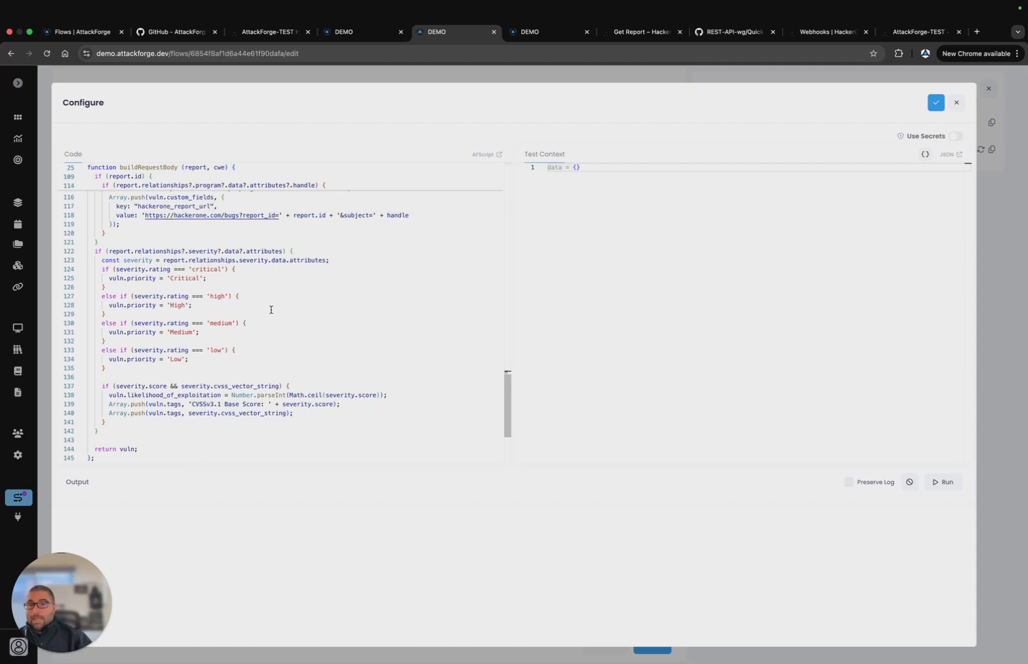
left_click(253, 269)
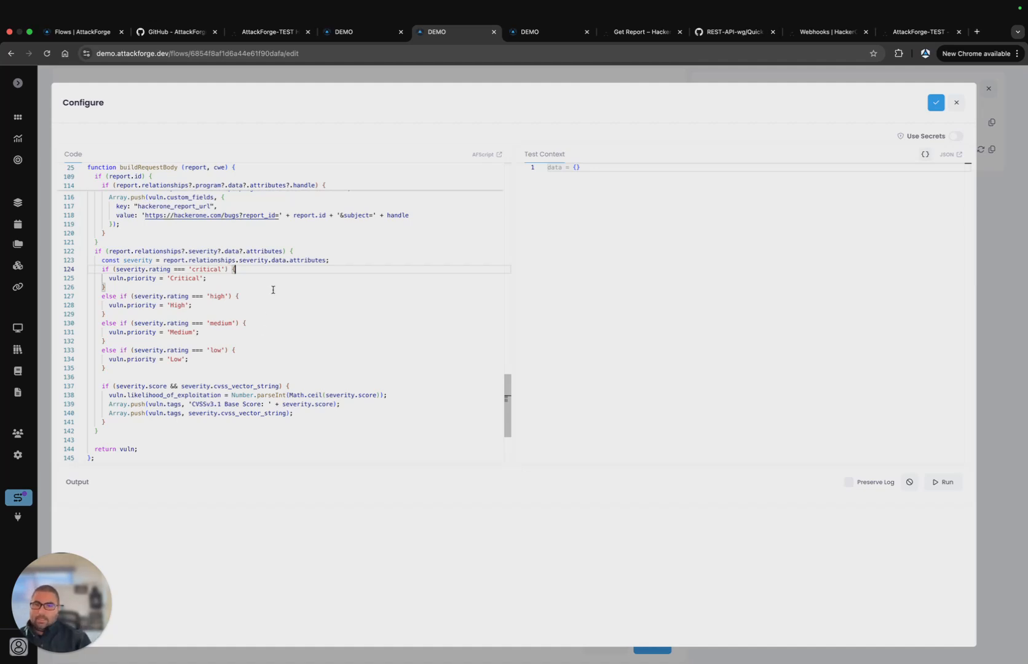
- Examine how severity.score and cvss_vector_string set likelihood_of_exploitation and the tags, and return to the buildRequestBody call at the script's start
scroll(278, 304, "down", 3)
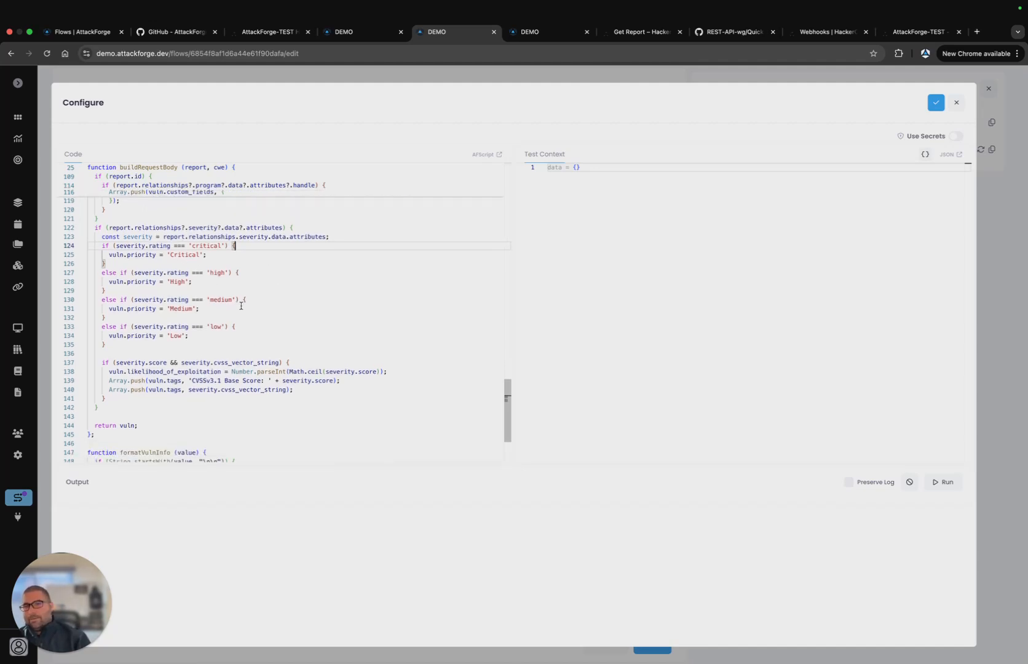
scroll(241, 311, "down", 4)
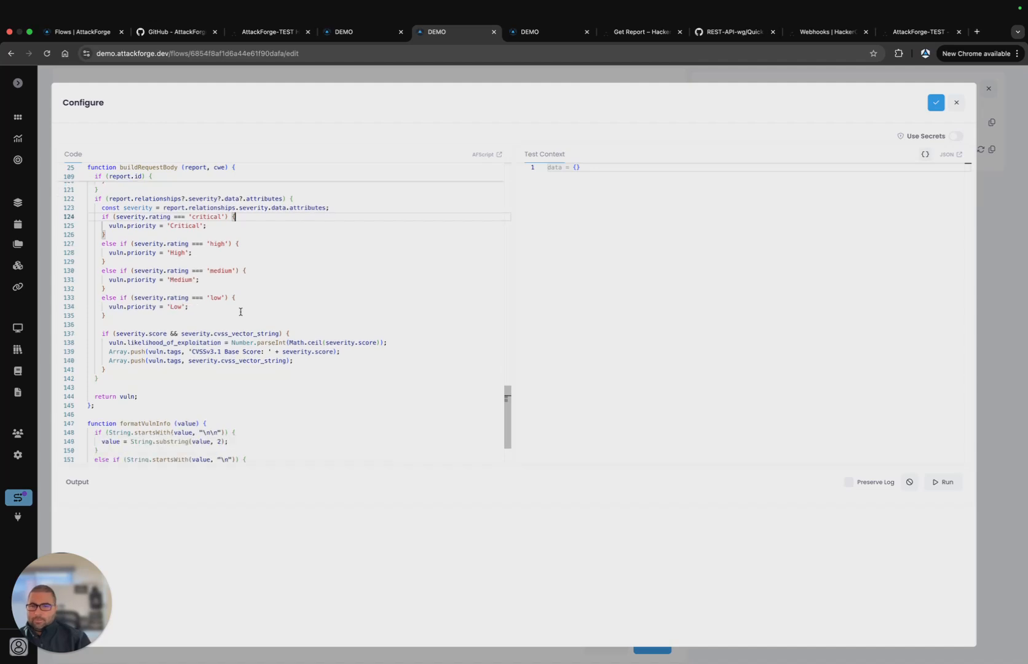
scroll(243, 316, "down", 5)
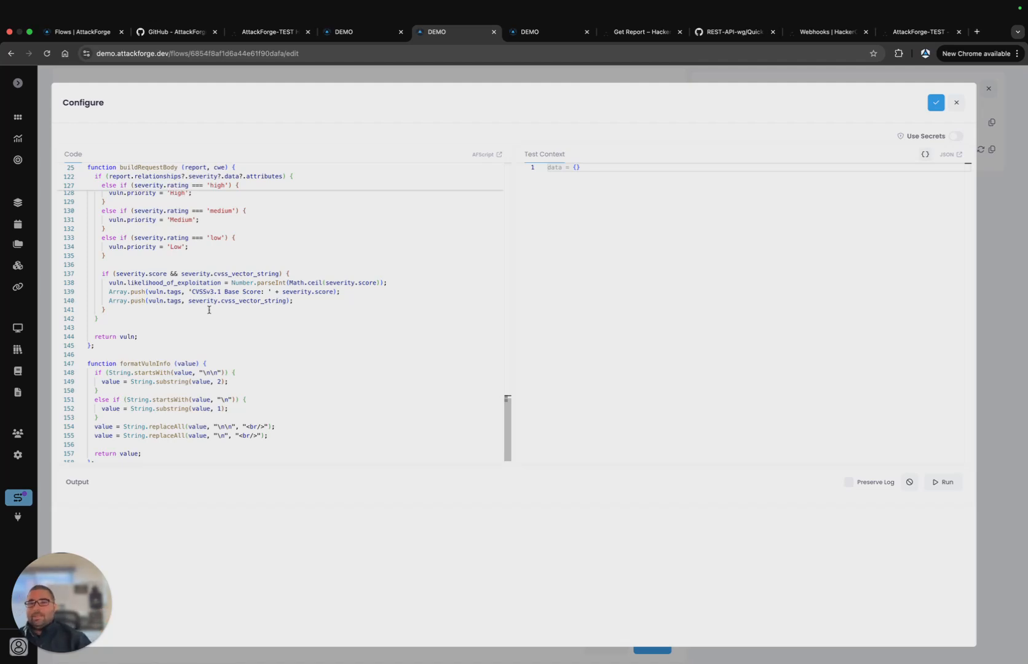
scroll(209, 310, "down", 1)
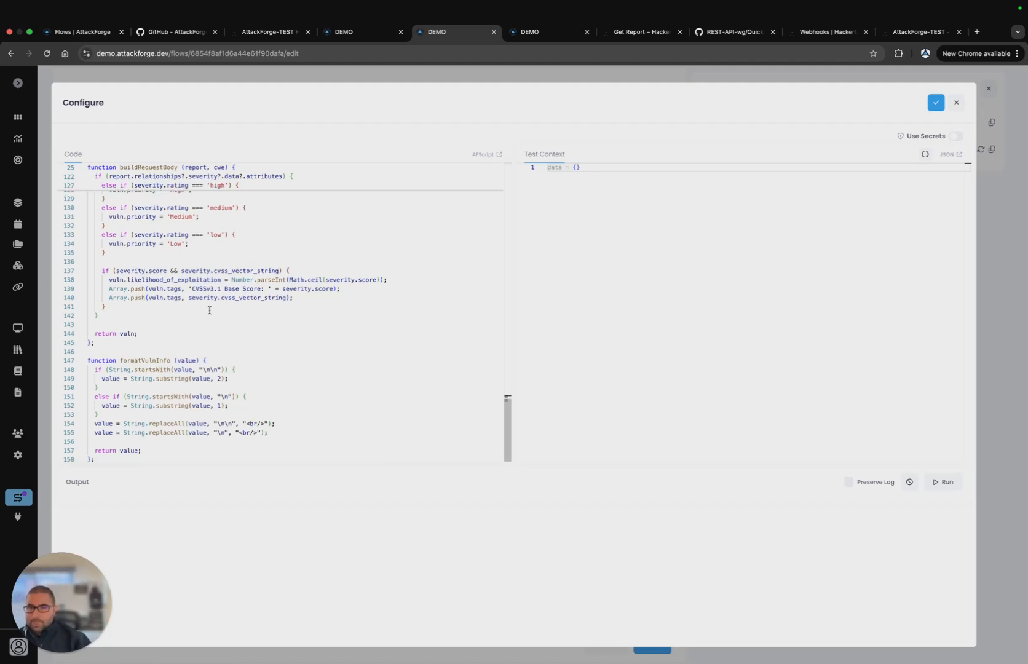
scroll(209, 310, "up", 20)
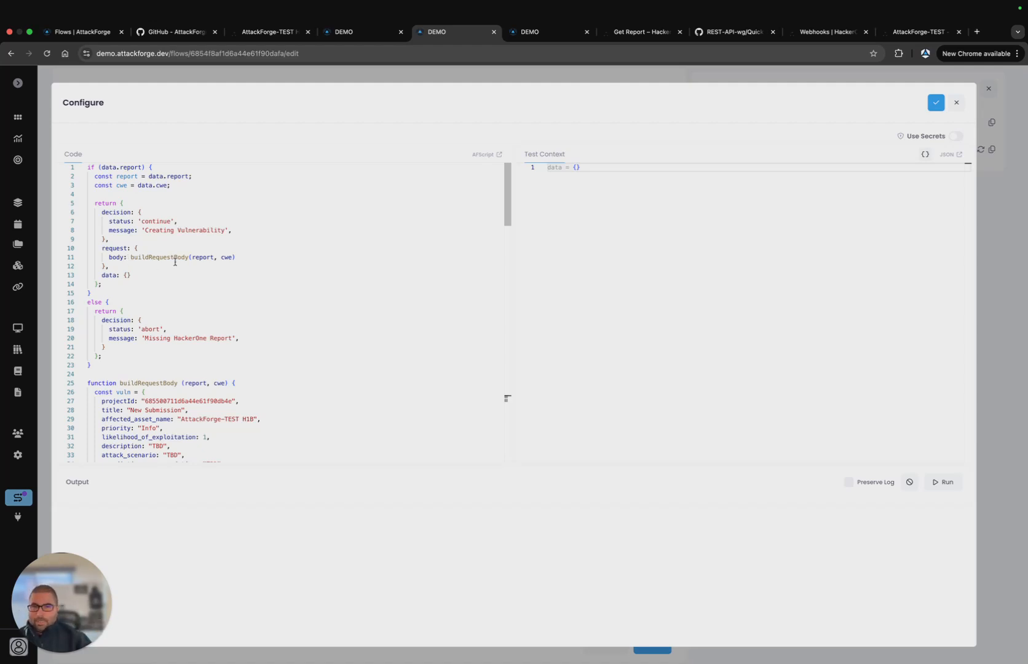
- Search the Self Service API documentation for "create vuln" and open the Create Vulnerability method
left_click(552, 35)
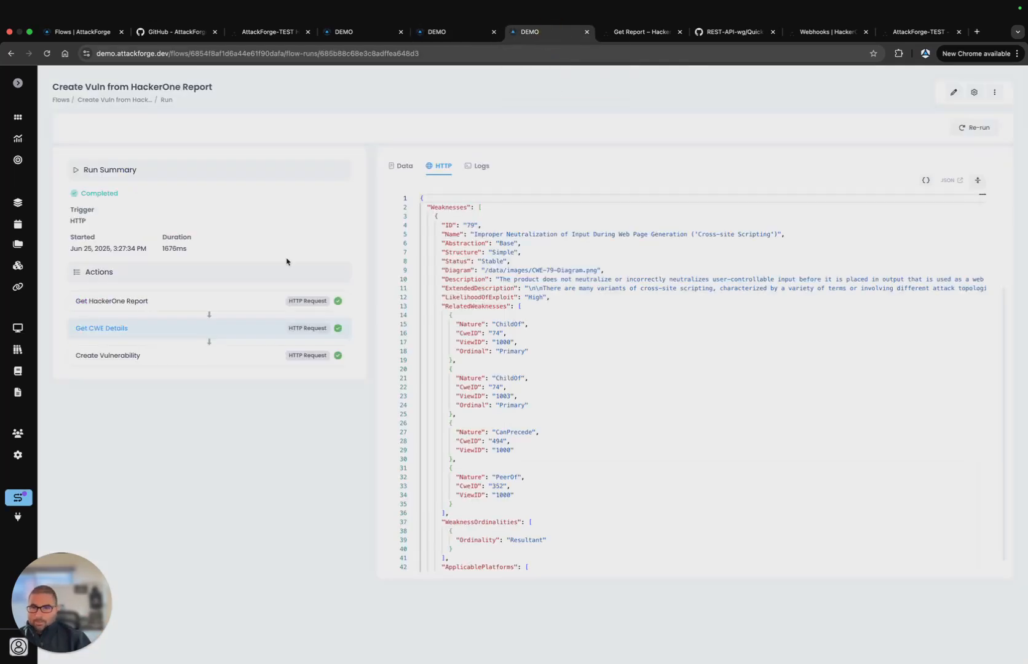
left_click(18, 516)
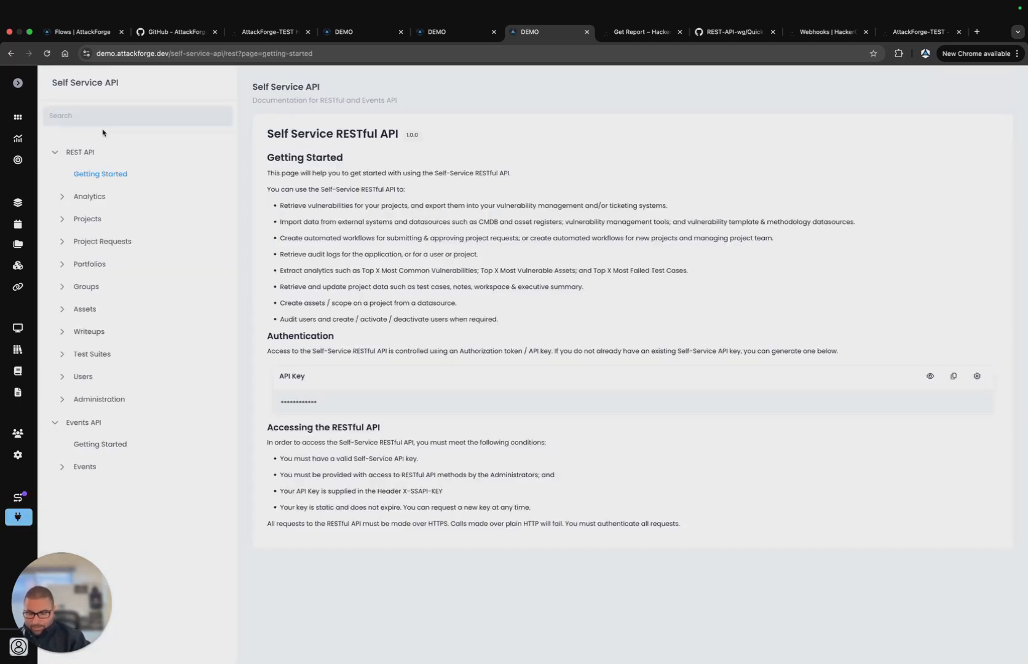
type("create")
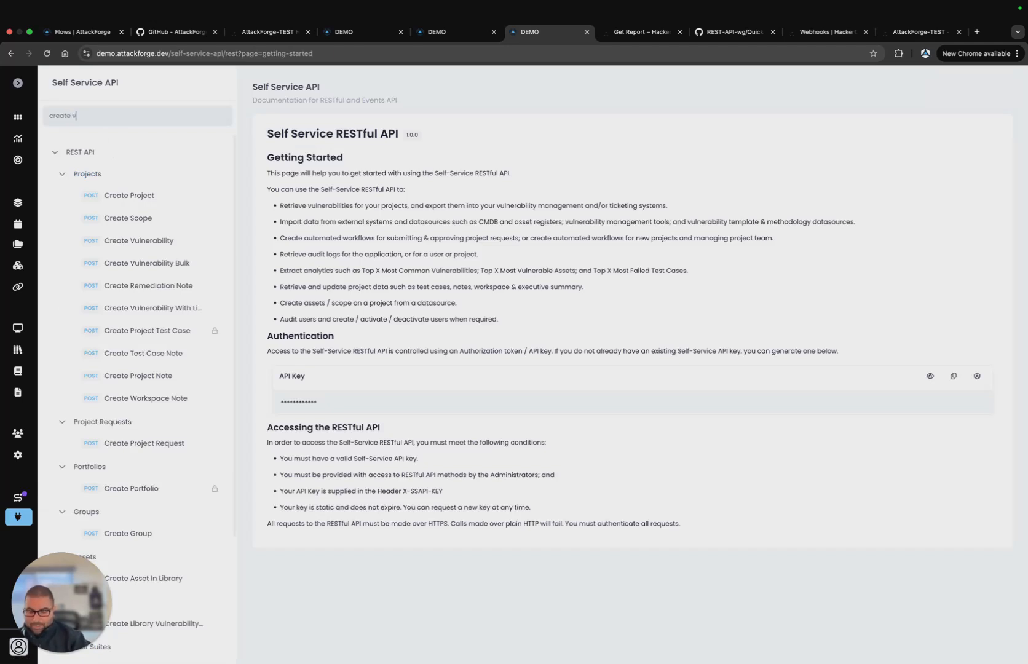
type(" vuln")
left_click(111, 203)
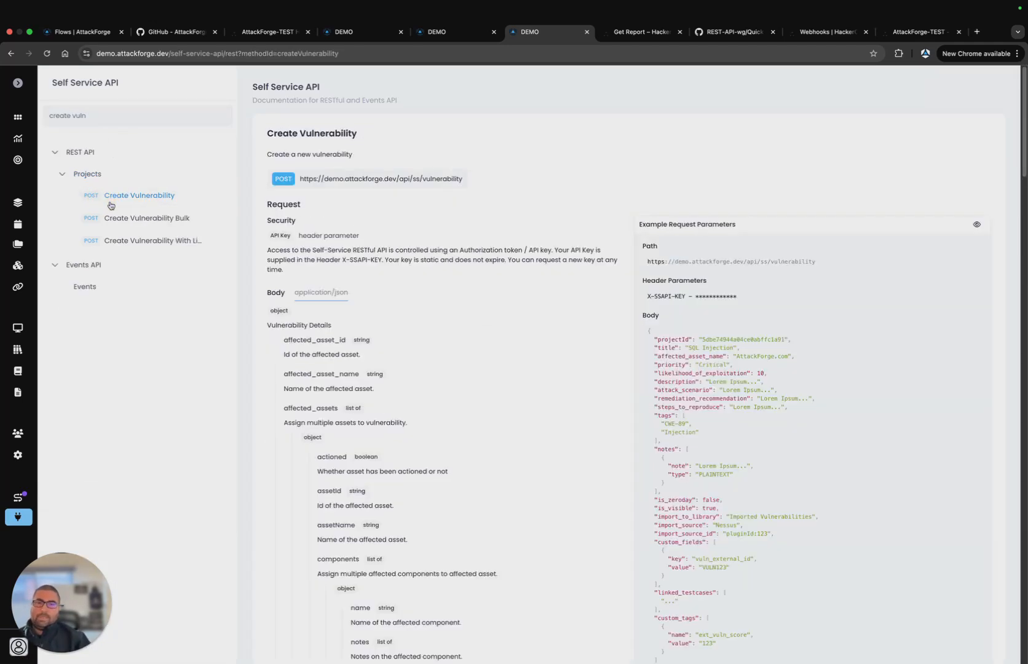
- Examine the Create Vulnerability method's endpoint, body parameters and example request body
scroll(732, 167, "down", 5)
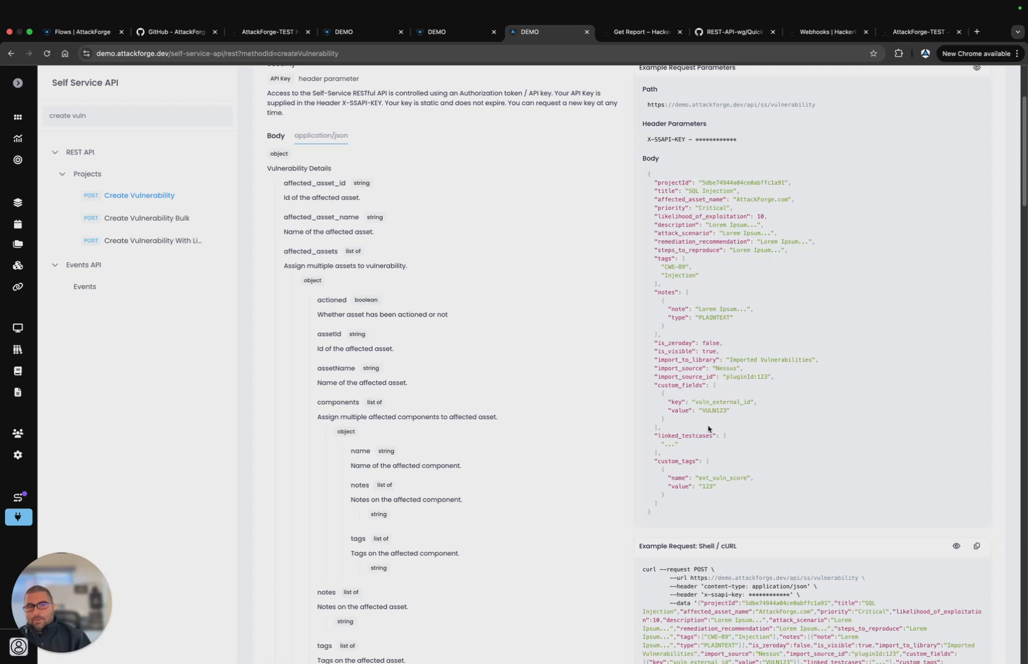
scroll(689, 416, "up", 2)
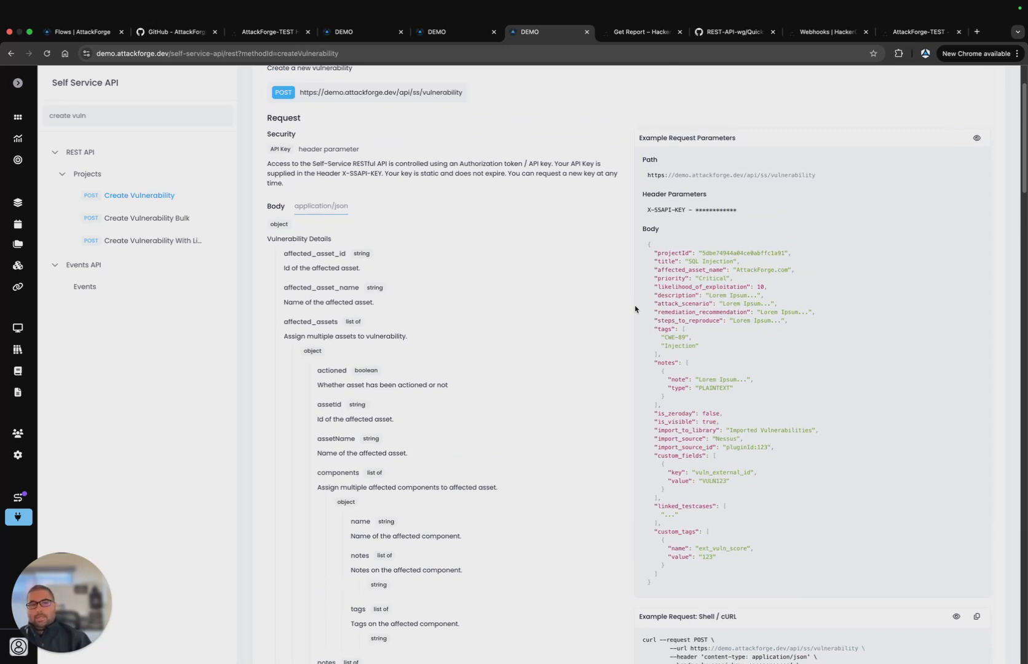
scroll(618, 240, "up", 3)
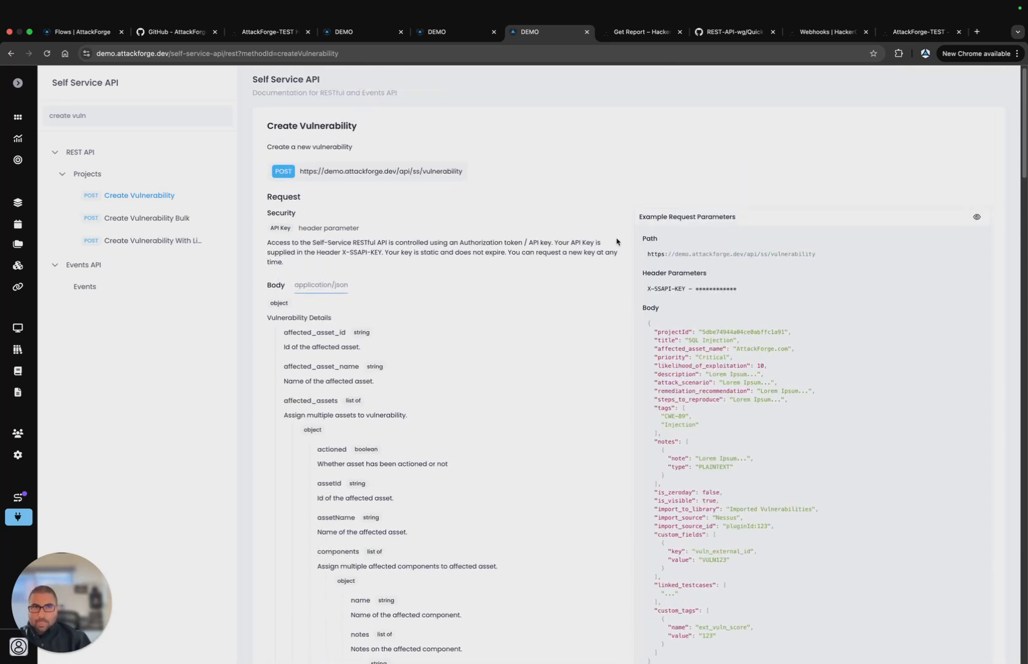
scroll(621, 205, "up", 1)
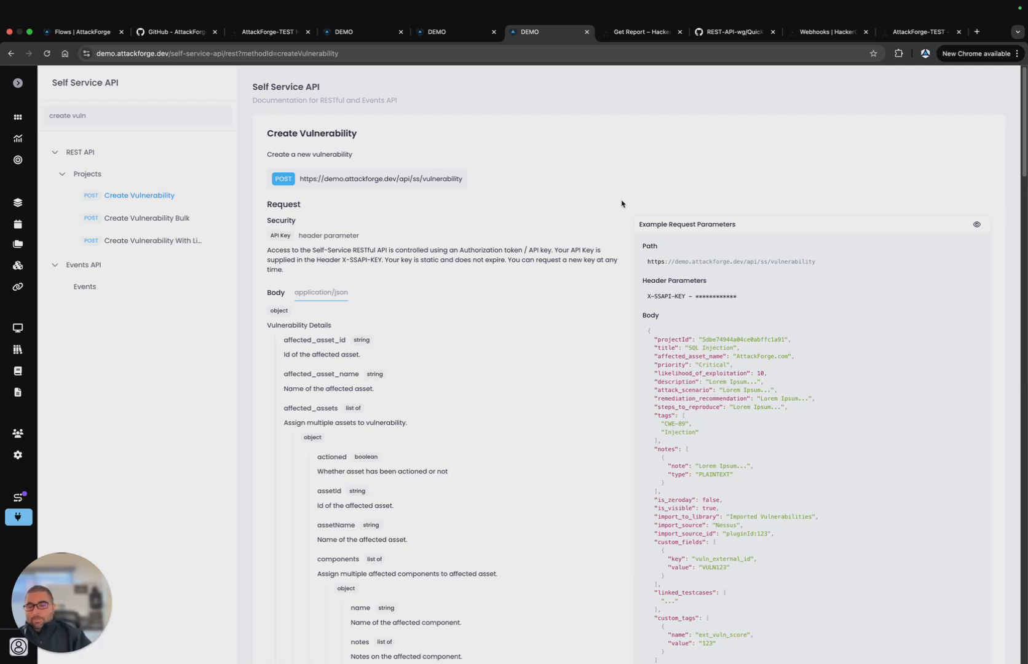